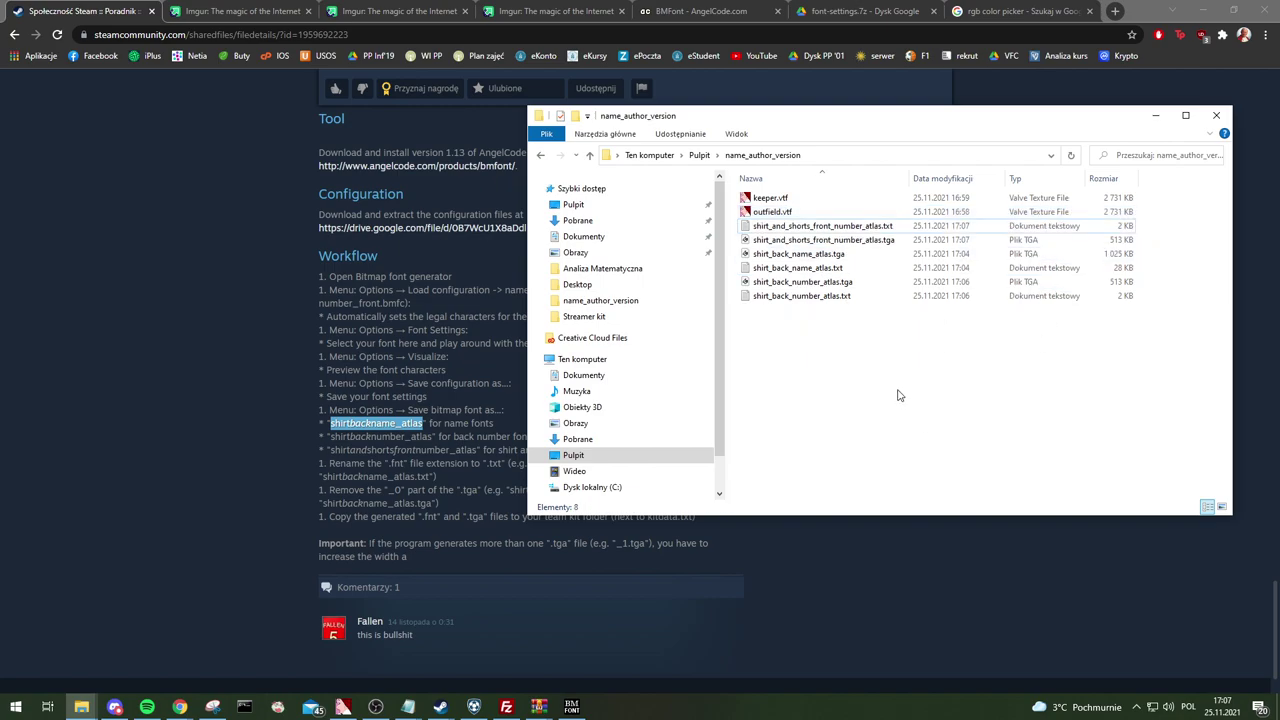
- Select the eight kit files and close all WinRAR windows so VTFEdit comes forward
{"action": "left_click_drag", "start_coordinate": [898, 395], "coordinate": [808, 188]}
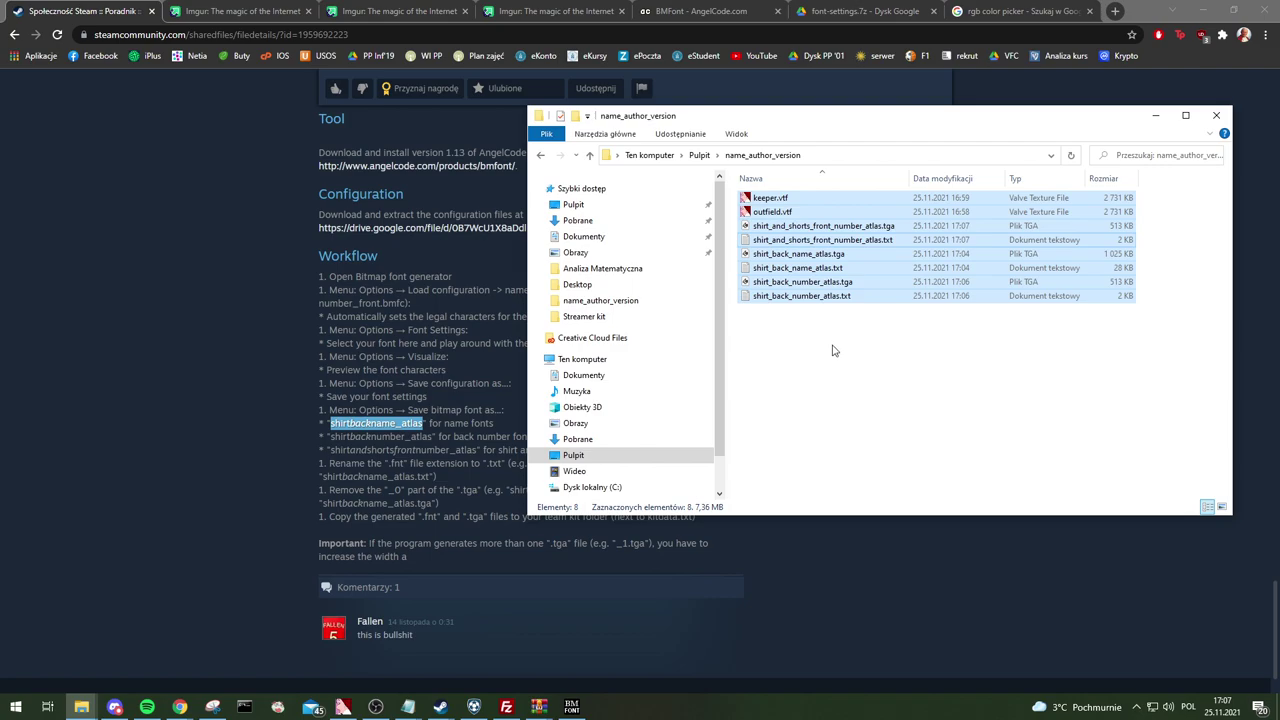
{"action": "right_click", "coordinate": [538, 707]}
{"action": "left_click", "coordinate": [533, 678]}
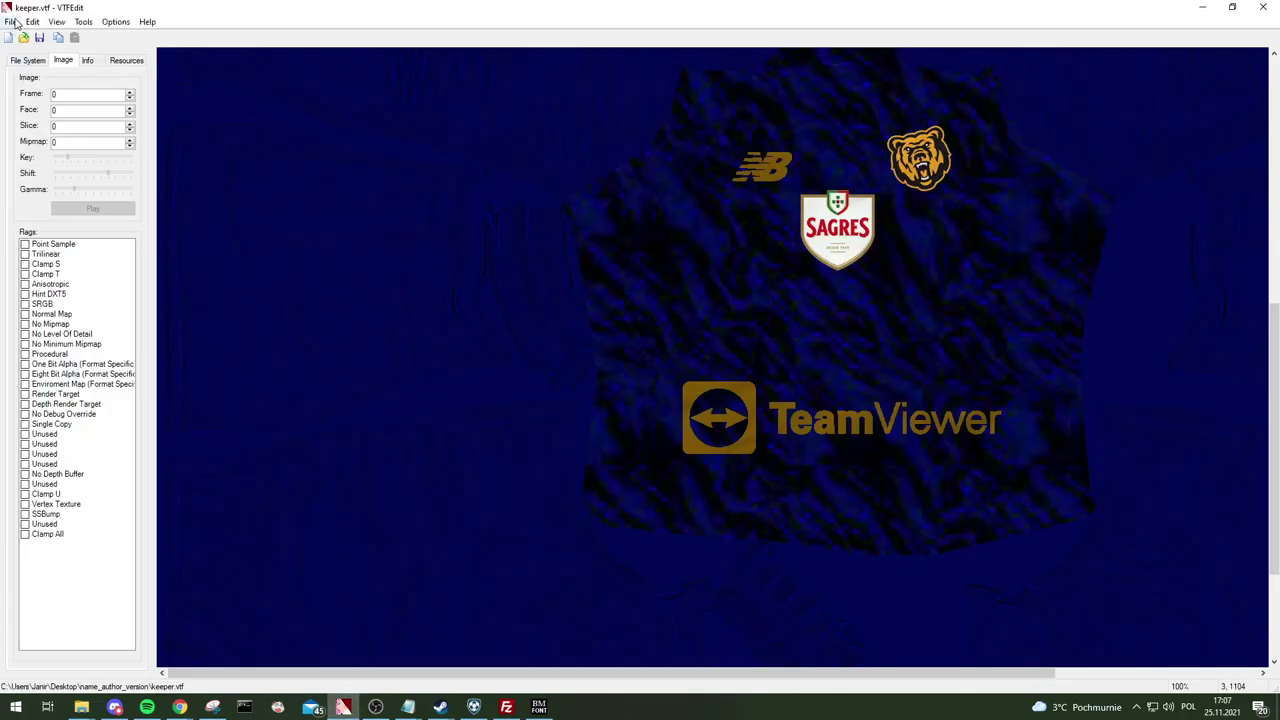
- Locate teamcrest.psd on the D: drive in File Explorer
{"action": "left_click", "coordinate": [12, 22]}
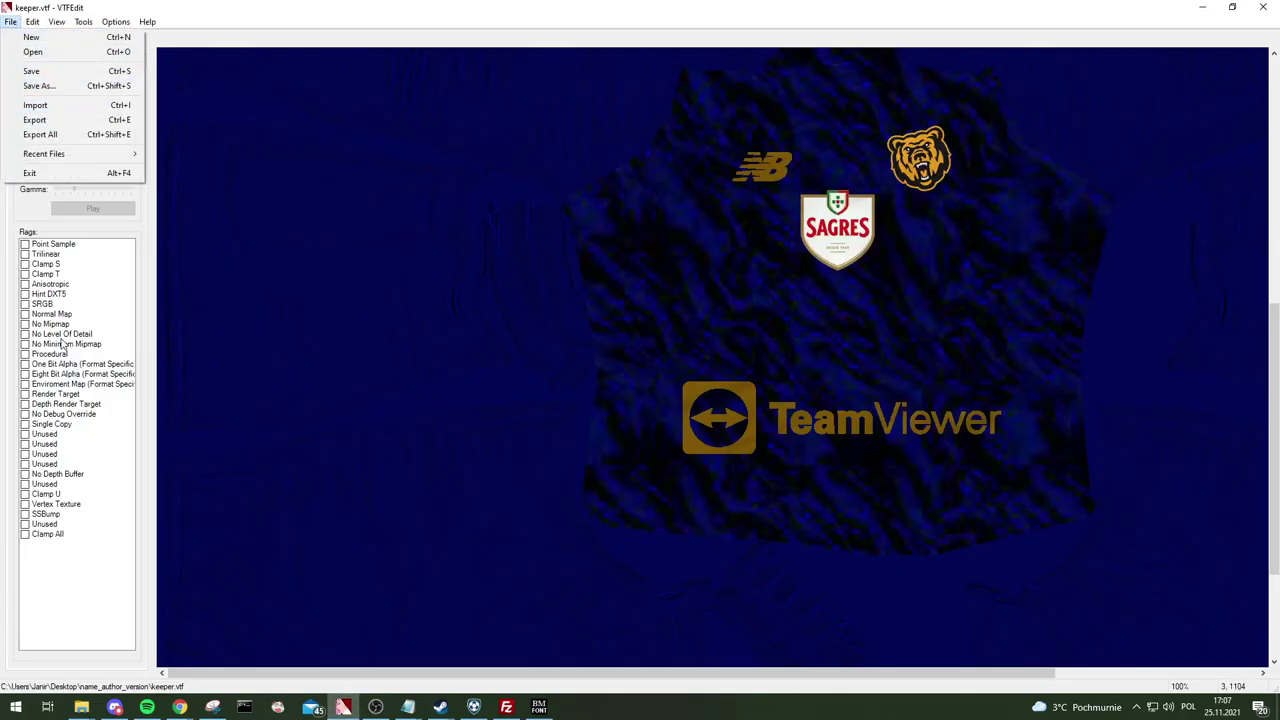
{"action": "left_click", "coordinate": [81, 706]}
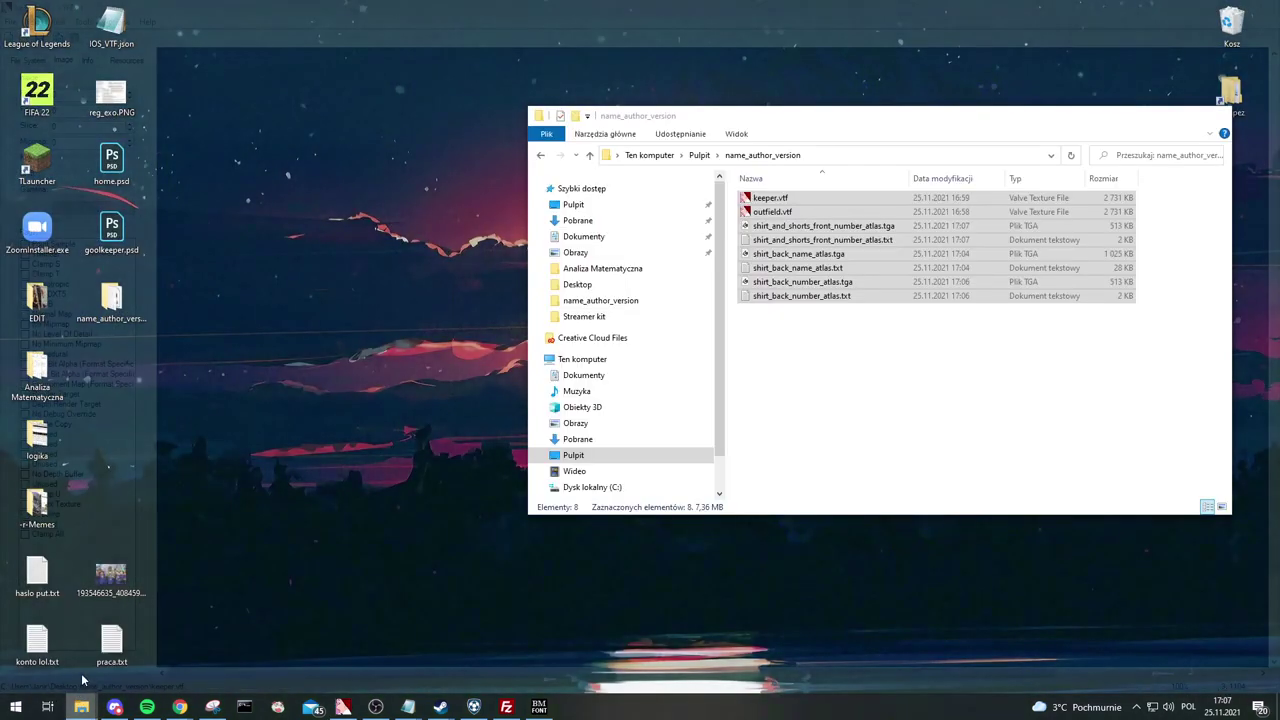
{"action": "left_click", "coordinate": [83, 680]}
{"action": "left_click", "coordinate": [585, 455]}
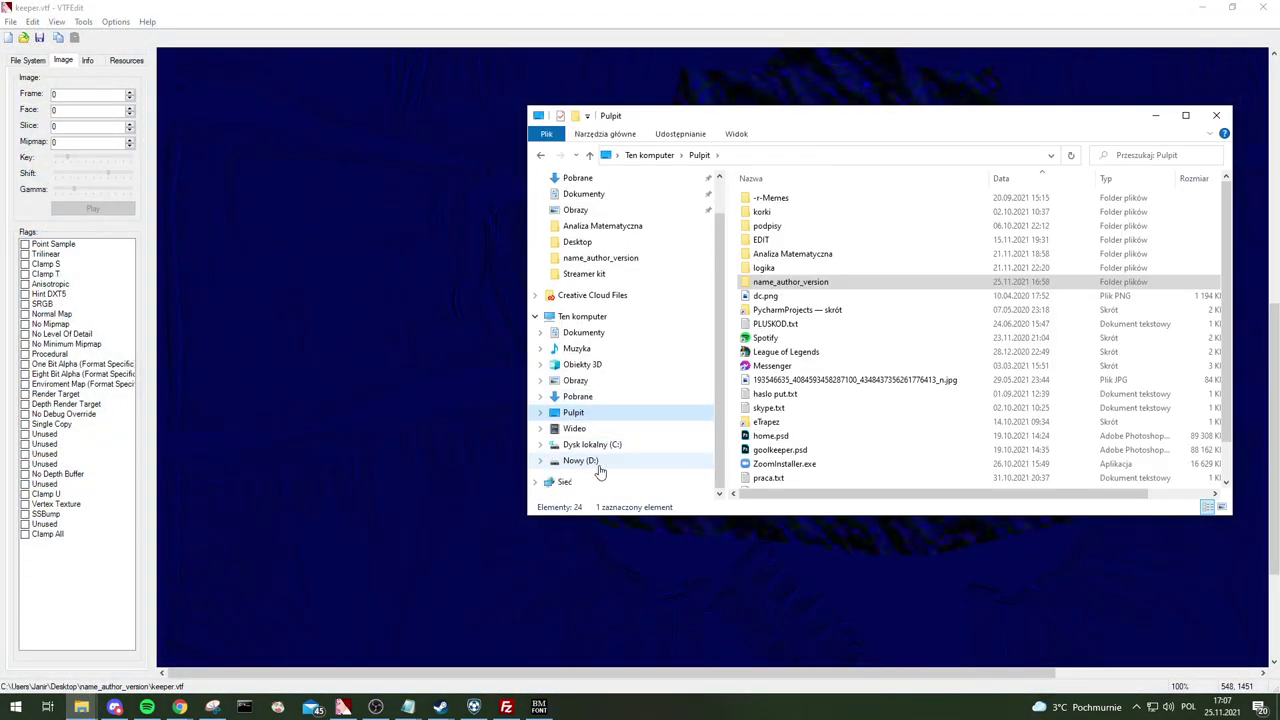
{"action": "left_click", "coordinate": [597, 465]}
{"action": "scroll", "coordinate": [826, 317], "scroll_direction": "down", "scroll_amount": 20}
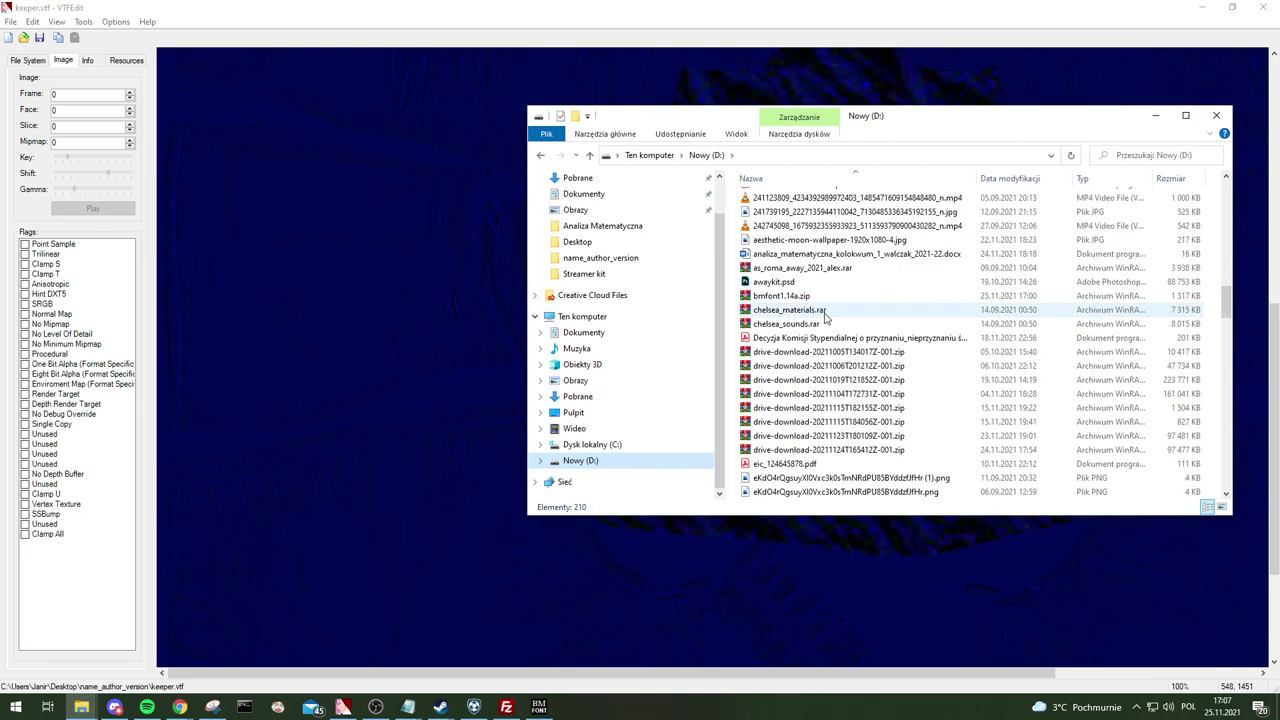
{"action": "scroll", "coordinate": [826, 317], "scroll_direction": "down", "scroll_amount": 12}
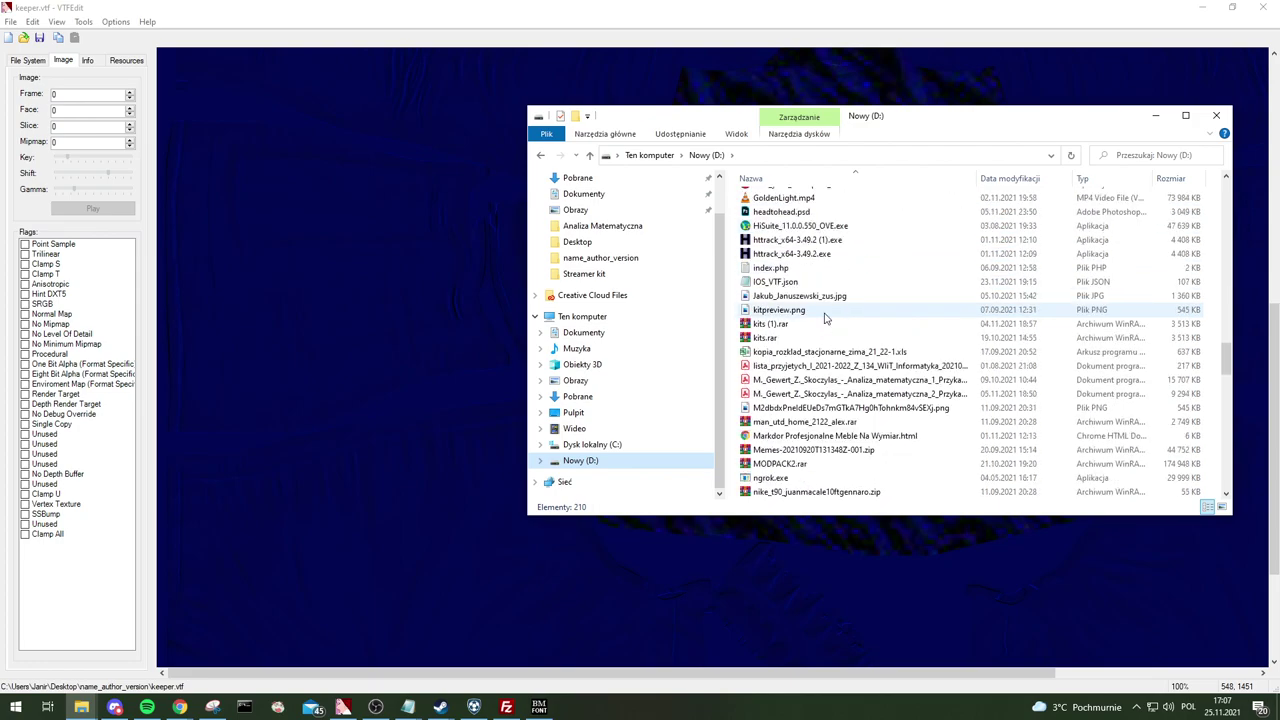
{"action": "scroll", "coordinate": [826, 317], "scroll_direction": "down", "scroll_amount": 15}
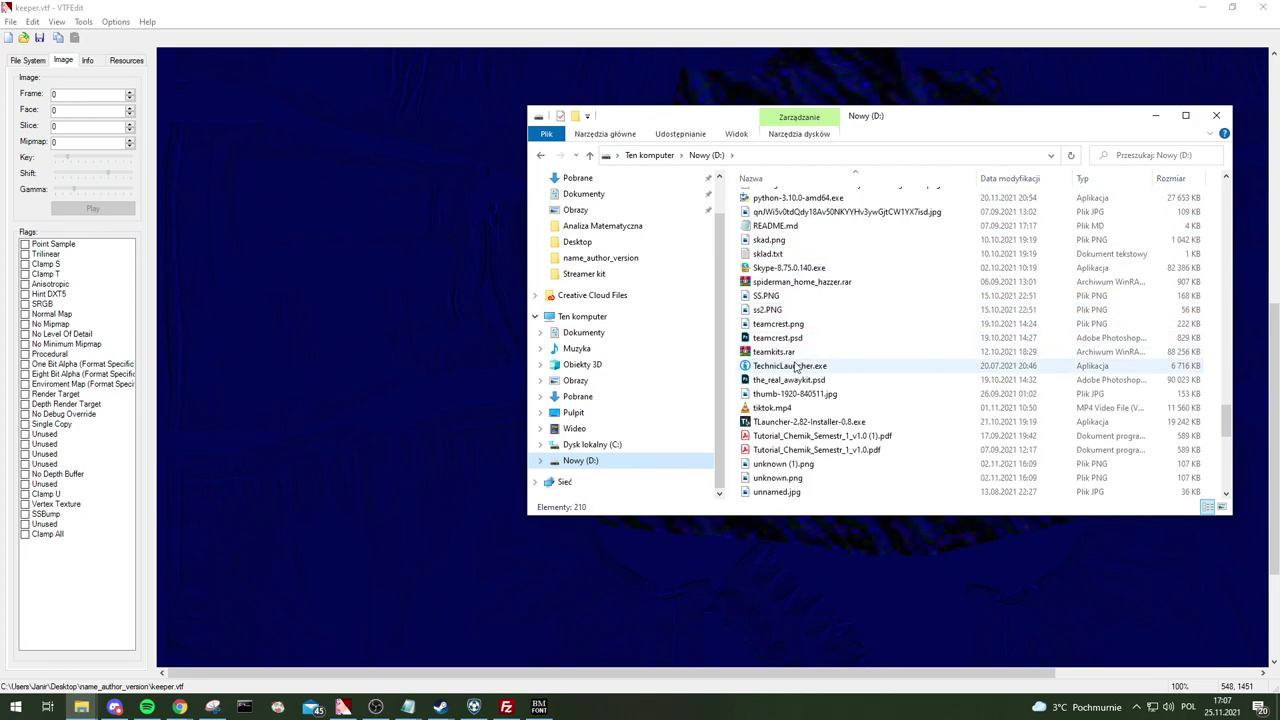
{"action": "left_click", "coordinate": [786, 340]}
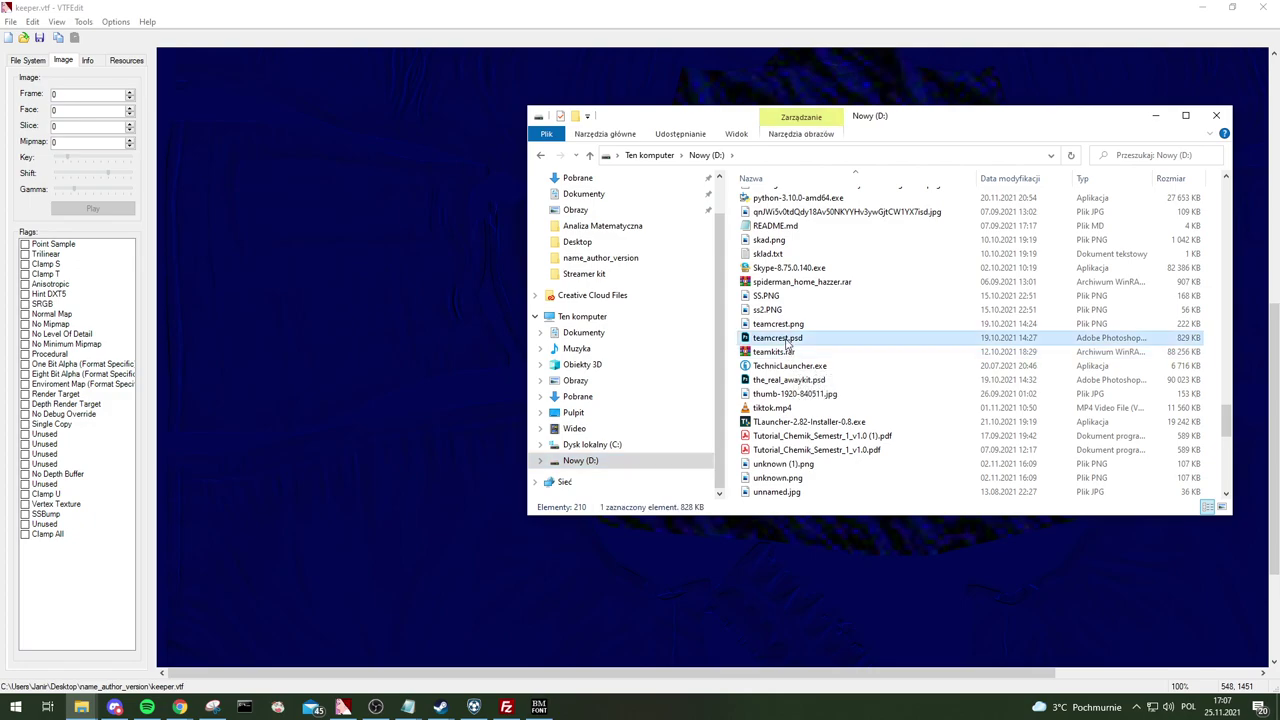
- Import teamcrest.psd from drive D: into VTFEdit
{"action": "left_click", "coordinate": [282, 252]}
{"action": "left_click", "coordinate": [10, 21]}
{"action": "left_click", "coordinate": [35, 104]}
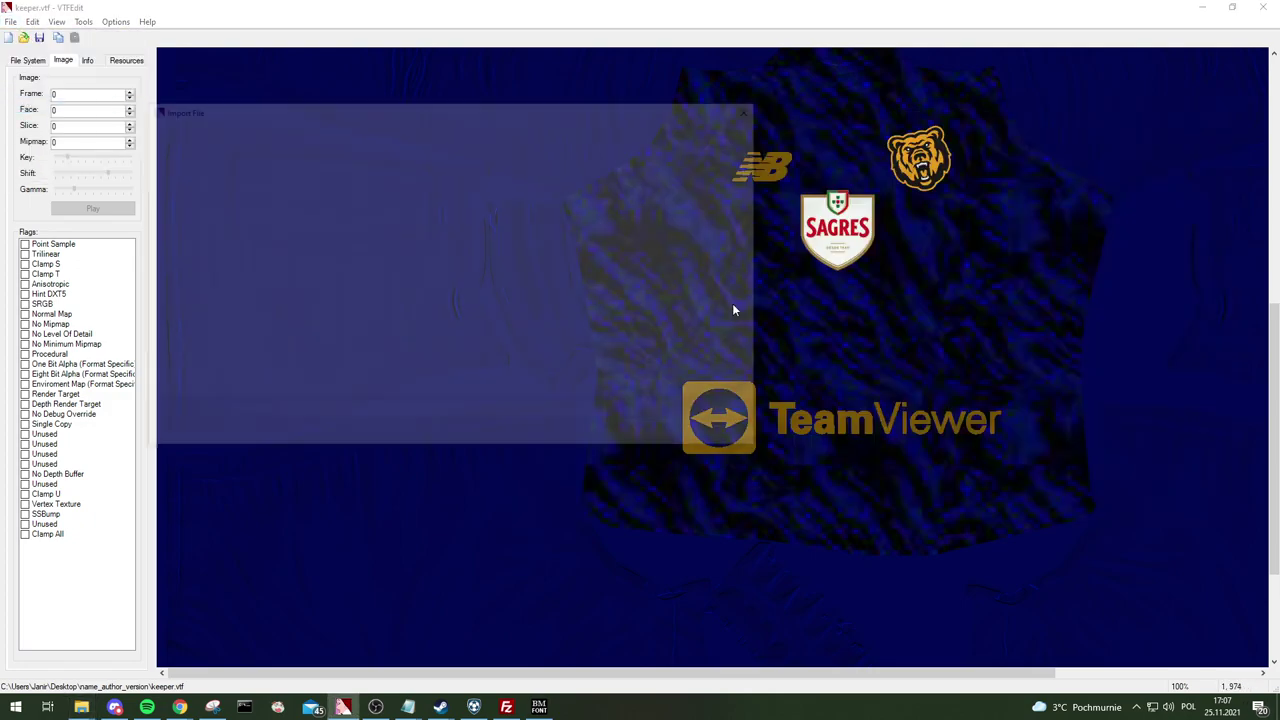
{"action": "left_click", "coordinate": [190, 360]}
{"action": "left_click", "coordinate": [347, 413]}
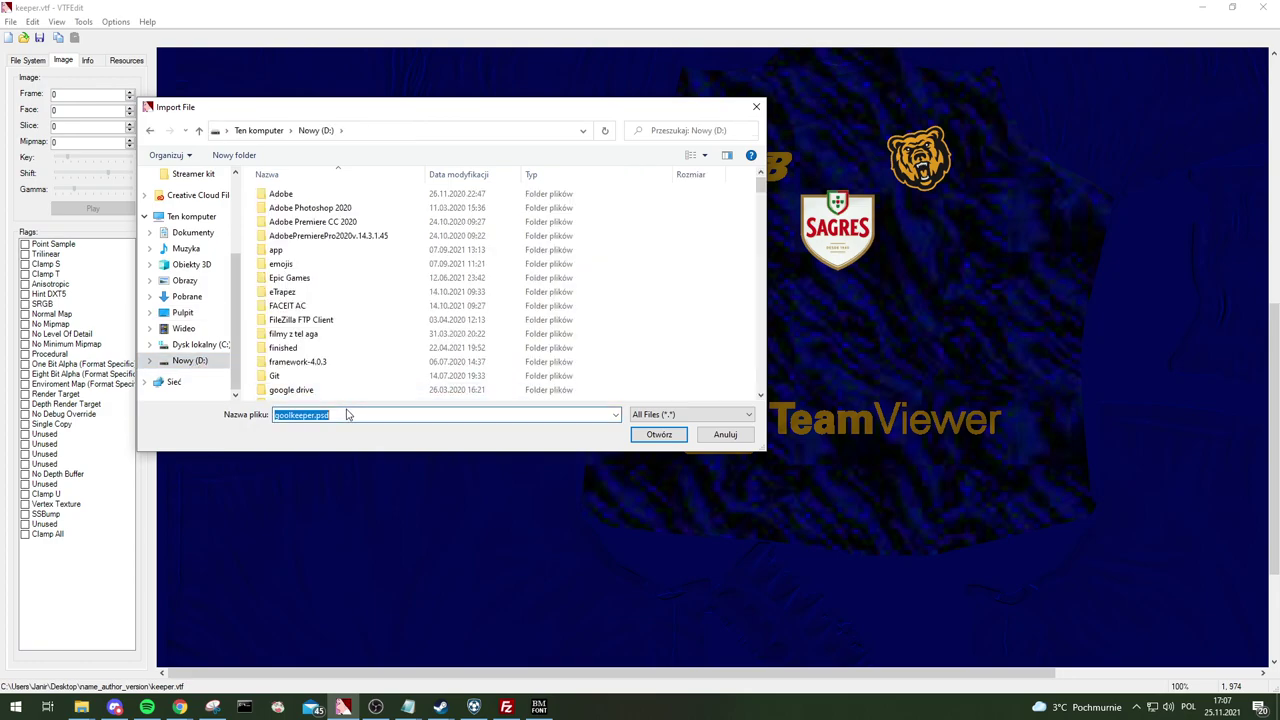
{"action": "type", "text": "tea"}
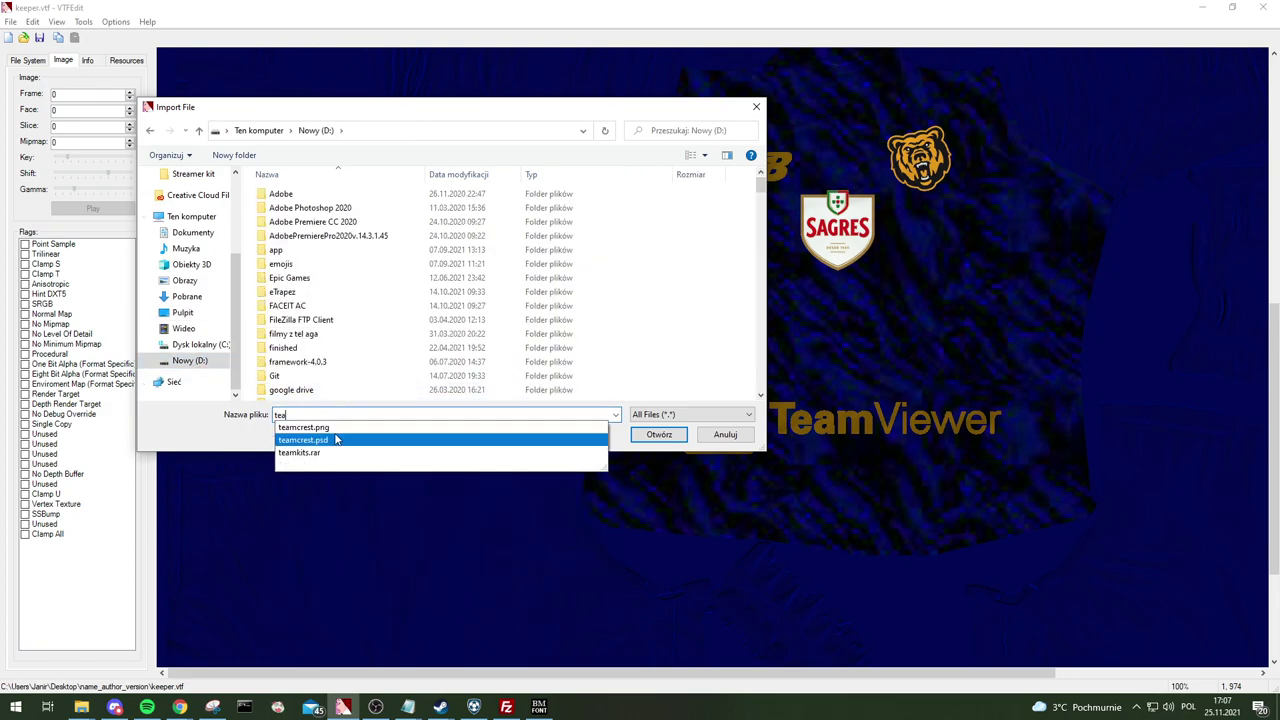
{"action": "left_click", "coordinate": [348, 440]}
{"action": "left_click", "coordinate": [659, 434]}
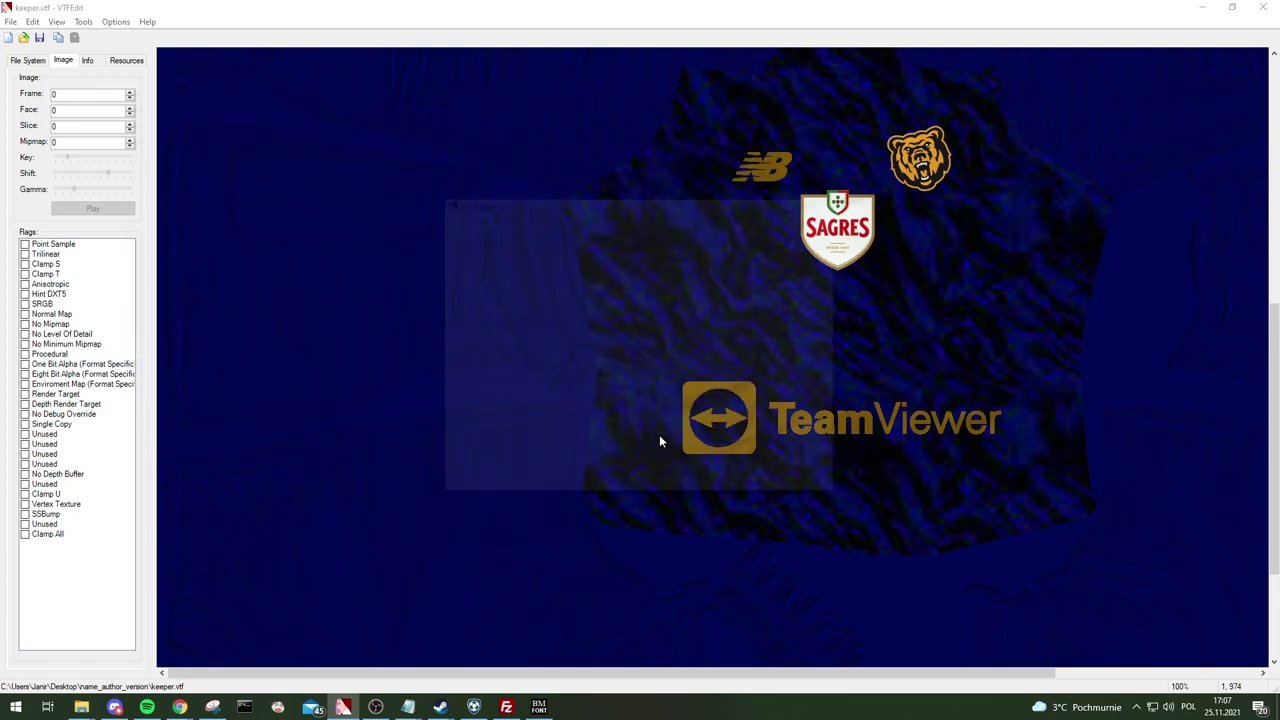
{"action": "mouse_move", "coordinate": [180, 706]}
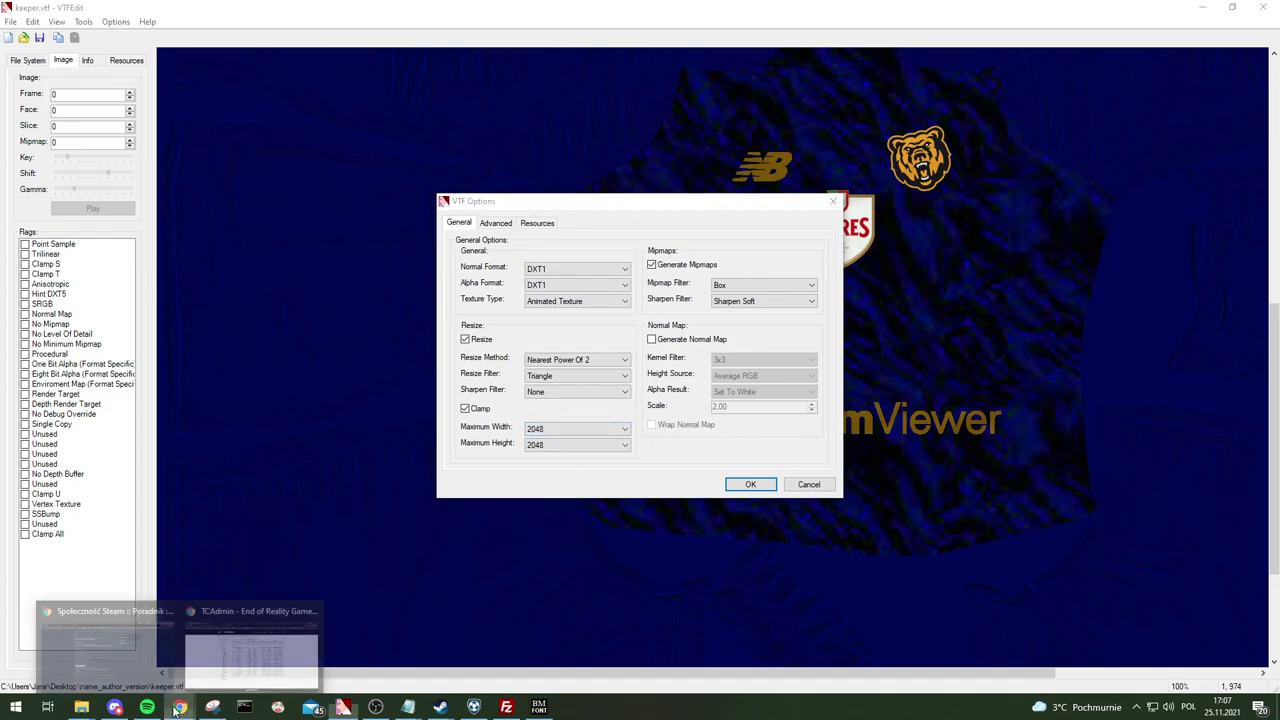
{"action": "left_click", "coordinate": [222, 660]}
- Open the guide's team crest VTF flags screenshot on imgur
{"action": "scroll", "coordinate": [341, 406], "scroll_direction": "up", "scroll_amount": 10}
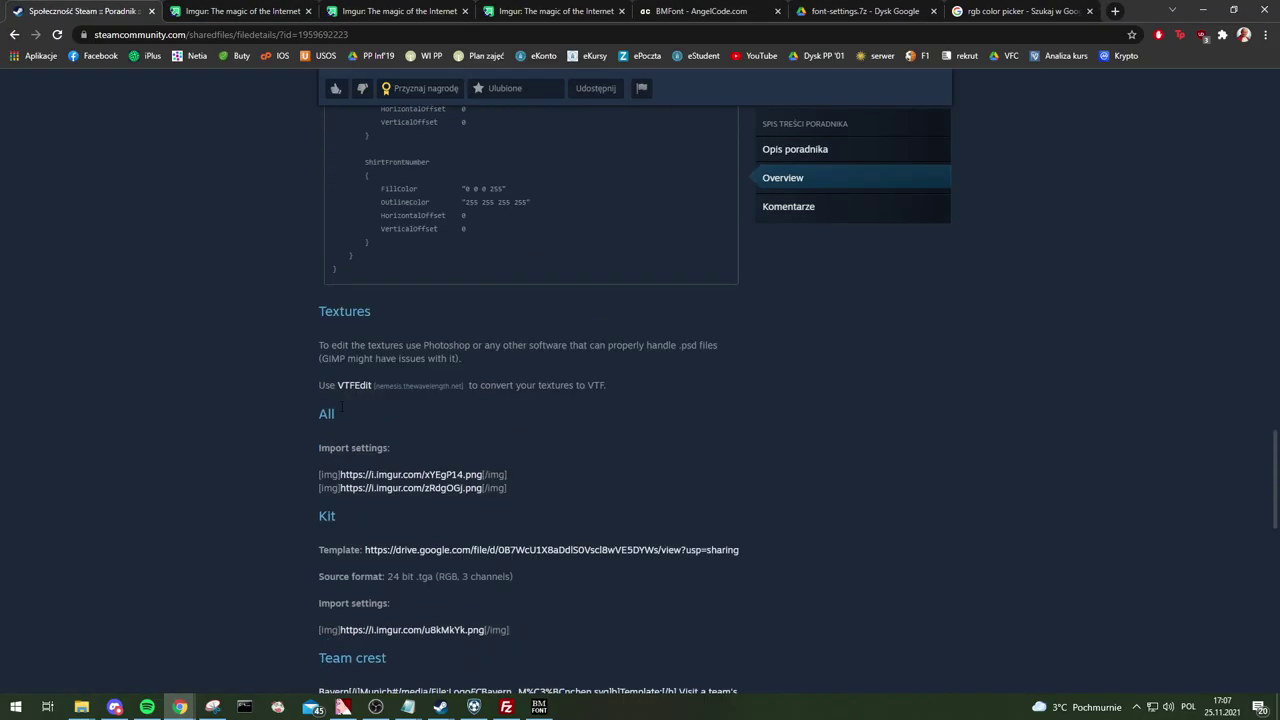
{"action": "scroll", "coordinate": [341, 406], "scroll_direction": "down", "scroll_amount": 9}
{"action": "scroll", "coordinate": [341, 365], "scroll_direction": "up", "scroll_amount": 5}
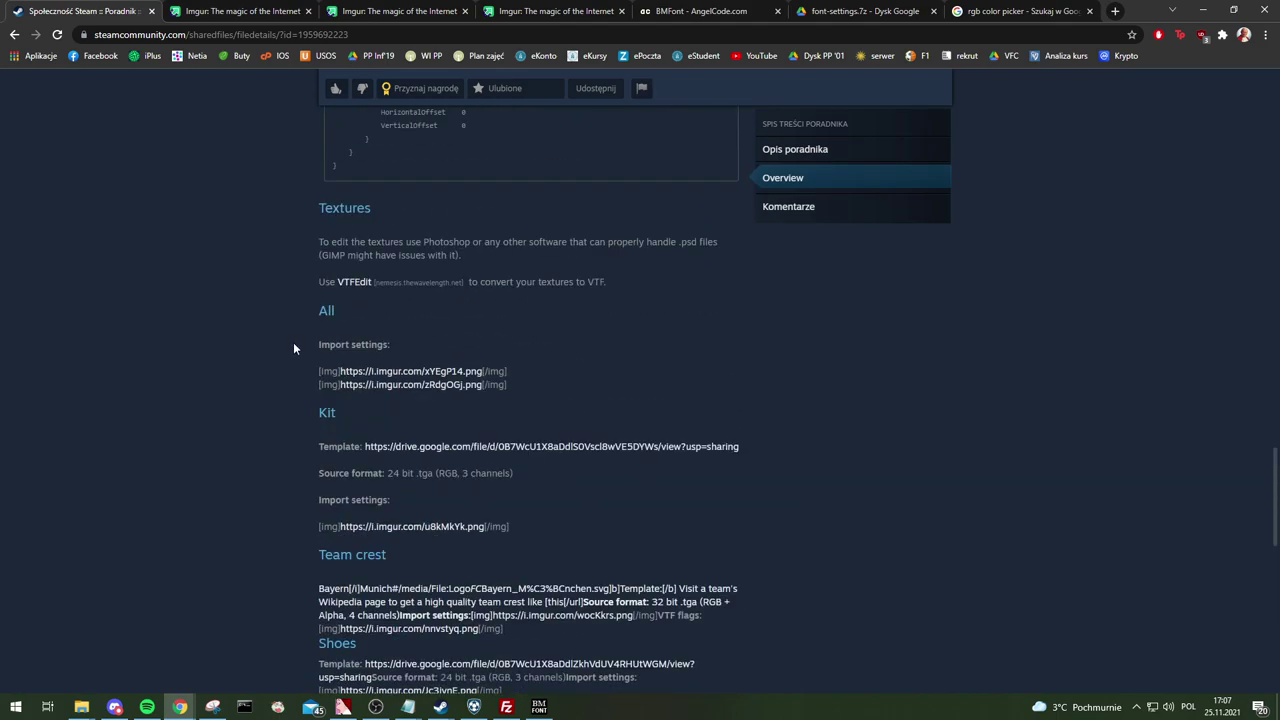
{"action": "scroll", "coordinate": [393, 381], "scroll_direction": "down", "scroll_amount": 3}
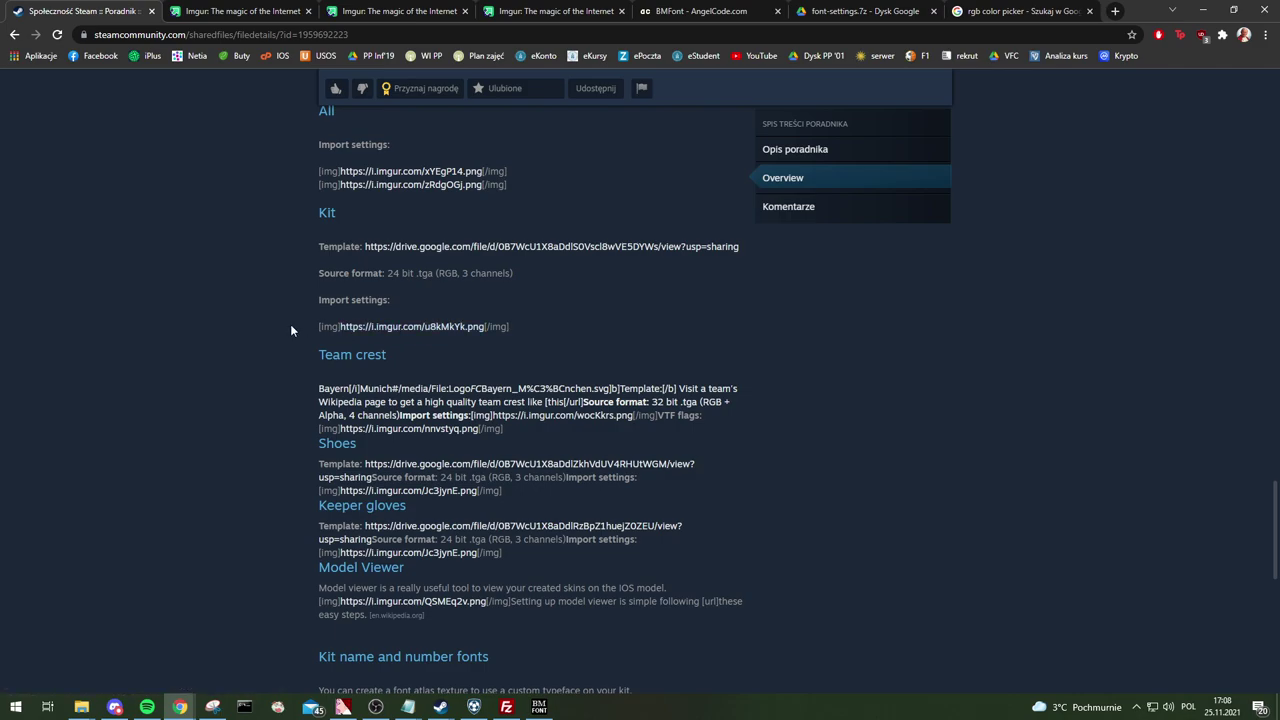
{"action": "scroll", "coordinate": [278, 314], "scroll_direction": "up", "scroll_amount": 3}
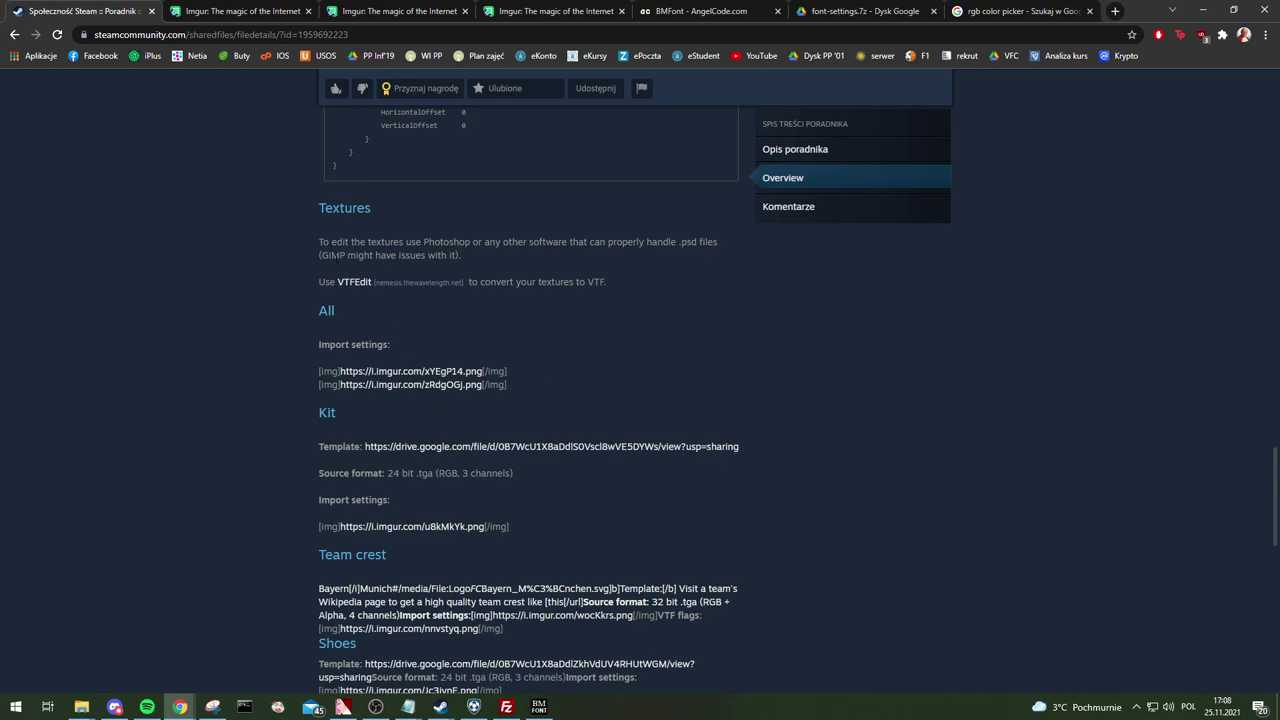
{"action": "scroll", "coordinate": [386, 557], "scroll_direction": "down", "scroll_amount": 1}
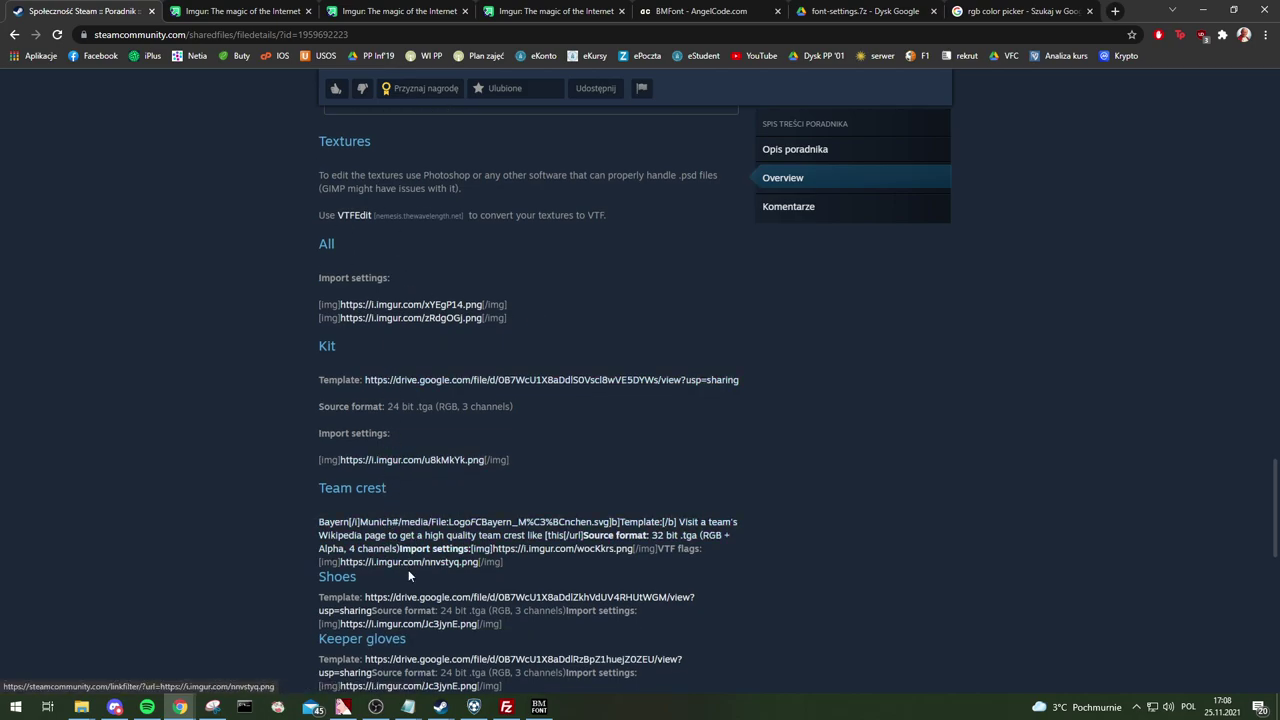
{"action": "left_click", "coordinate": [407, 564]}
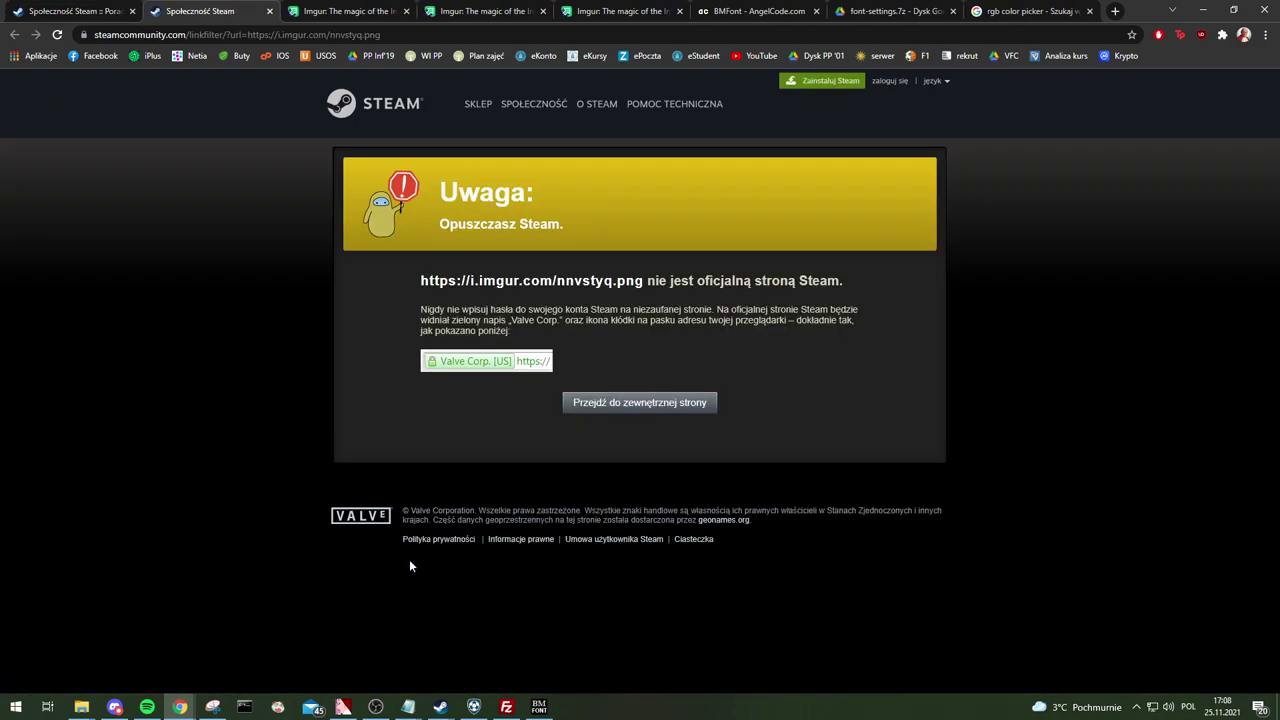
{"action": "left_click", "coordinate": [640, 406]}
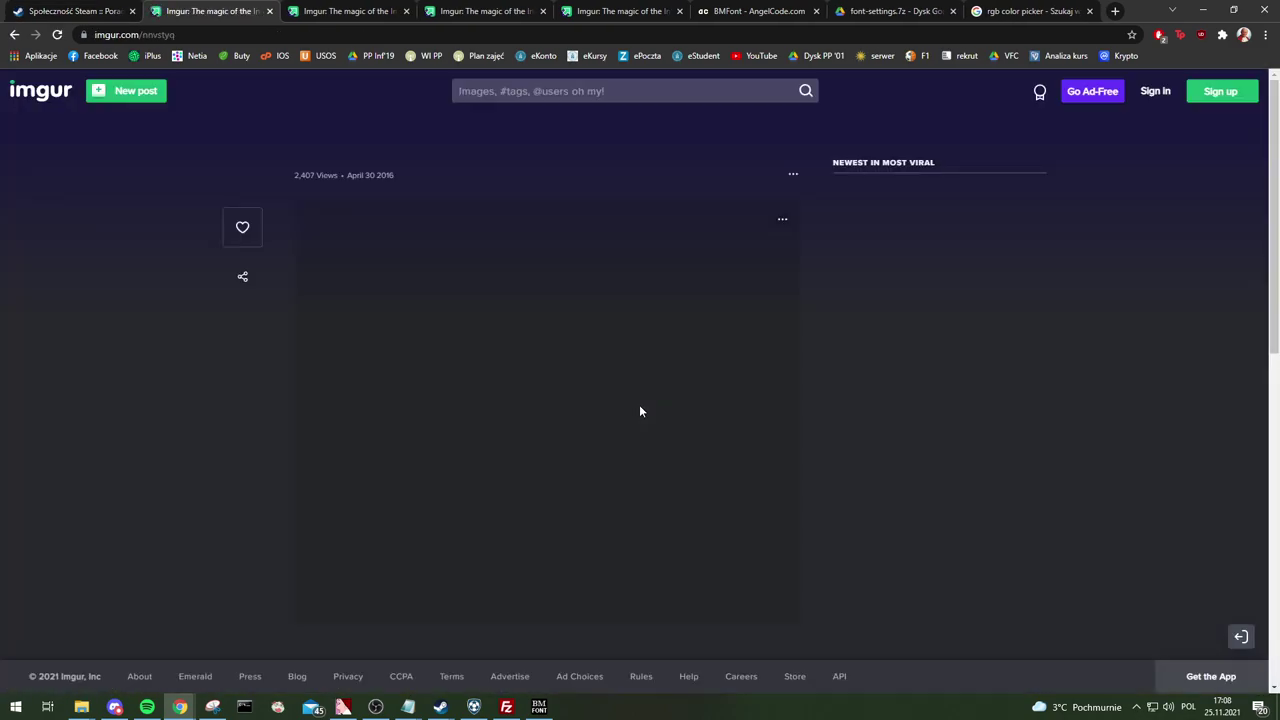
{"action": "key", "text": "alt+Tab"}
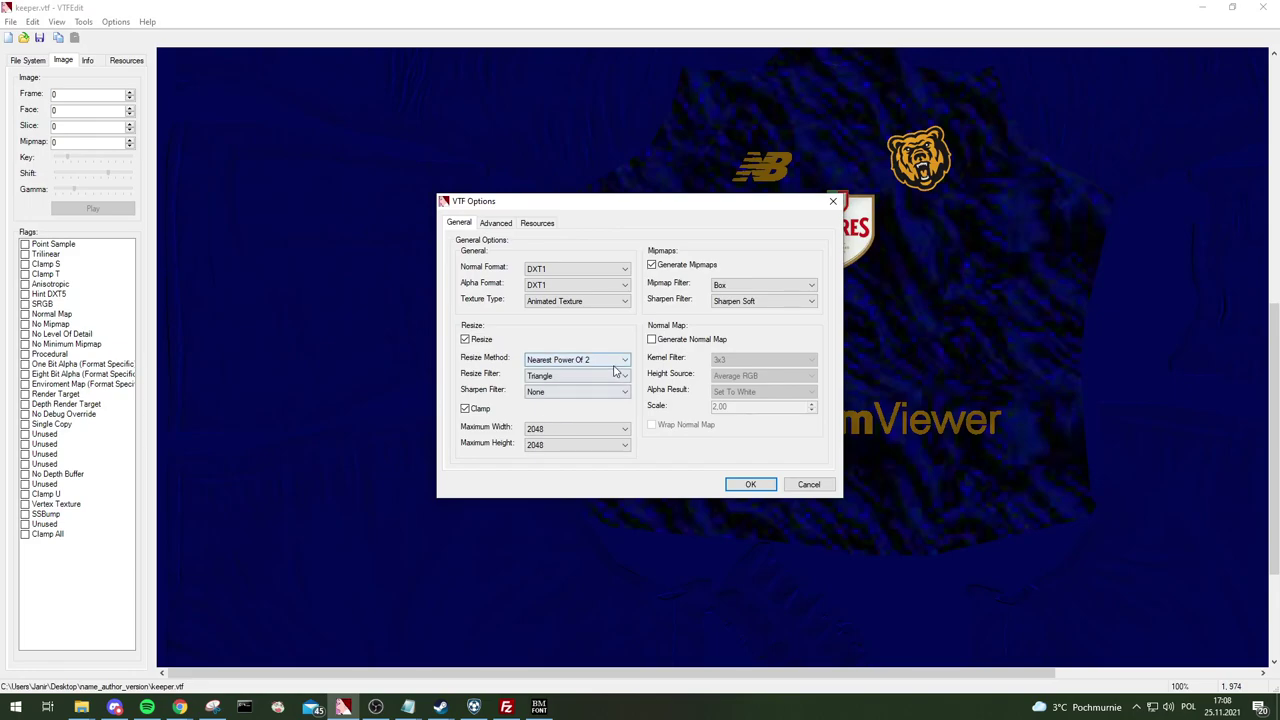
{"action": "key", "text": "alt+Tab"}
- Open the guide's team crest import settings screenshot on imgur
{"action": "left_click", "coordinate": [70, 11]}
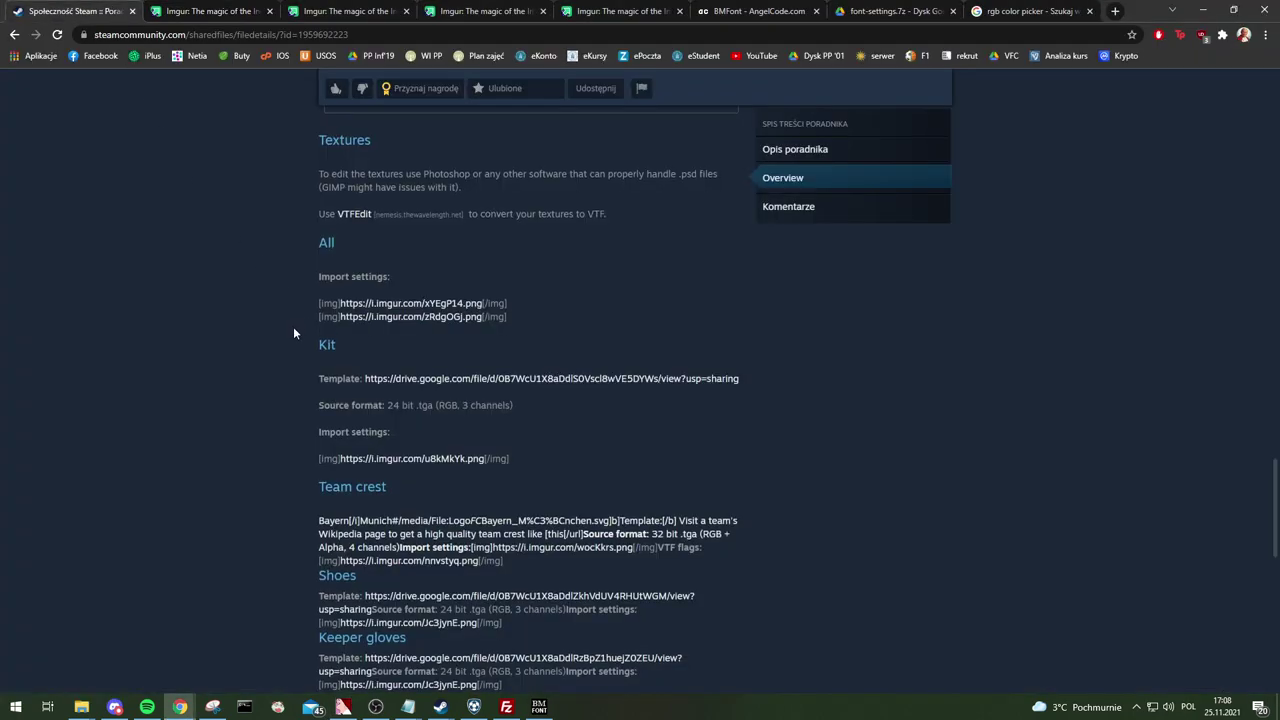
{"action": "scroll", "coordinate": [292, 335], "scroll_direction": "down", "scroll_amount": 2}
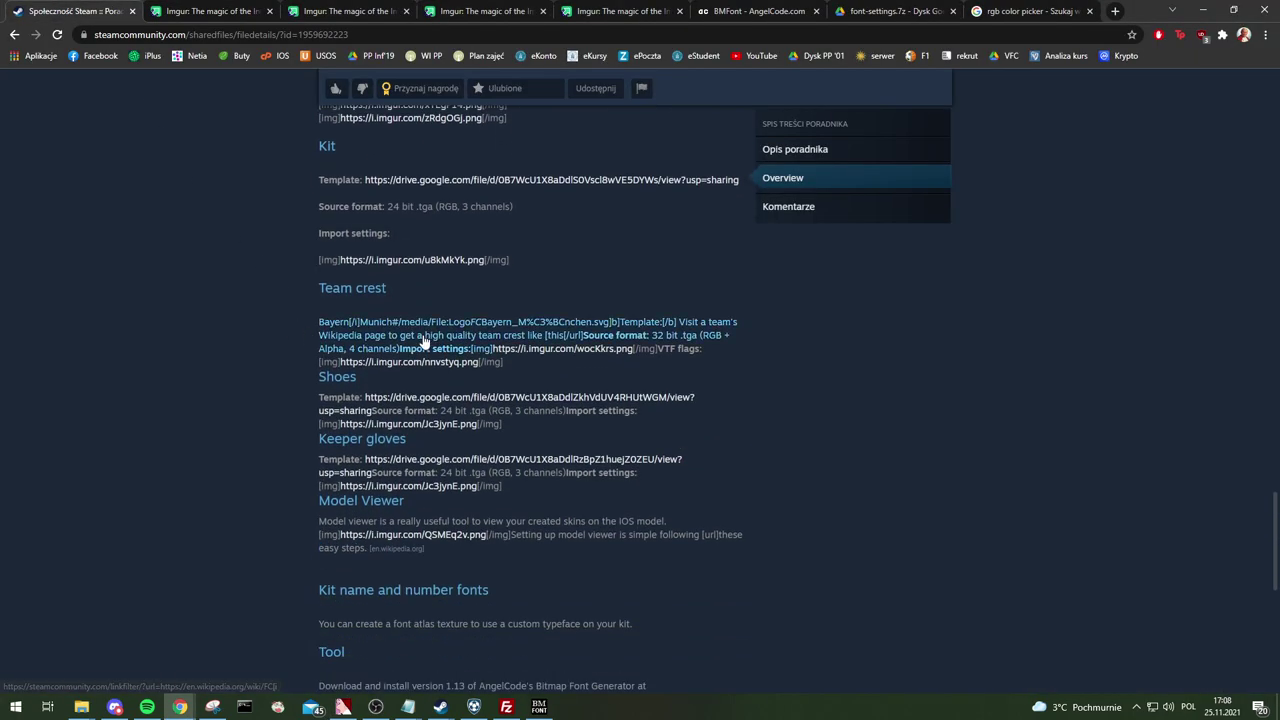
{"action": "left_click", "coordinate": [558, 352]}
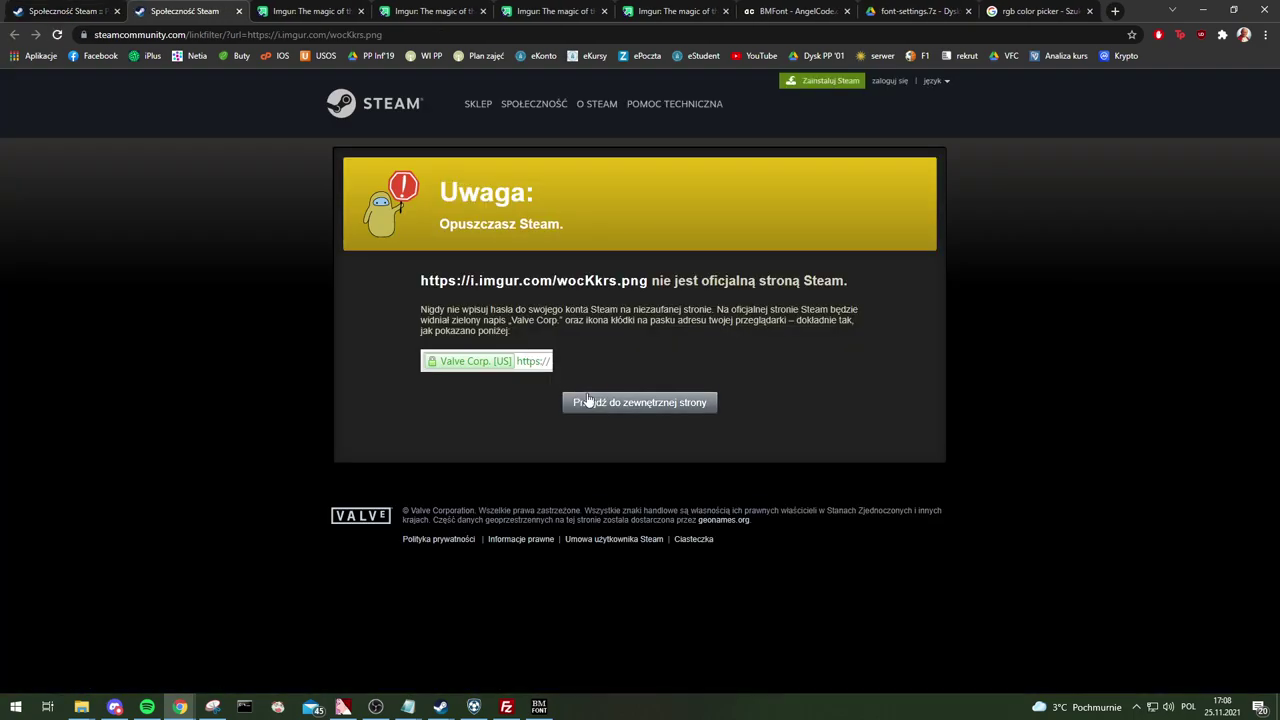
{"action": "left_click", "coordinate": [587, 400]}
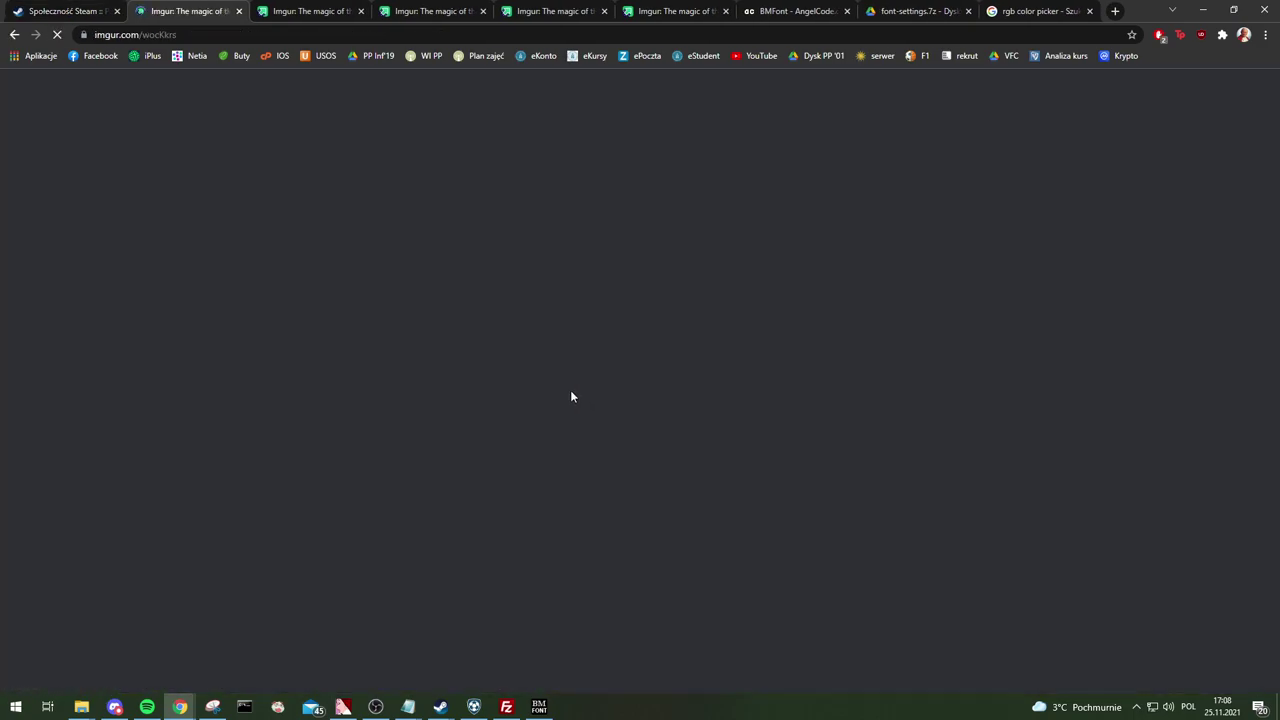
{"action": "key", "text": "alt+Tab"}
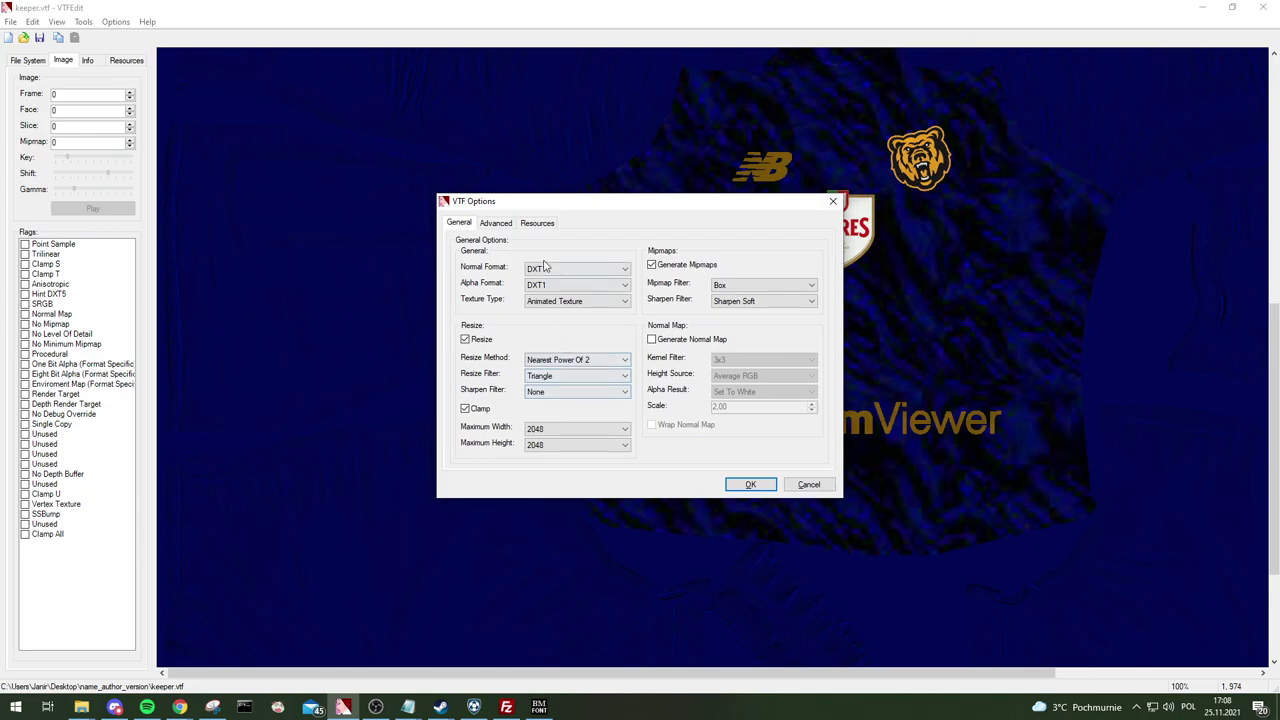
- Set both the normal and alpha formats to DXT3
{"action": "left_click", "coordinate": [560, 269]}
{"action": "left_click", "coordinate": [536, 402]}
{"action": "left_click", "coordinate": [575, 285]}
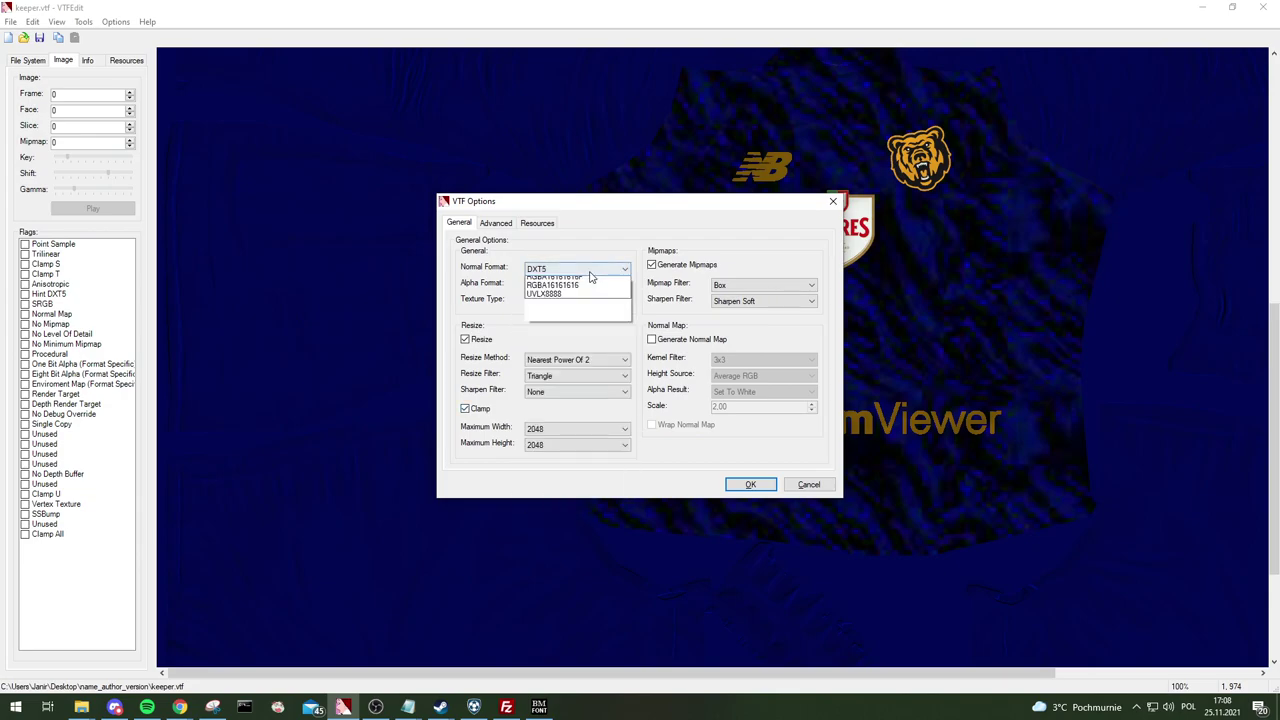
{"action": "left_click", "coordinate": [575, 285]}
{"action": "left_click", "coordinate": [575, 285]}
{"action": "left_click", "coordinate": [556, 420]}
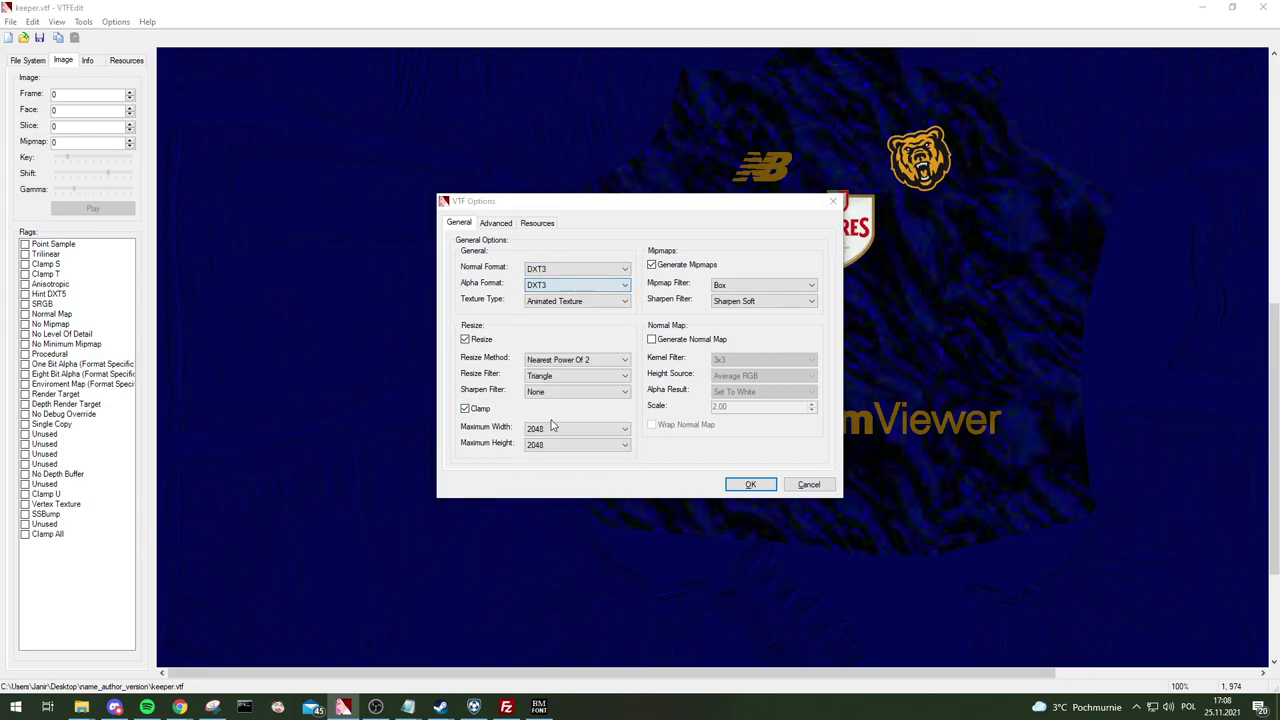
- Limit the crest to 1024 × 1024, confirm the import, and compare with the flags screenshot
{"action": "key", "text": "alt+Tab"}
{"action": "key", "text": "alt+Tab"}
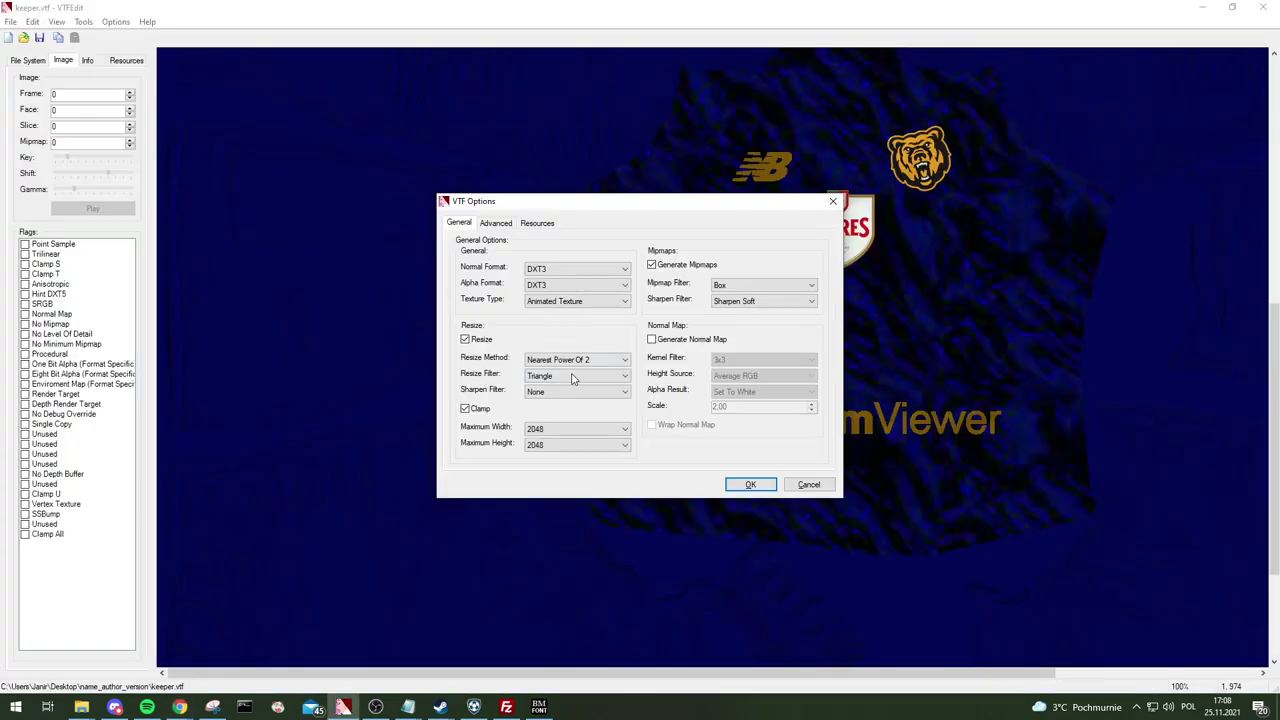
{"action": "left_click", "coordinate": [574, 366]}
{"action": "key", "text": "alt+Tab"}
{"action": "key", "text": "alt+Tab"}
{"action": "left_click", "coordinate": [576, 444]}
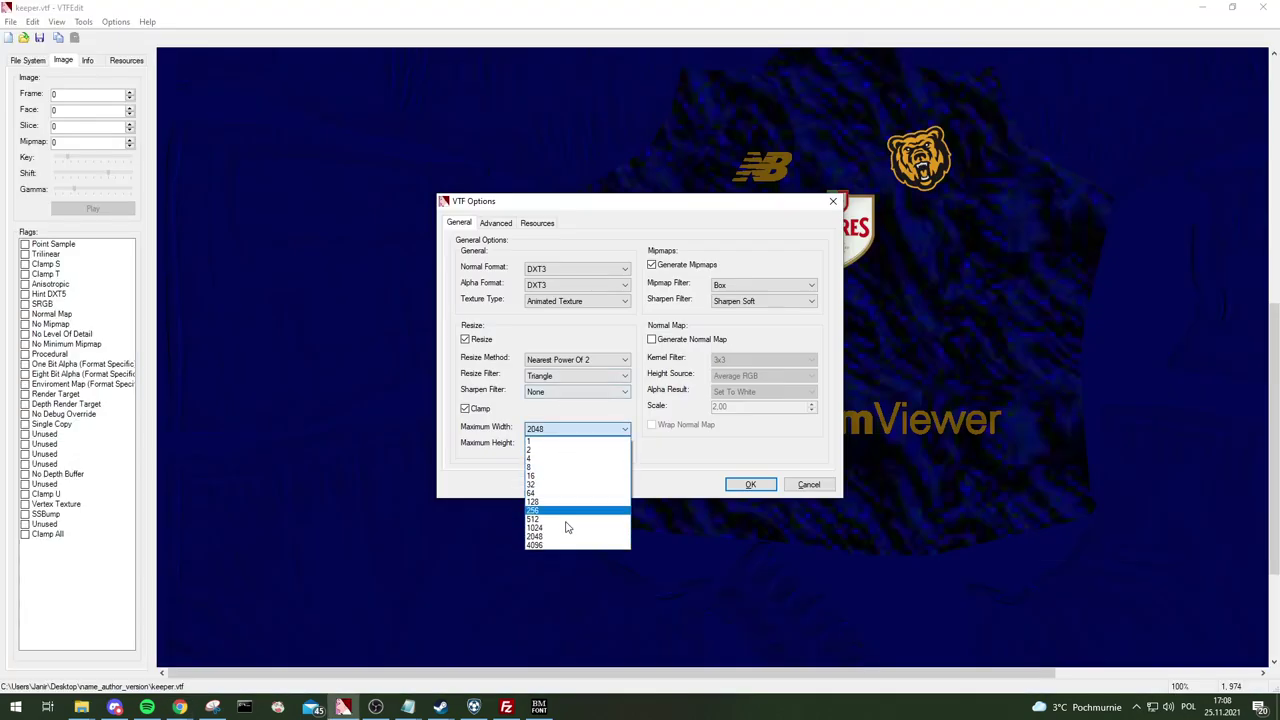
{"action": "left_click", "coordinate": [566, 531]}
{"action": "left_click", "coordinate": [548, 538]}
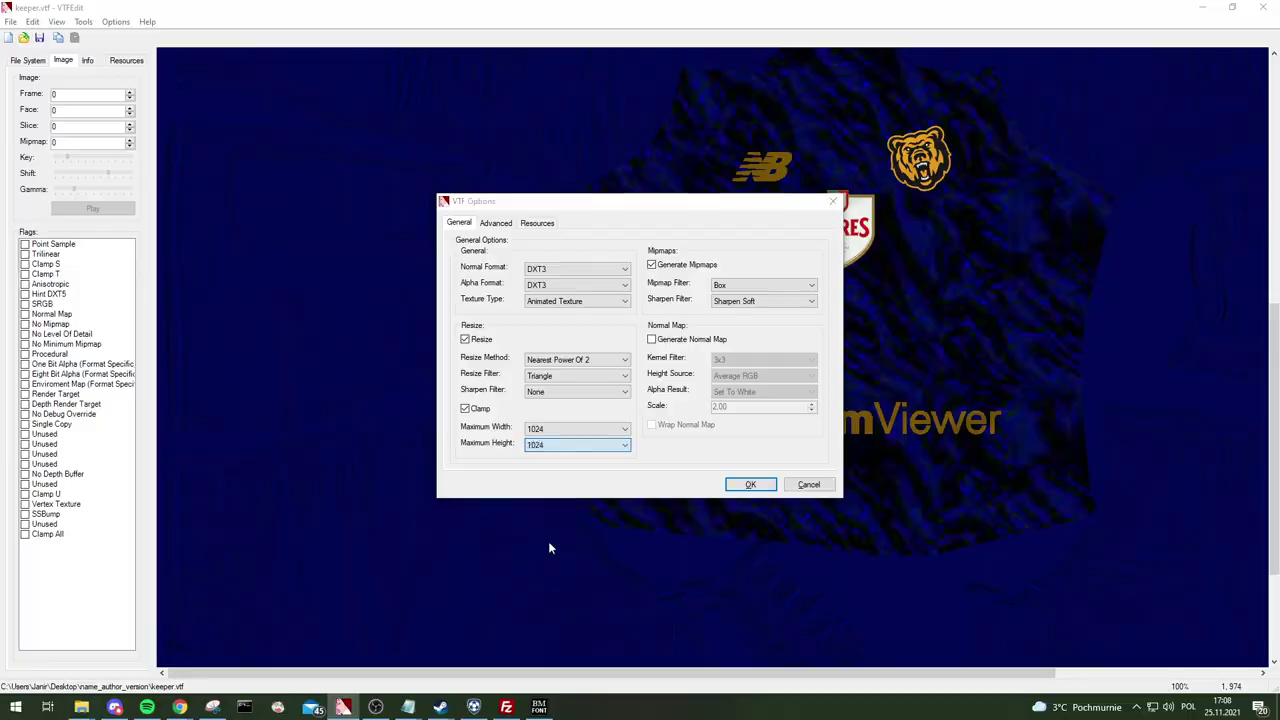
{"action": "key", "text": "alt+Tab"}
{"action": "key", "text": "alt+Tab"}
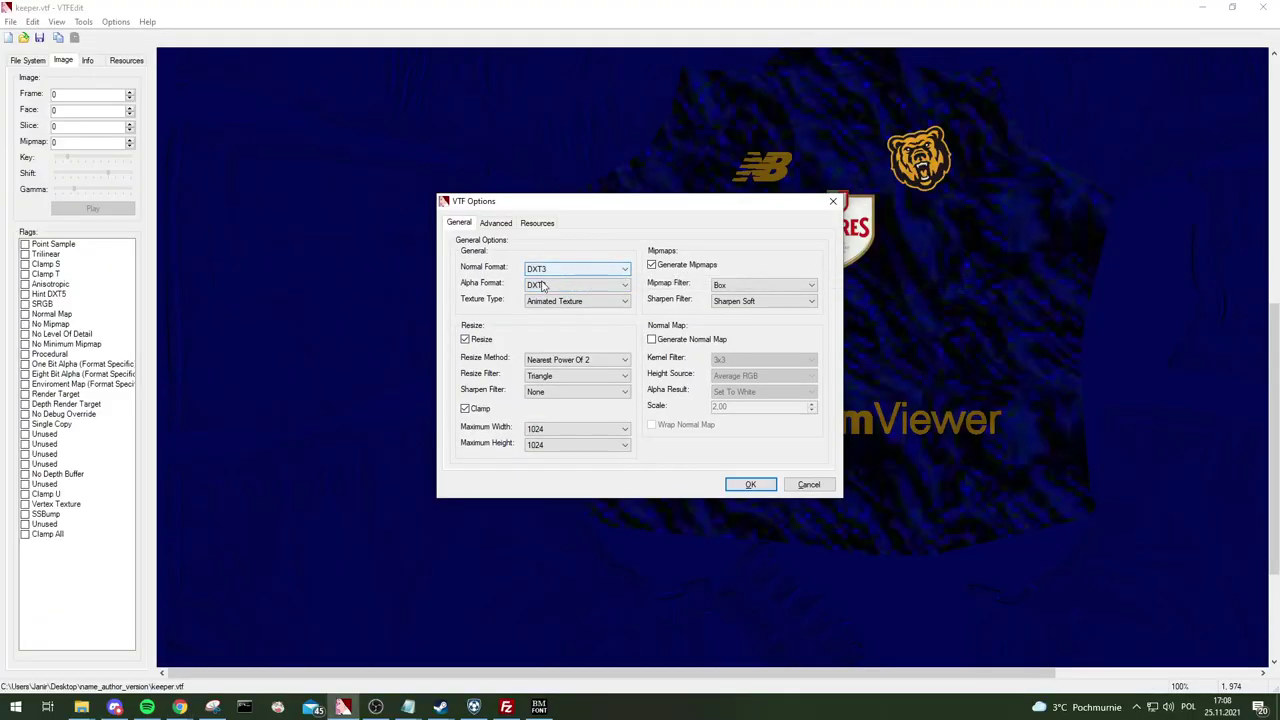
{"action": "left_click", "coordinate": [747, 486]}
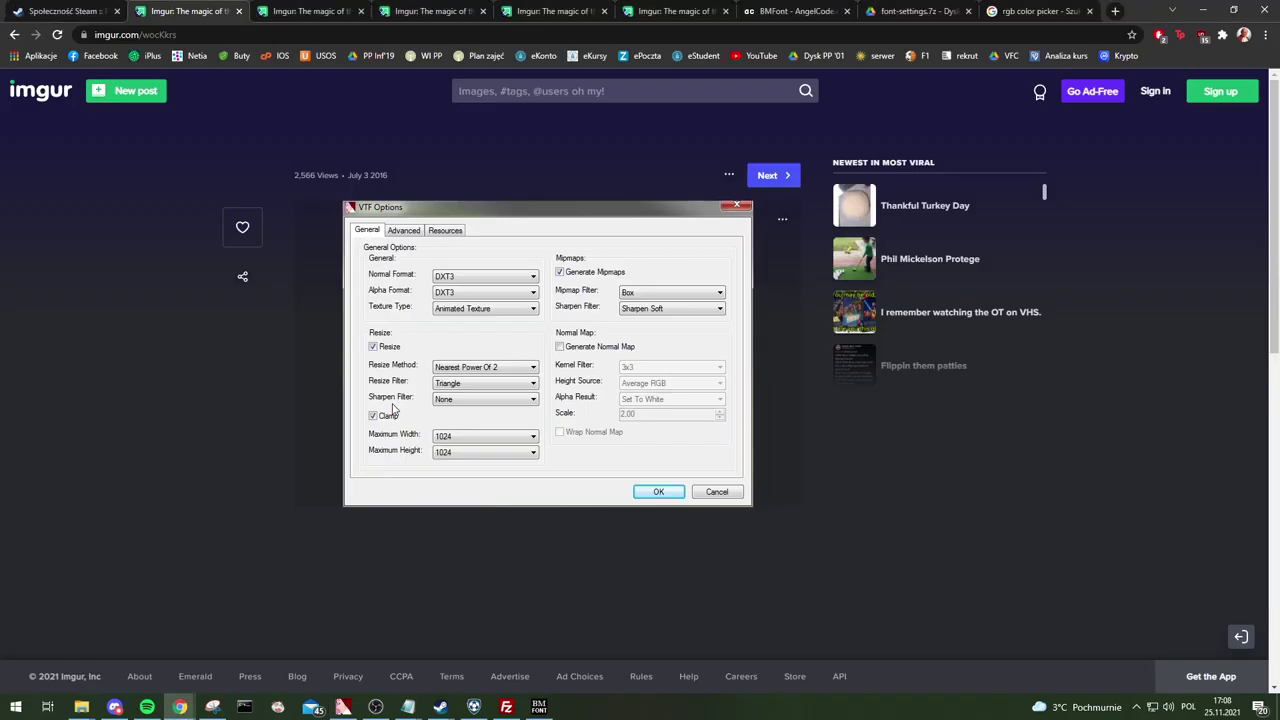
{"action": "left_click", "coordinate": [300, 8]}
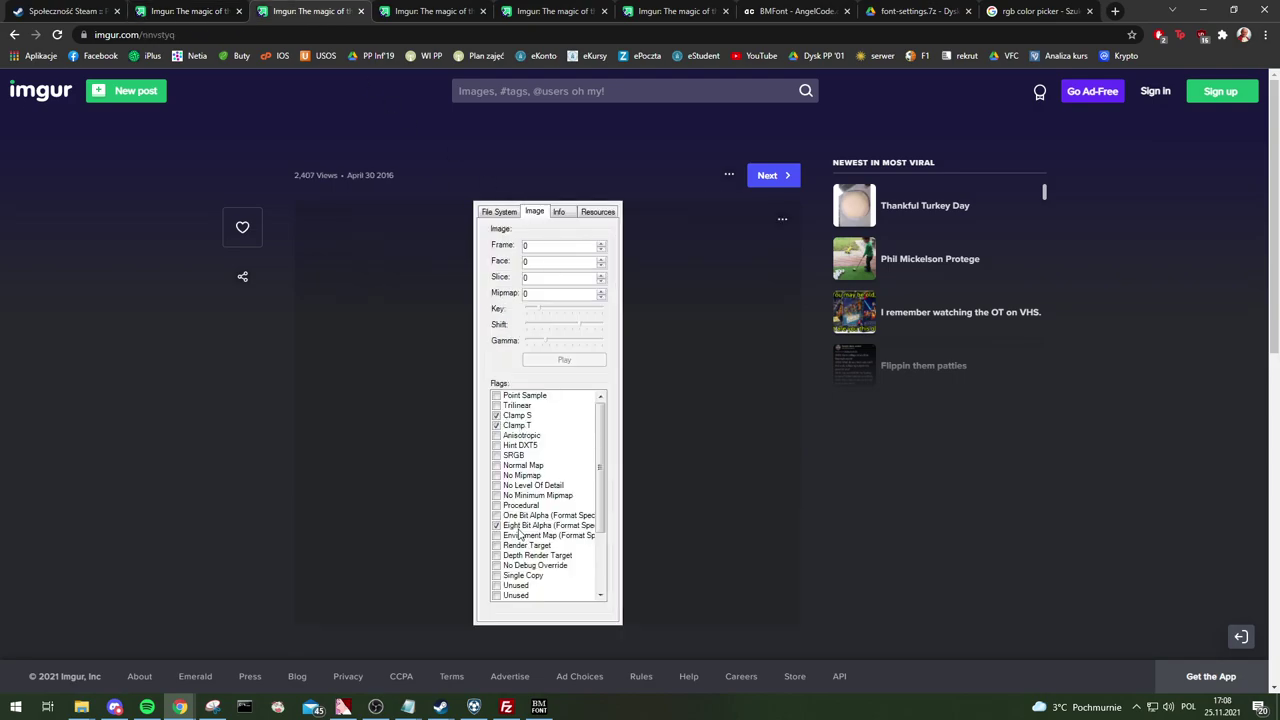
{"action": "key", "text": "alt+Tab"}
- Turn on the Eight Bit Alpha, Clamp T and Clamp S flags
{"action": "left_click", "coordinate": [68, 374]}
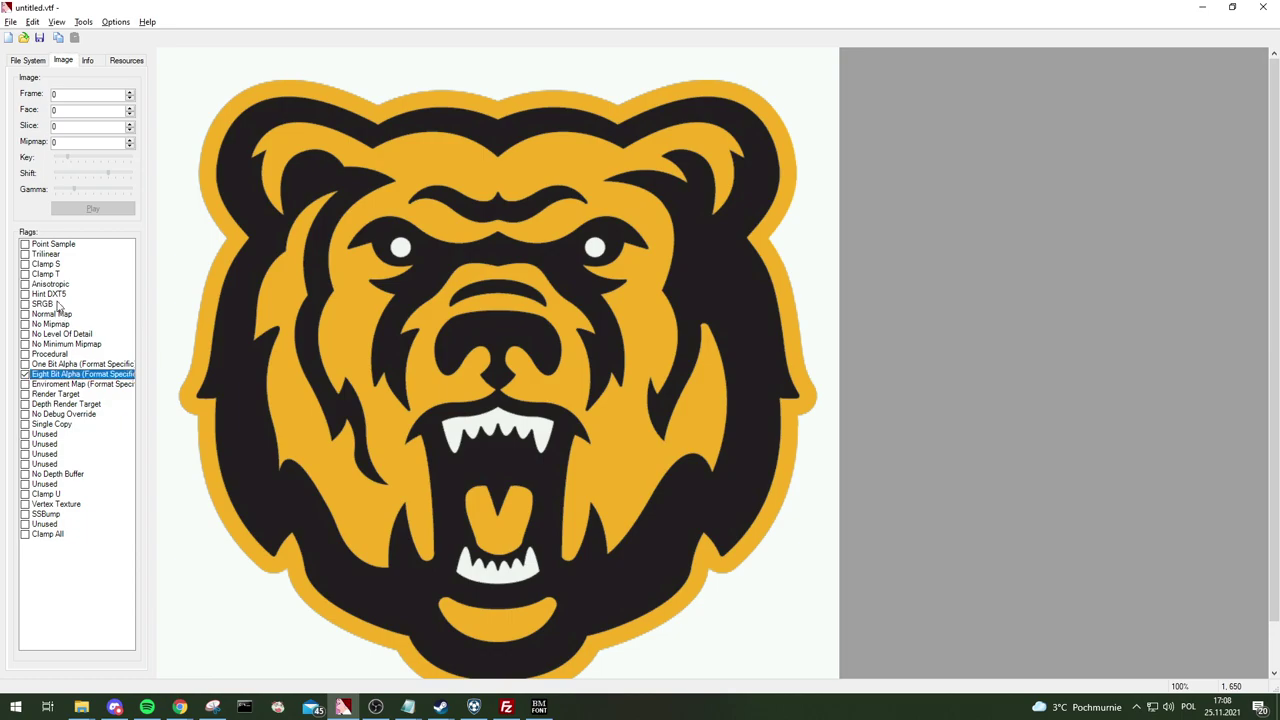
{"action": "left_click", "coordinate": [25, 275]}
{"action": "left_click", "coordinate": [70, 265]}
- Save the crest as teamcrest.vtf in Desktop > name_author_version and close VTFEdit
{"action": "left_click", "coordinate": [14, 21]}
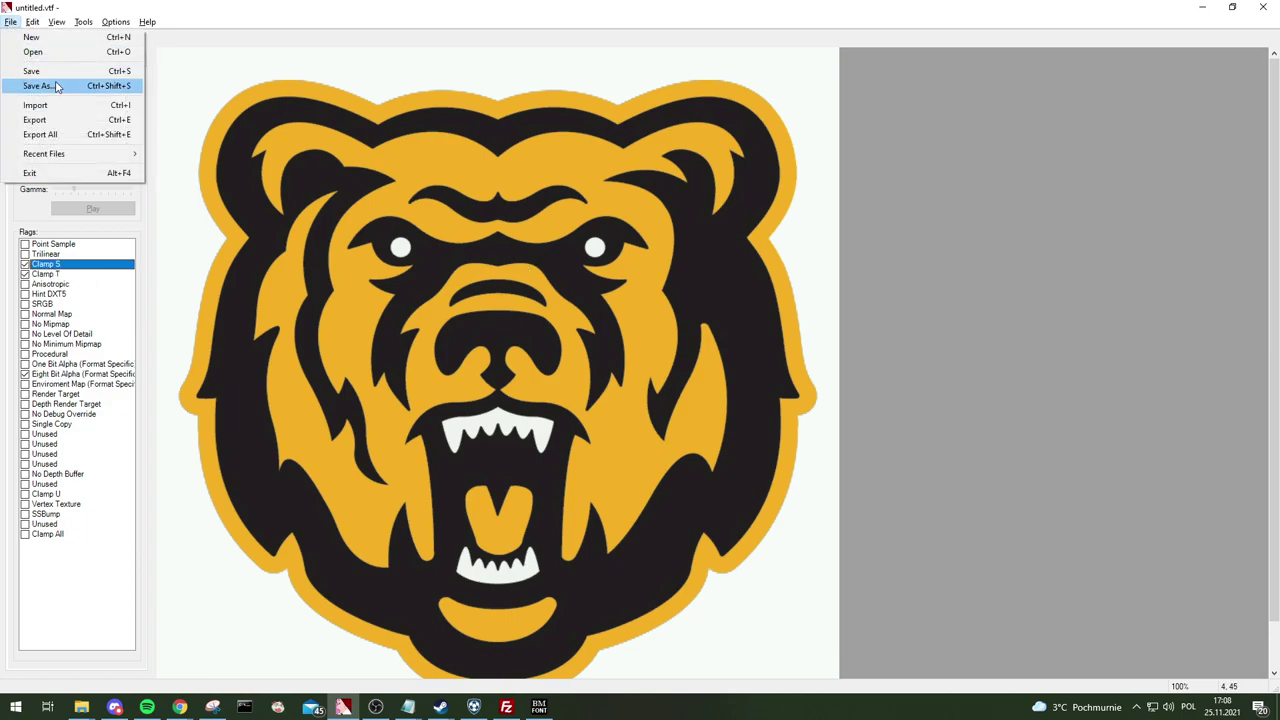
{"action": "left_click", "coordinate": [40, 86]}
{"action": "left_click", "coordinate": [188, 313]}
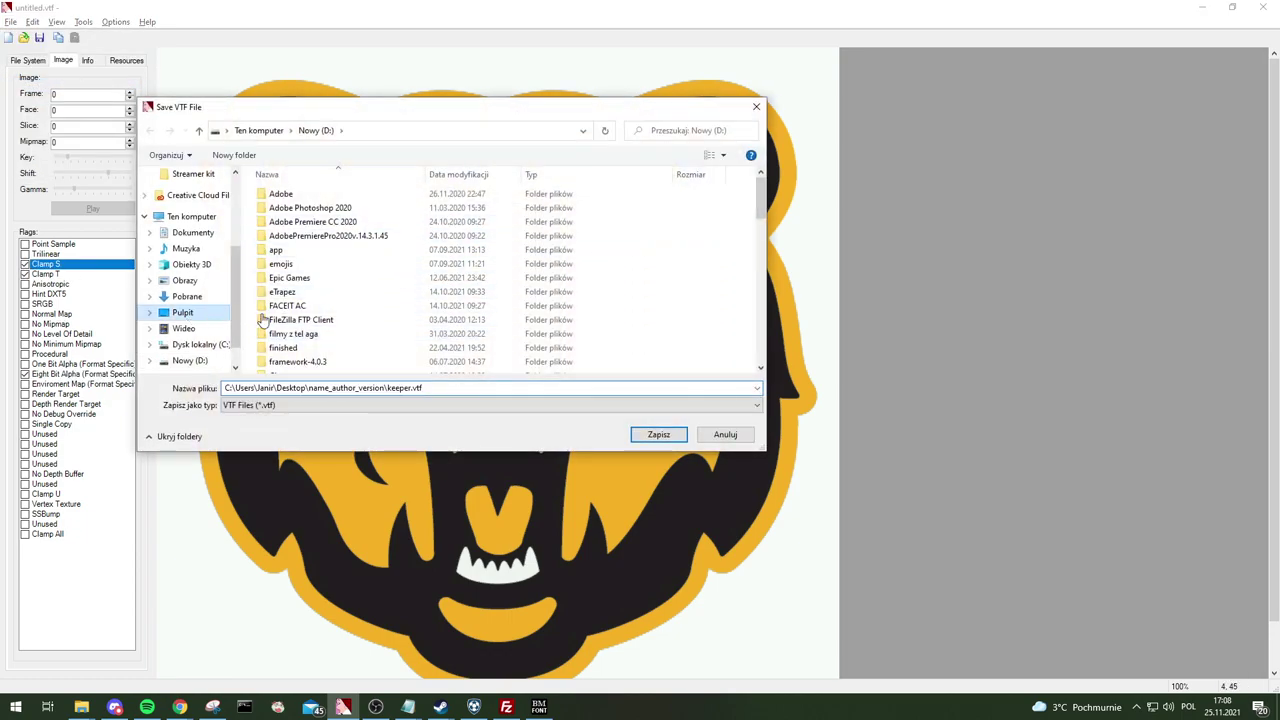
{"action": "left_click", "coordinate": [288, 205]}
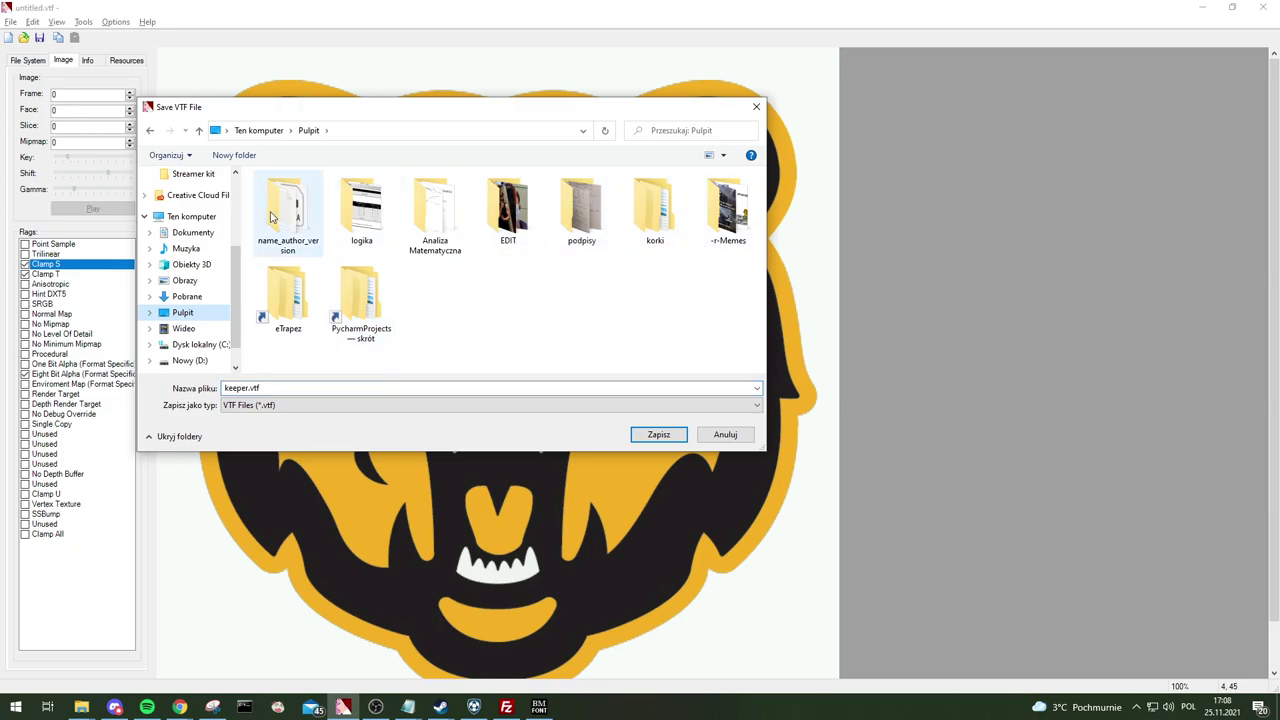
{"action": "double_click", "coordinate": [288, 205]}
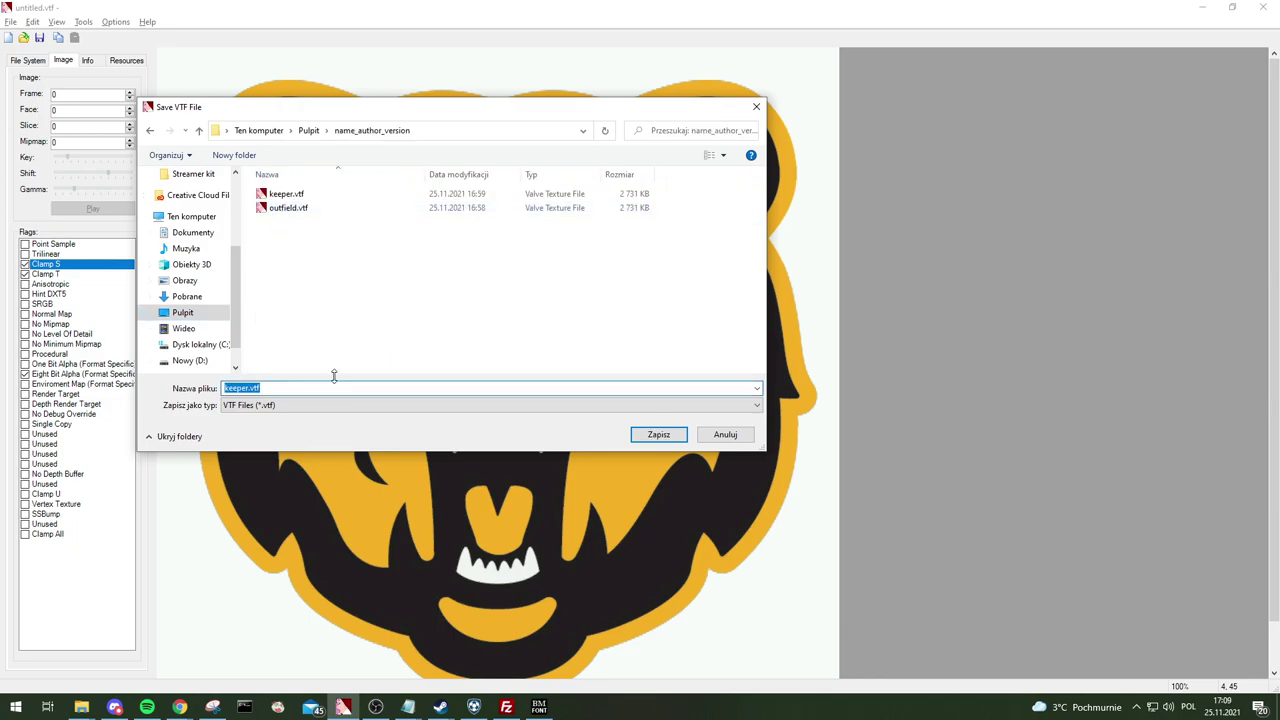
{"action": "key", "text": "BackSpace"}
{"action": "type", "text": "teamcrest"}
{"action": "key", "text": "Return"}
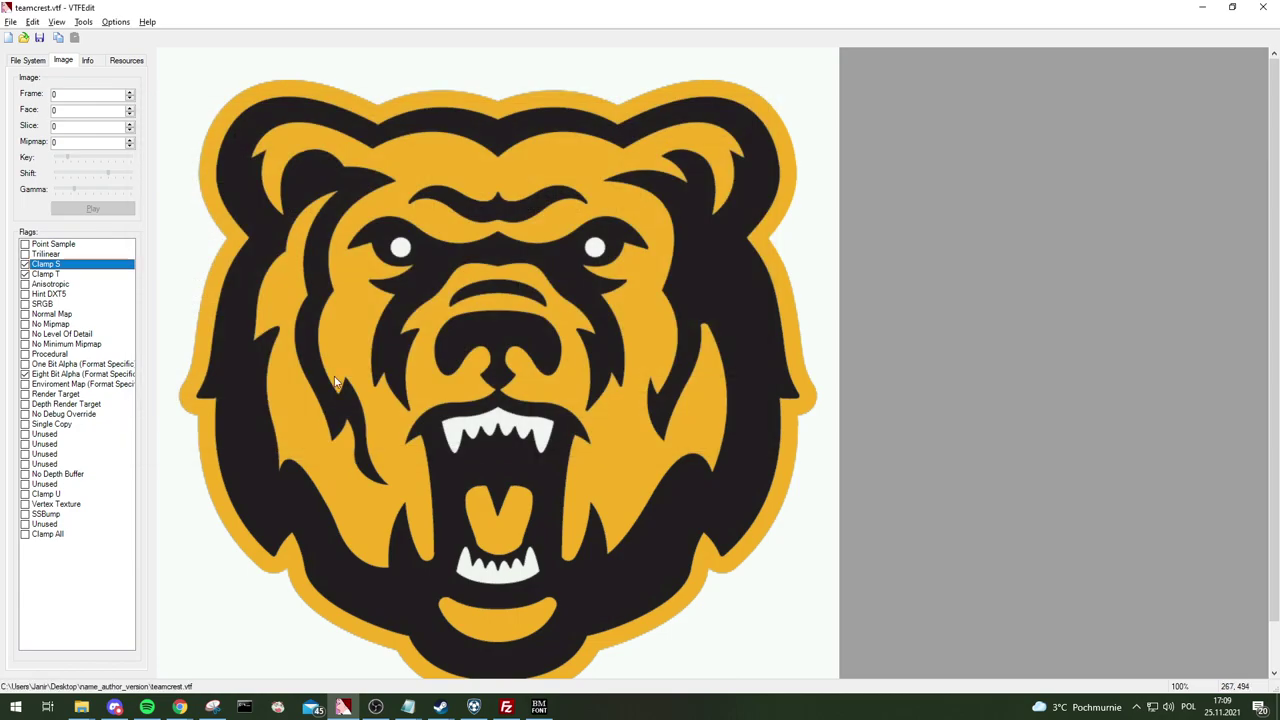
{"action": "left_click", "coordinate": [1267, 7]}
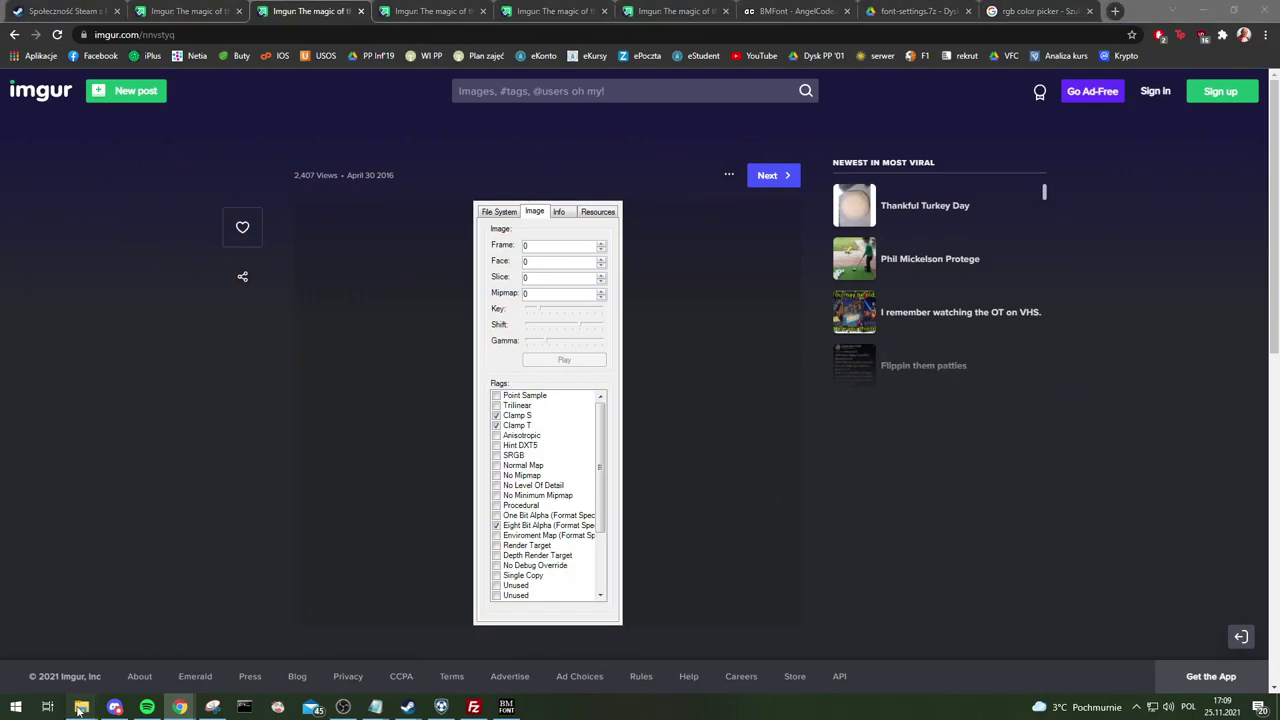
{"action": "mouse_move", "coordinate": [81, 707]}
{"action": "left_click", "coordinate": [207, 645]}
- Arrange the chelsea kit and name_author_version folder windows side by side
{"action": "key", "text": "ctrl+a"}
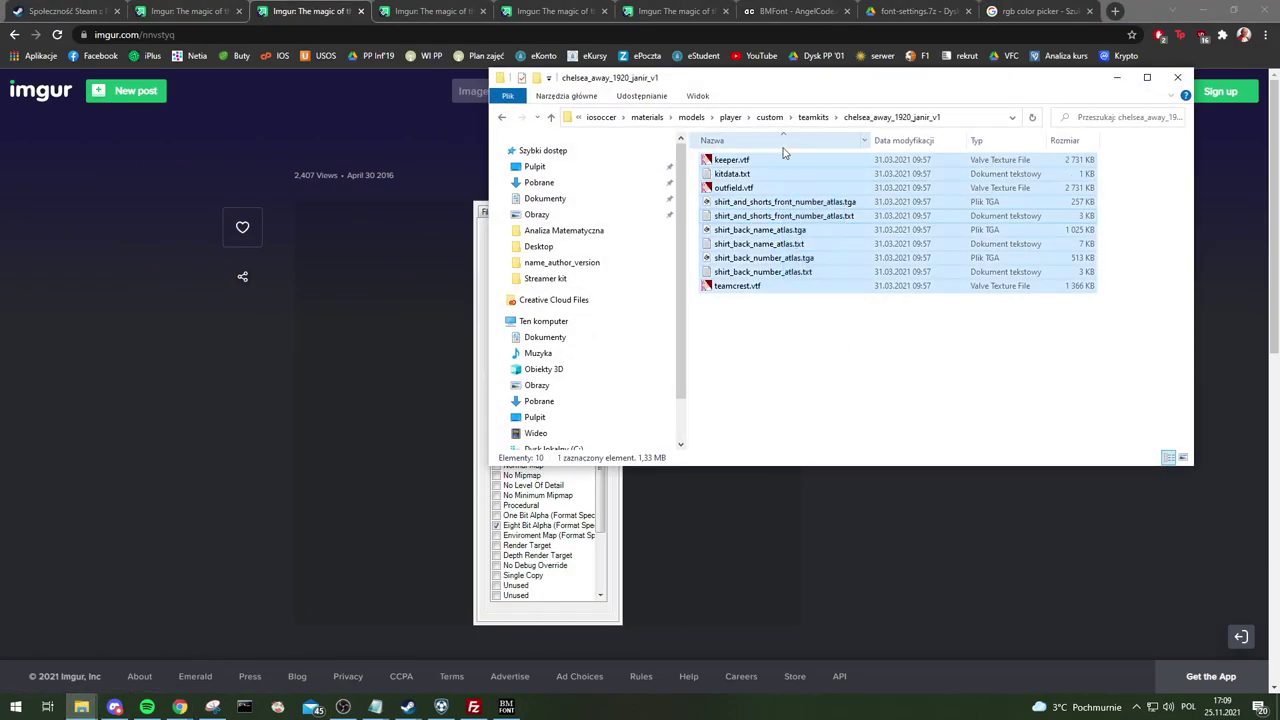
{"action": "left_click", "coordinate": [81, 707]}
{"action": "left_click_drag", "start_coordinate": [800, 77], "coordinate": [525, 83]}
{"action": "left_click", "coordinate": [81, 707]}
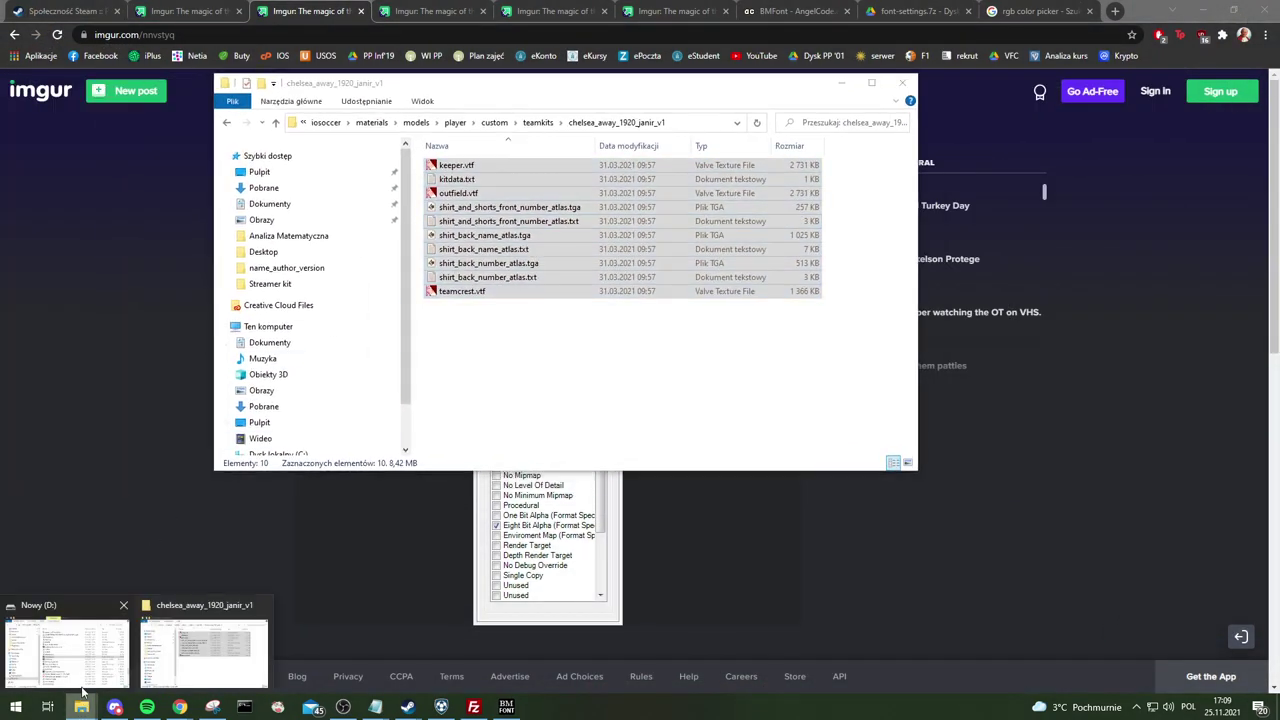
{"action": "left_click", "coordinate": [63, 634]}
{"action": "left_click", "coordinate": [573, 412]}
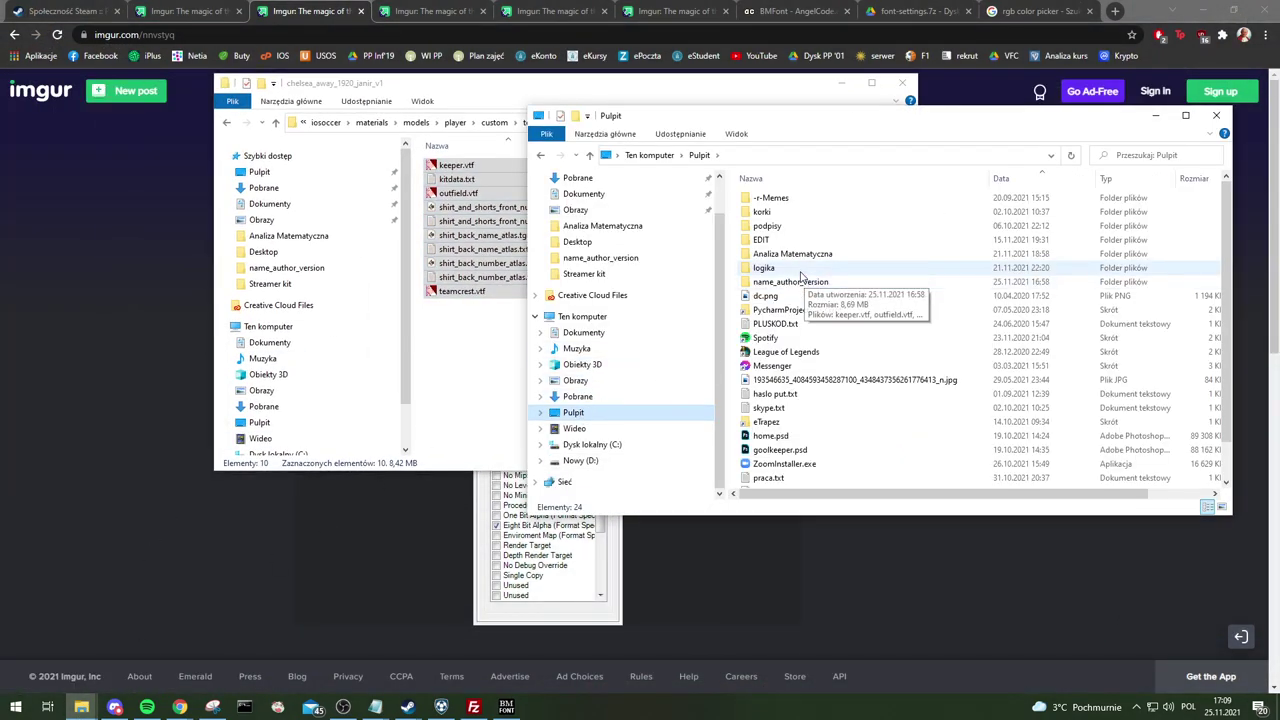
{"action": "double_click", "coordinate": [800, 282]}
{"action": "left_click_drag", "start_coordinate": [492, 95], "coordinate": [278, 125]}
{"action": "left_click", "coordinate": [855, 135]}
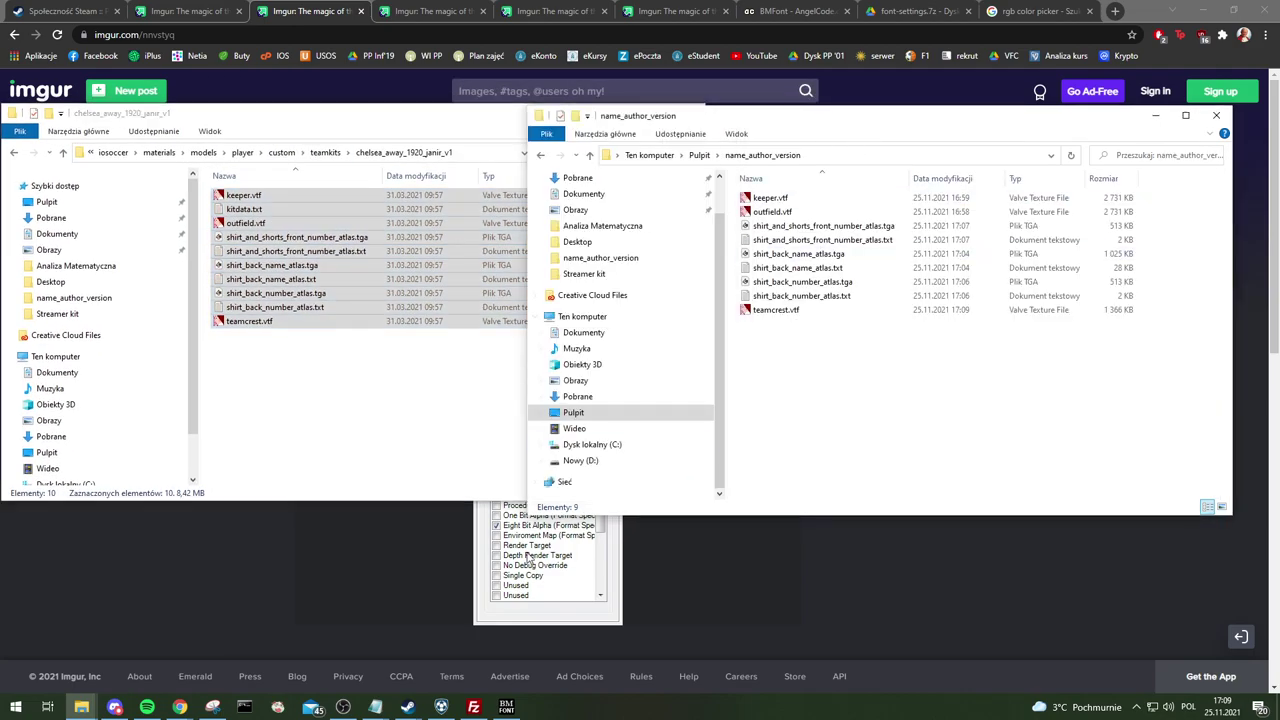
- Copy kitdata.txt from the chelsea kit into name_author_version and review its files
{"action": "left_click_drag", "start_coordinate": [244, 209], "coordinate": [818, 379]}
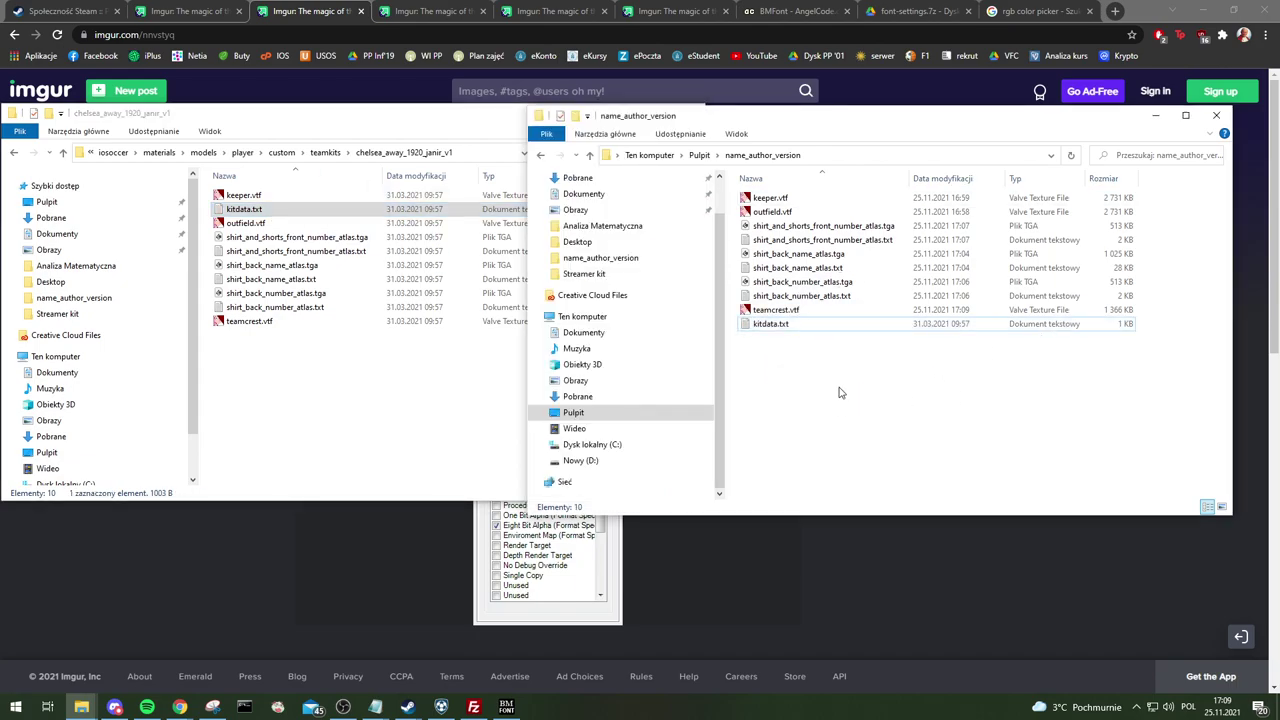
{"action": "left_click", "coordinate": [357, 417]}
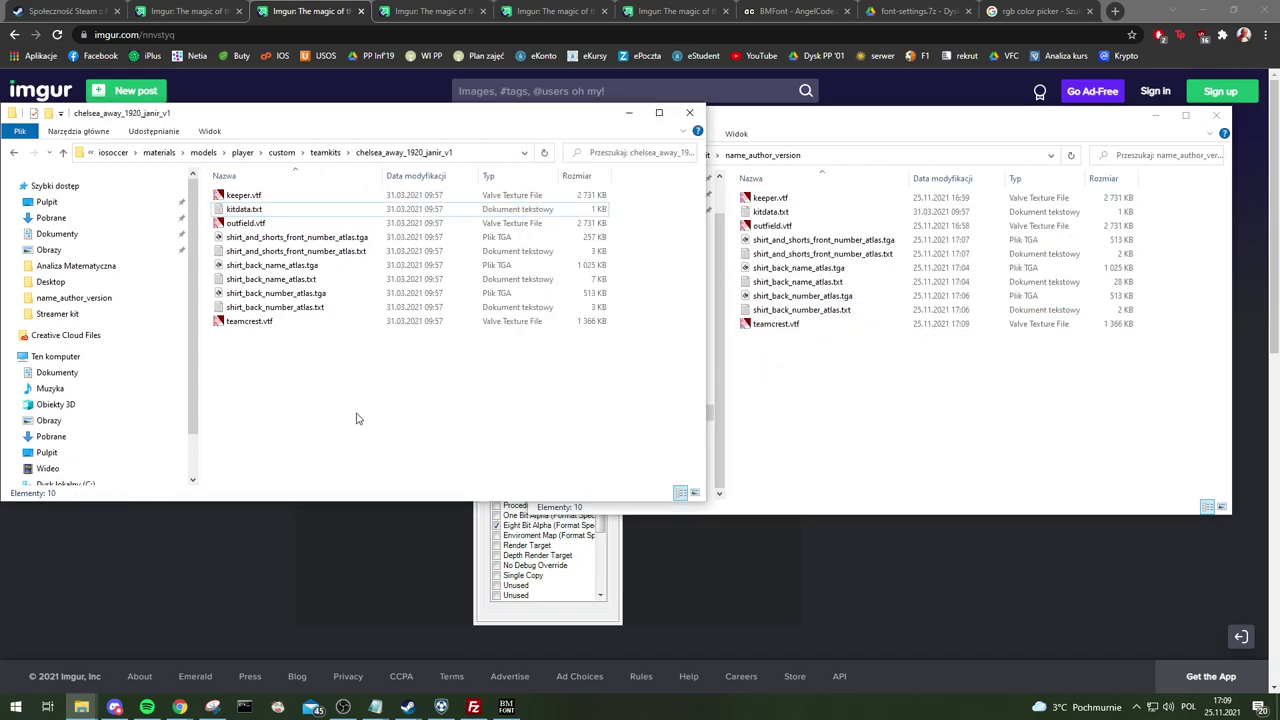
{"action": "left_click", "coordinate": [885, 403]}
{"action": "right_click", "coordinate": [809, 364]}
{"action": "left_click", "coordinate": [766, 392]}
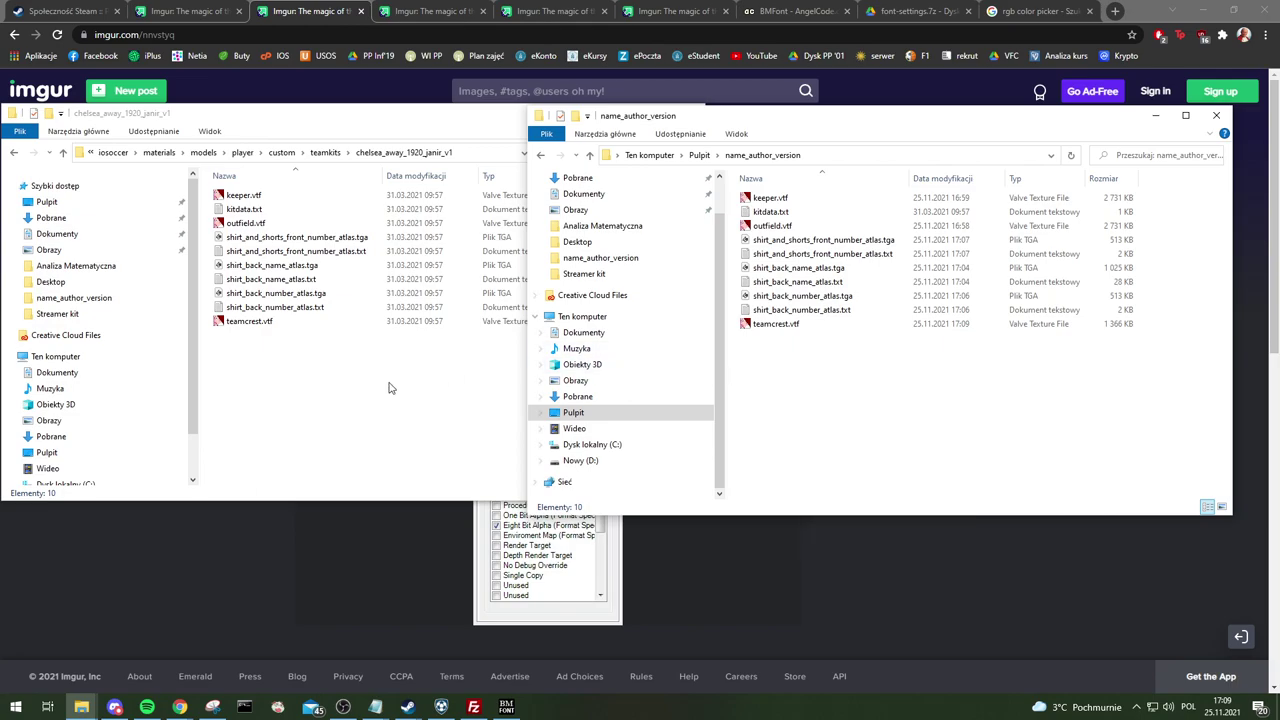
{"action": "left_click_drag", "start_coordinate": [787, 390], "coordinate": [818, 195]}
{"action": "left_click", "coordinate": [848, 407]}
{"action": "left_click_drag", "start_coordinate": [1143, 314], "coordinate": [932, 244]}
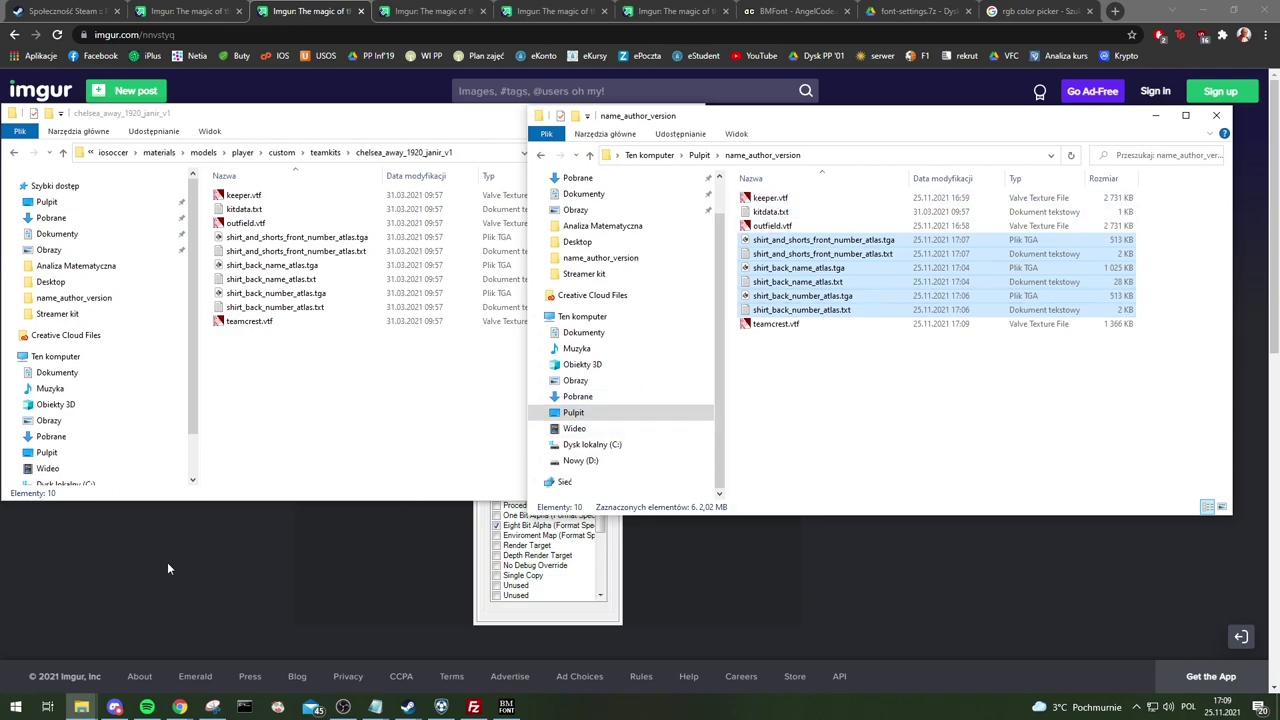
{"action": "left_click", "coordinate": [823, 402]}
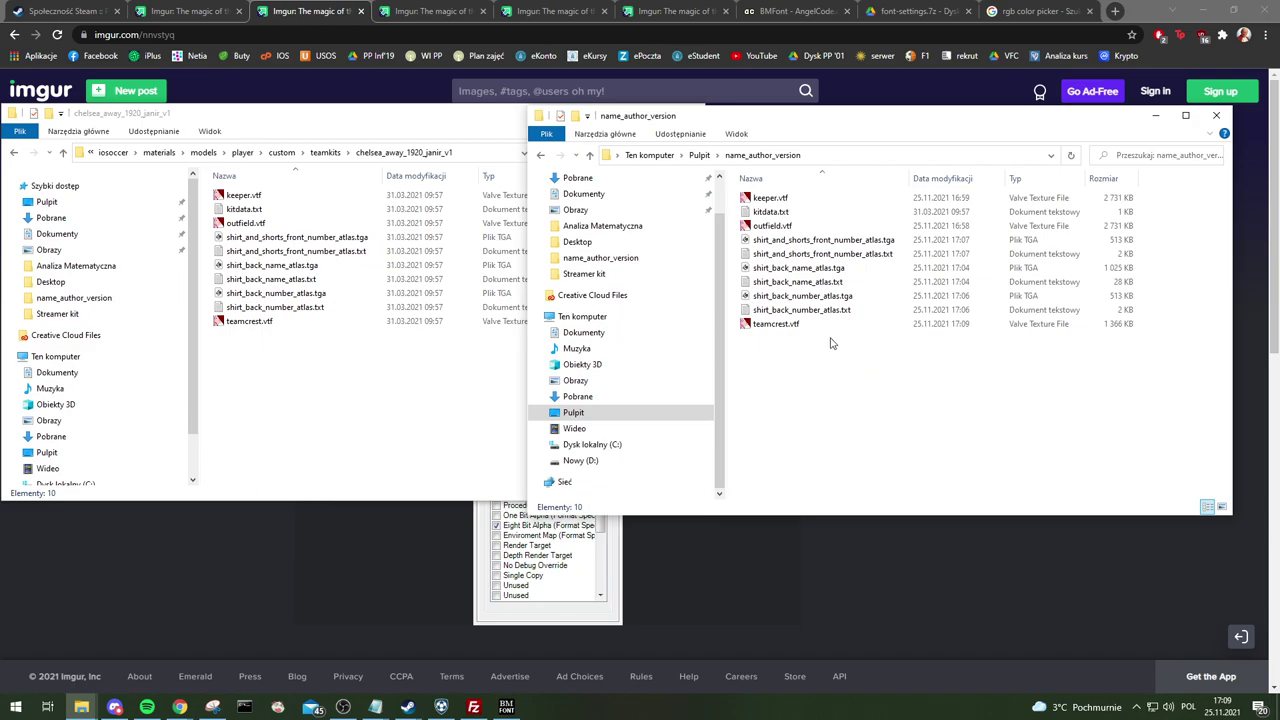
- Compress the name_author_version folder into name_author_version.rar on the Desktop
{"action": "left_click", "coordinate": [699, 157]}
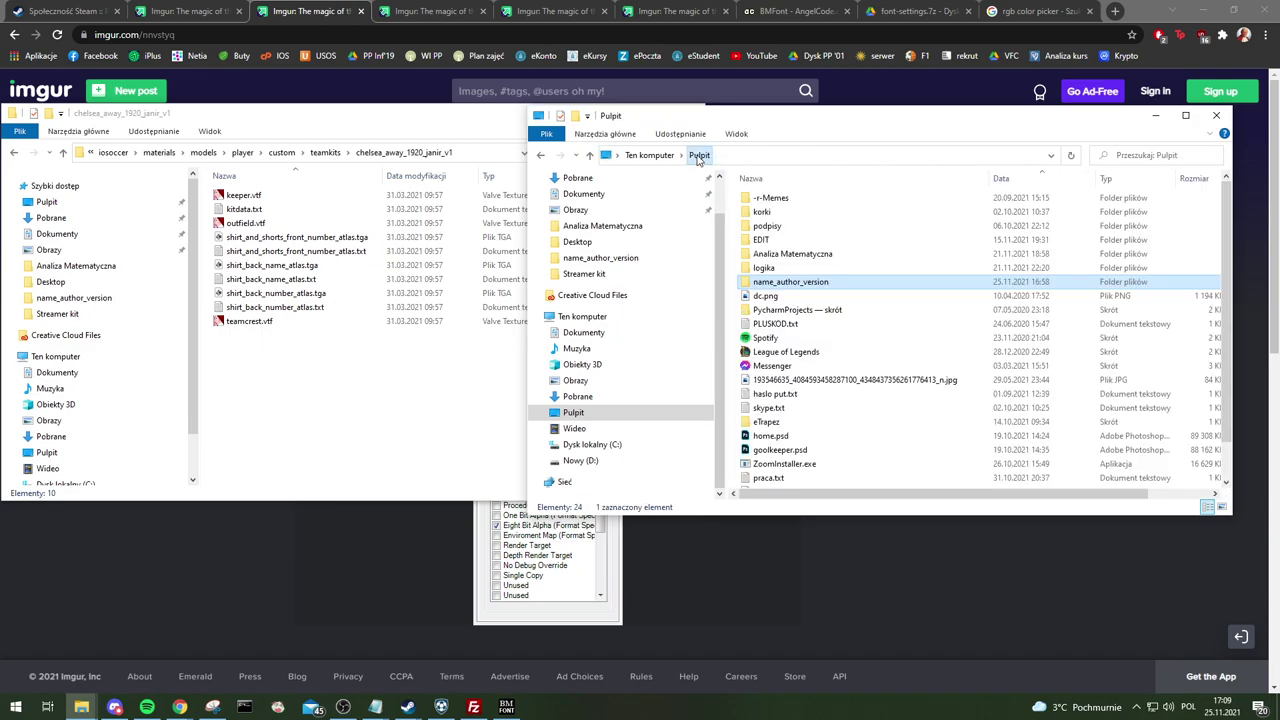
{"action": "double_click", "coordinate": [818, 282]}
{"action": "right_click", "coordinate": [818, 283]}
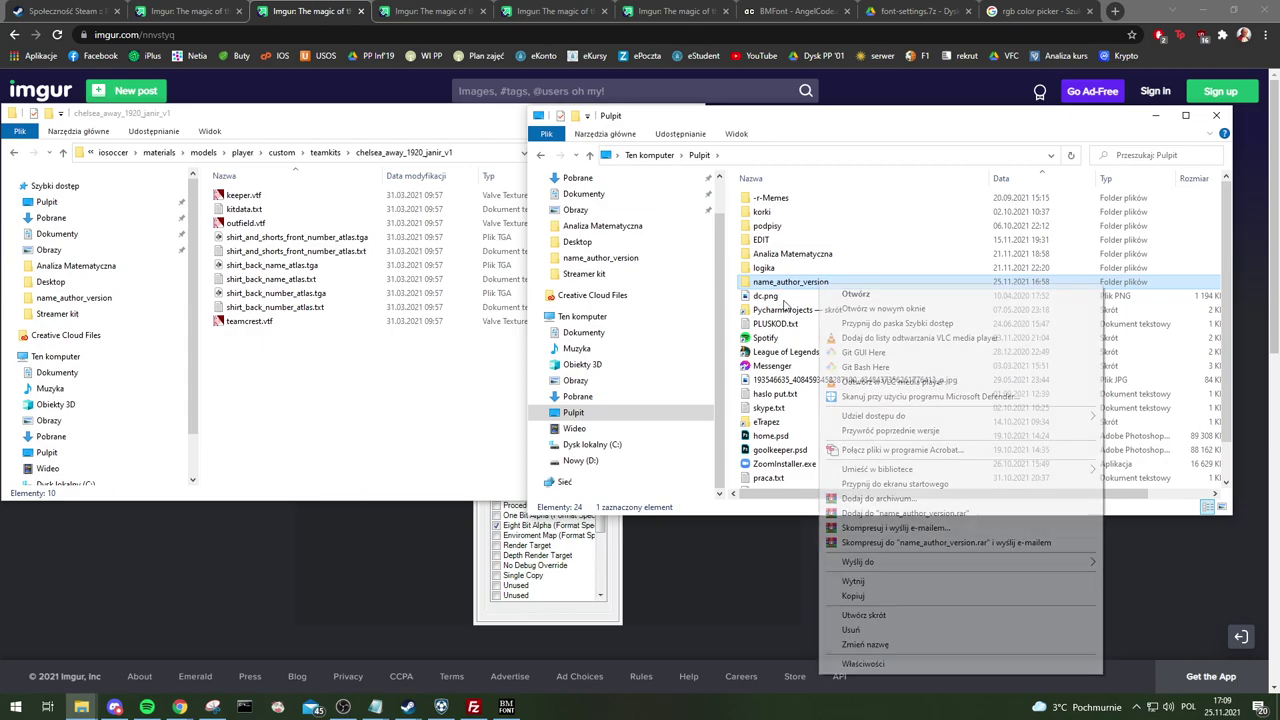
{"action": "left_click", "coordinate": [930, 514]}
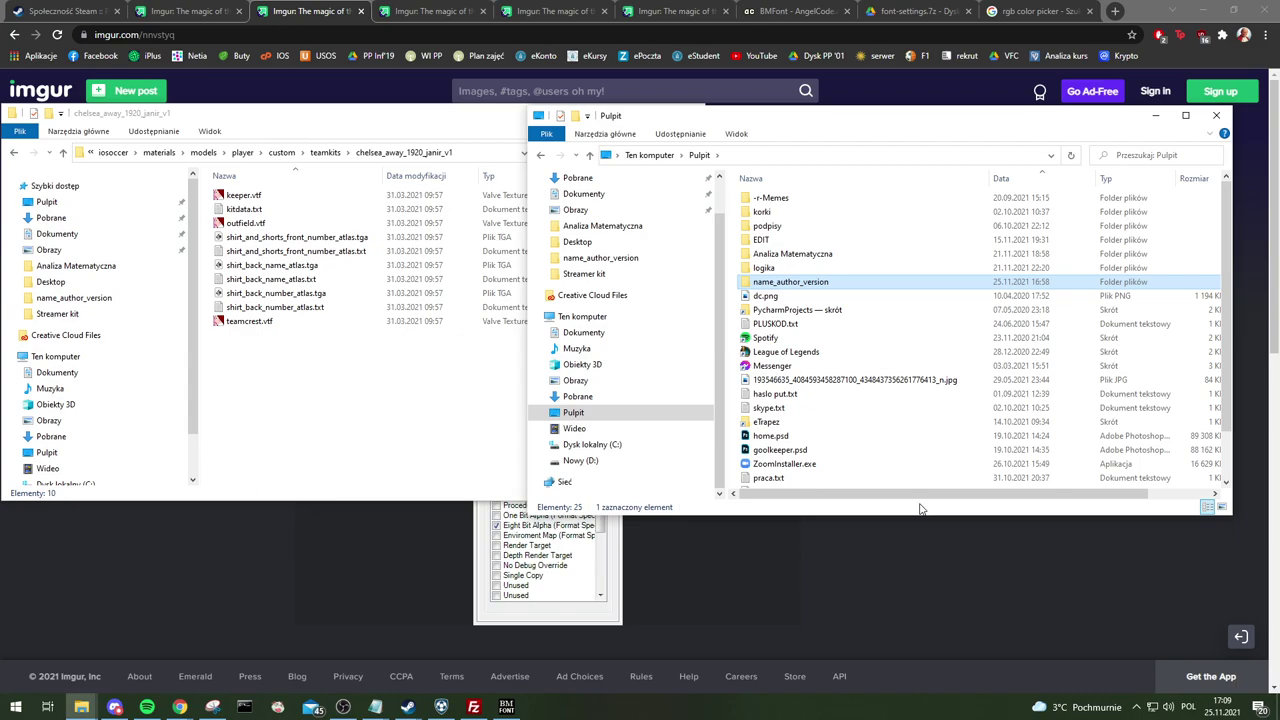
{"action": "left_click", "coordinate": [1119, 11]}
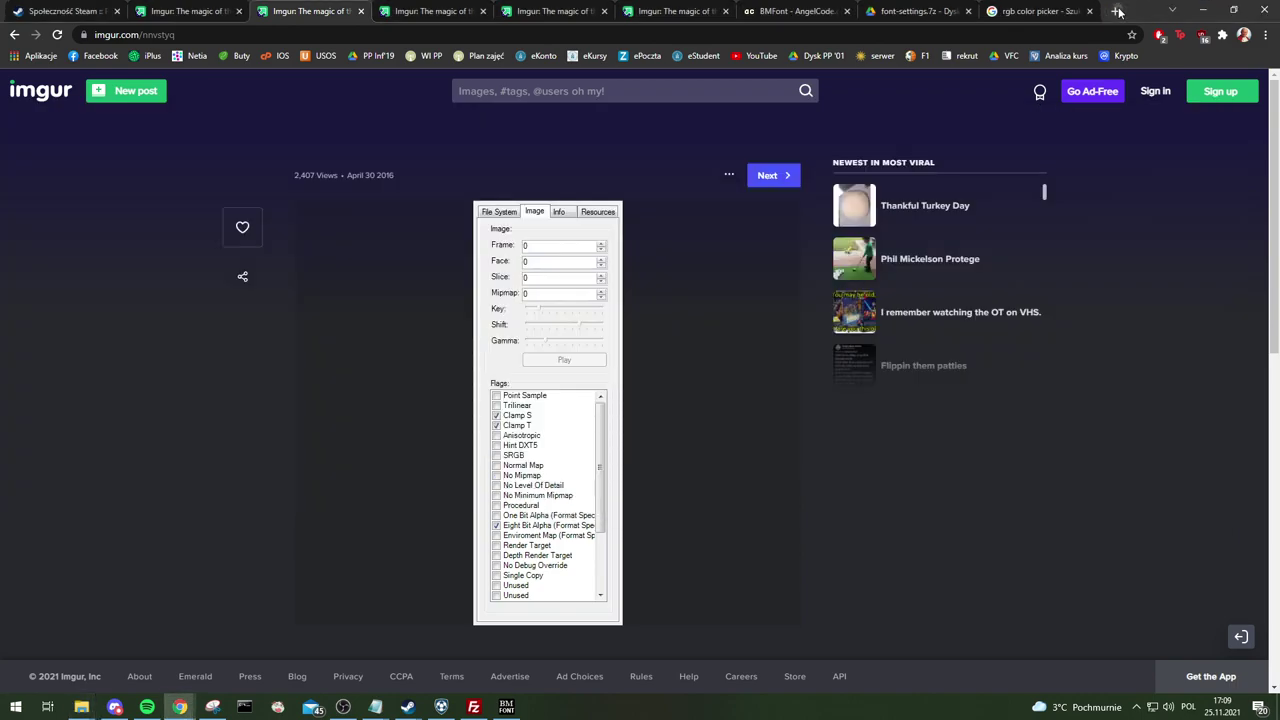
- Load iosoccer-community.com and try reaching its fileupload address directly
{"action": "type", "text": "iosoccer.com"}
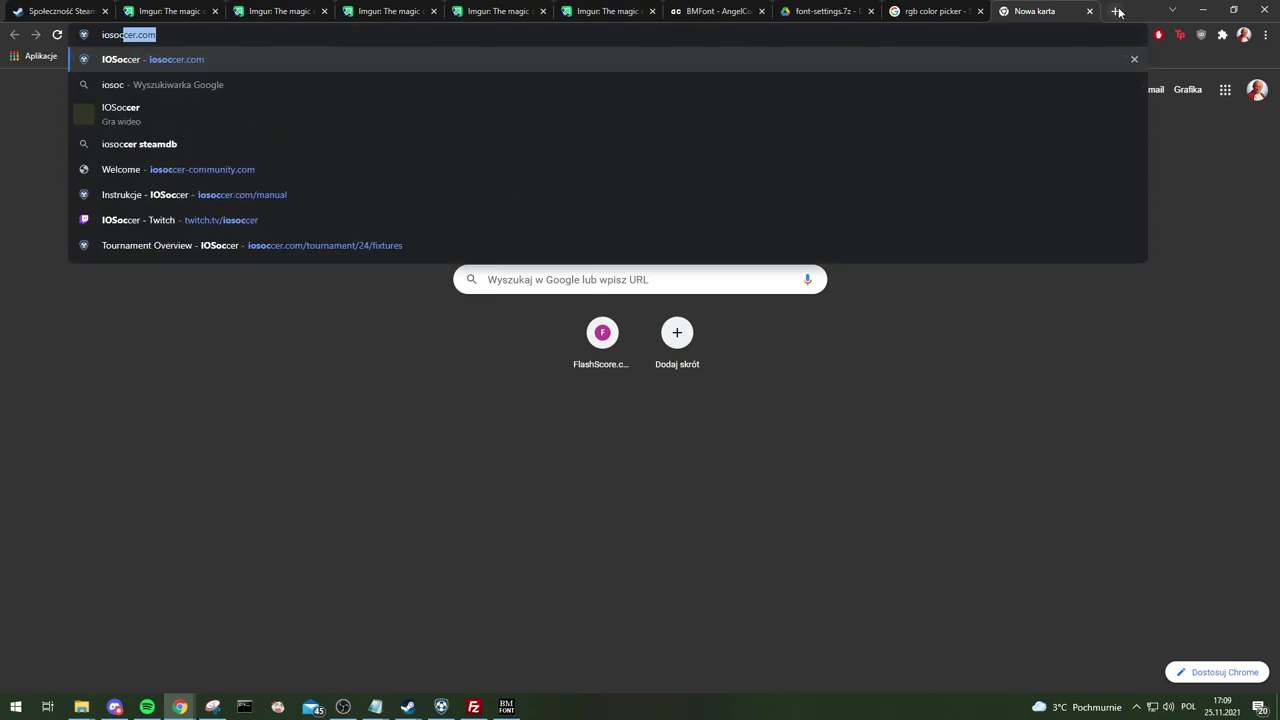
{"action": "key", "text": "Down"}
{"action": "key", "text": "Down"}
{"action": "key", "text": "Down"}
{"action": "key", "text": "Down"}
{"action": "key", "text": "Return"}
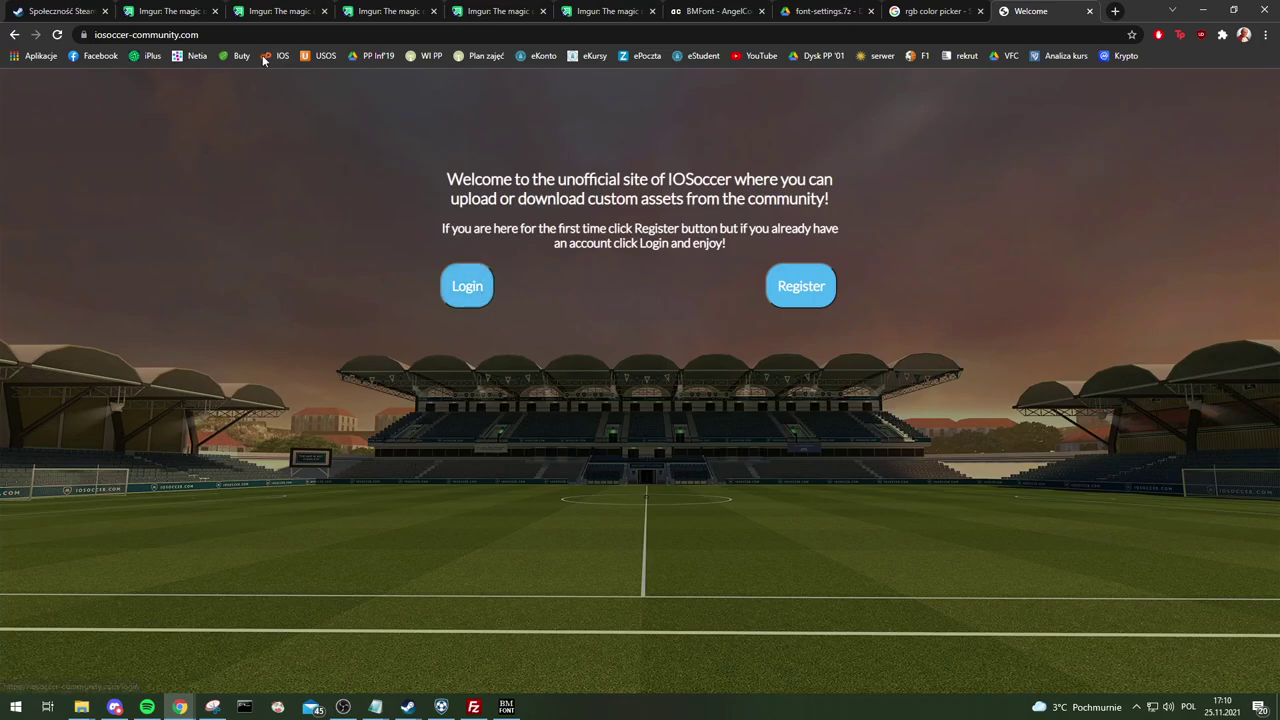
{"action": "left_click", "coordinate": [260, 34]}
{"action": "type", "text": "file"}
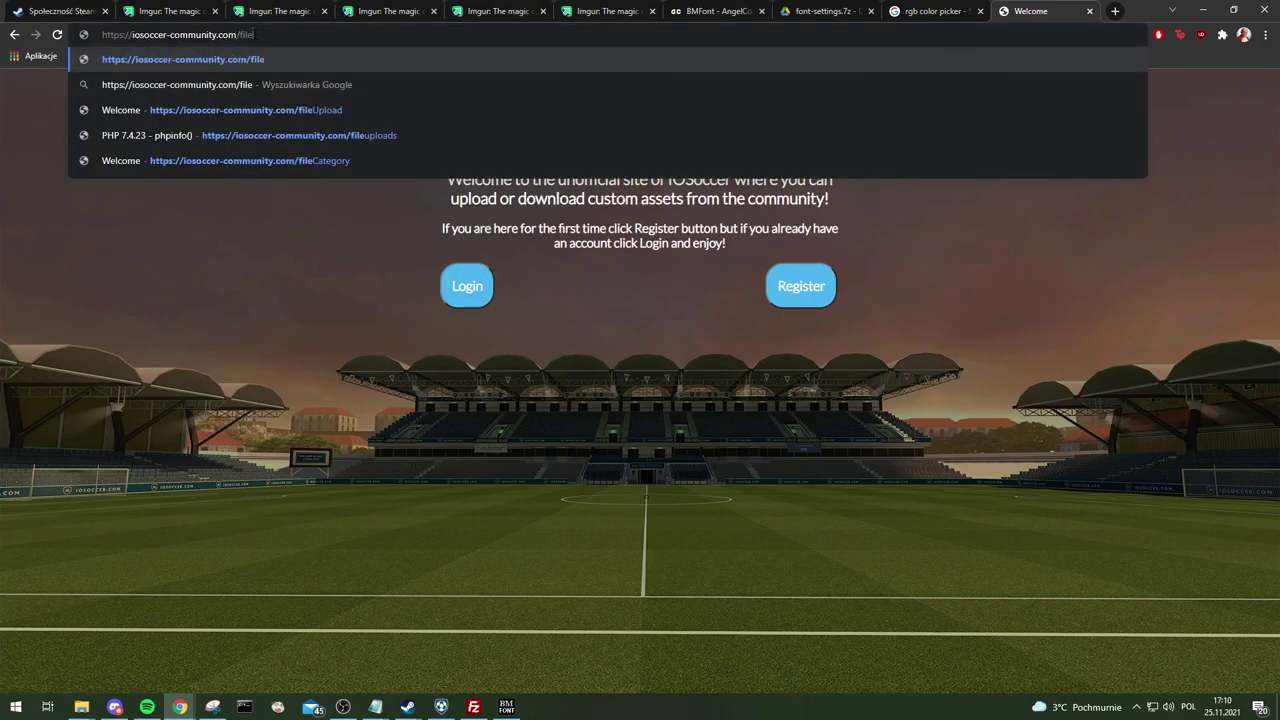
{"action": "type", "text": "u"}
{"action": "key", "text": "Down"}
{"action": "key", "text": "Down"}
{"action": "key", "text": "Return"}
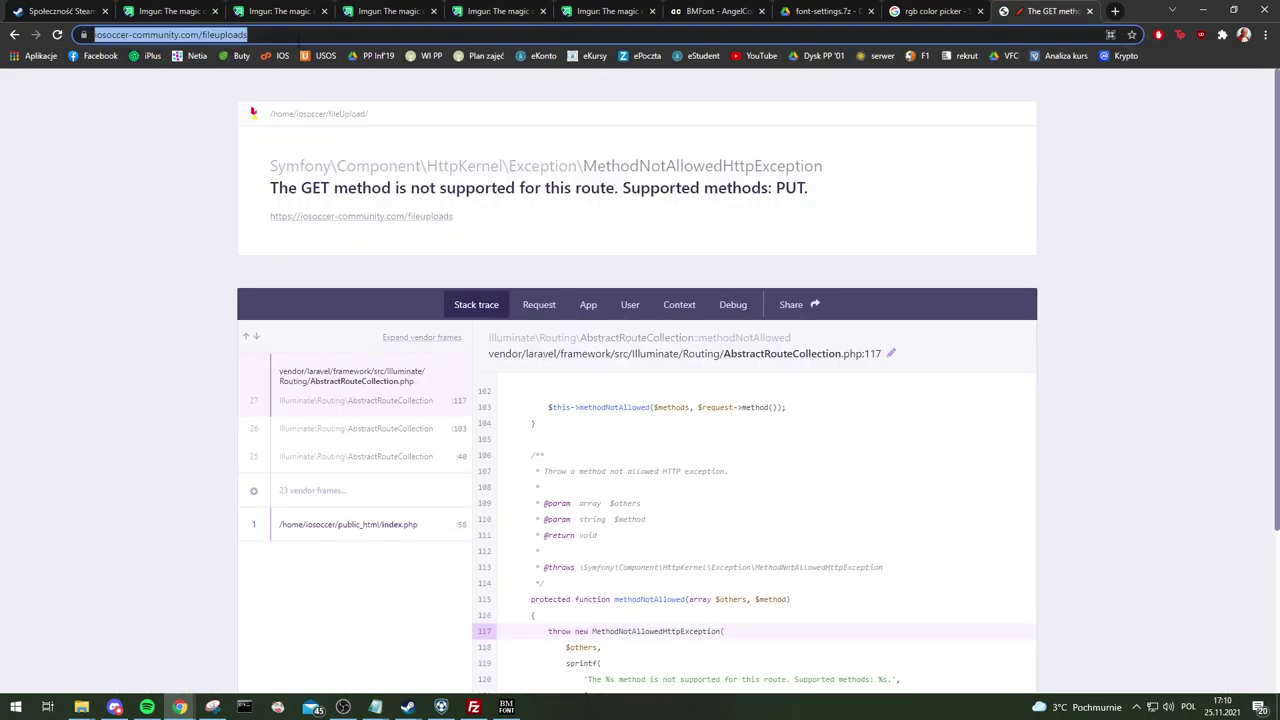
{"action": "left_click", "coordinate": [298, 34]}
{"action": "key", "text": "BackSpace"}
{"action": "key", "text": "Return"}
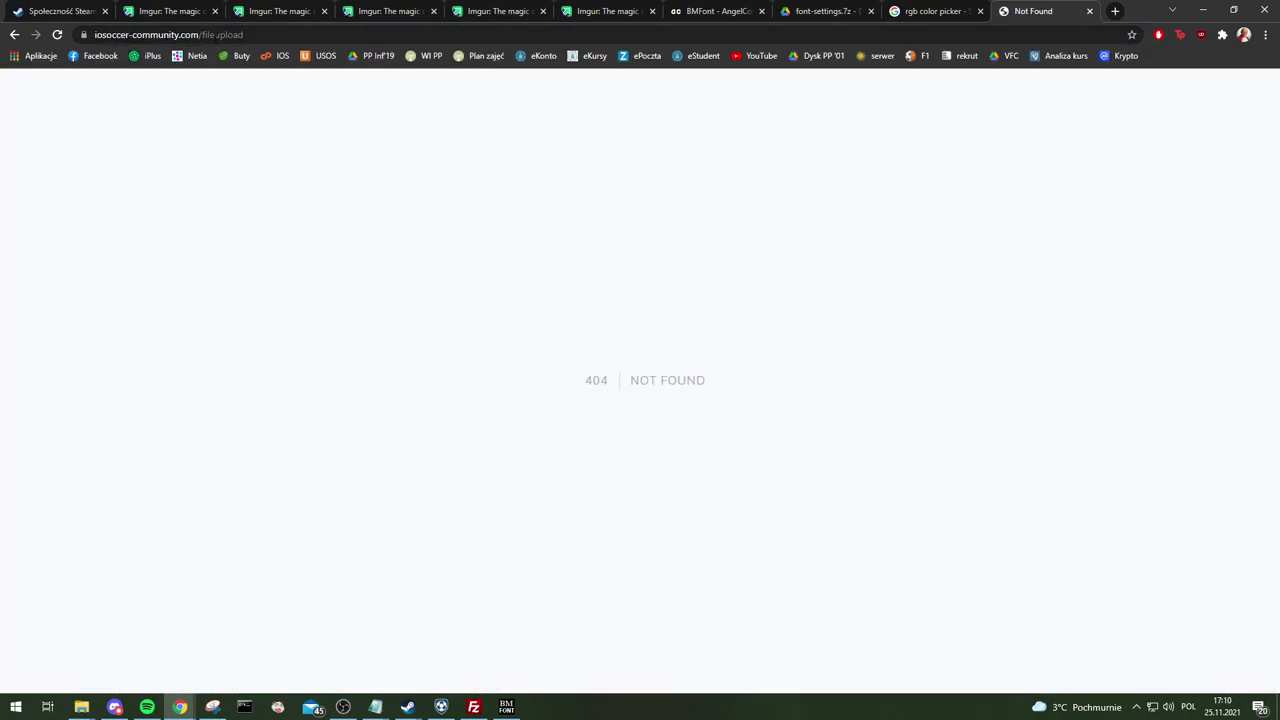
{"action": "left_click", "coordinate": [14, 36]}
{"action": "left_click", "coordinate": [14, 36]}
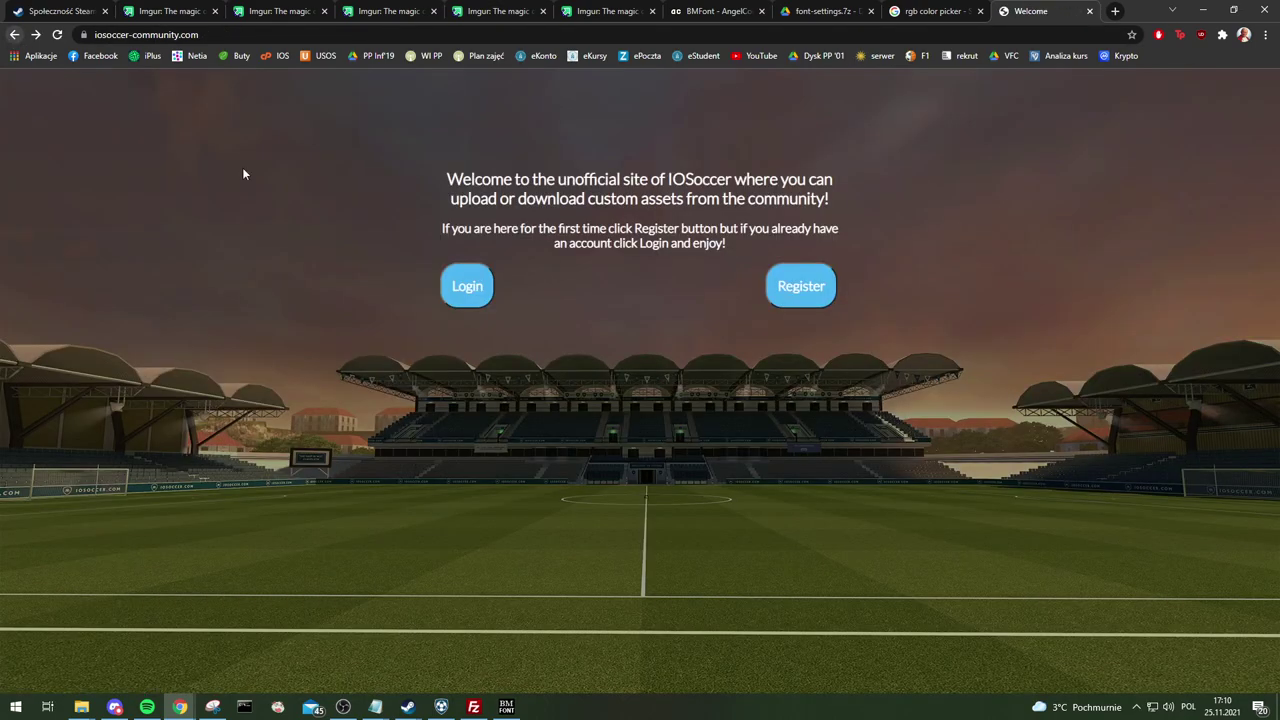
- Sign in, open the upload and download files page, and browse the shared files
{"action": "left_click", "coordinate": [456, 290]}
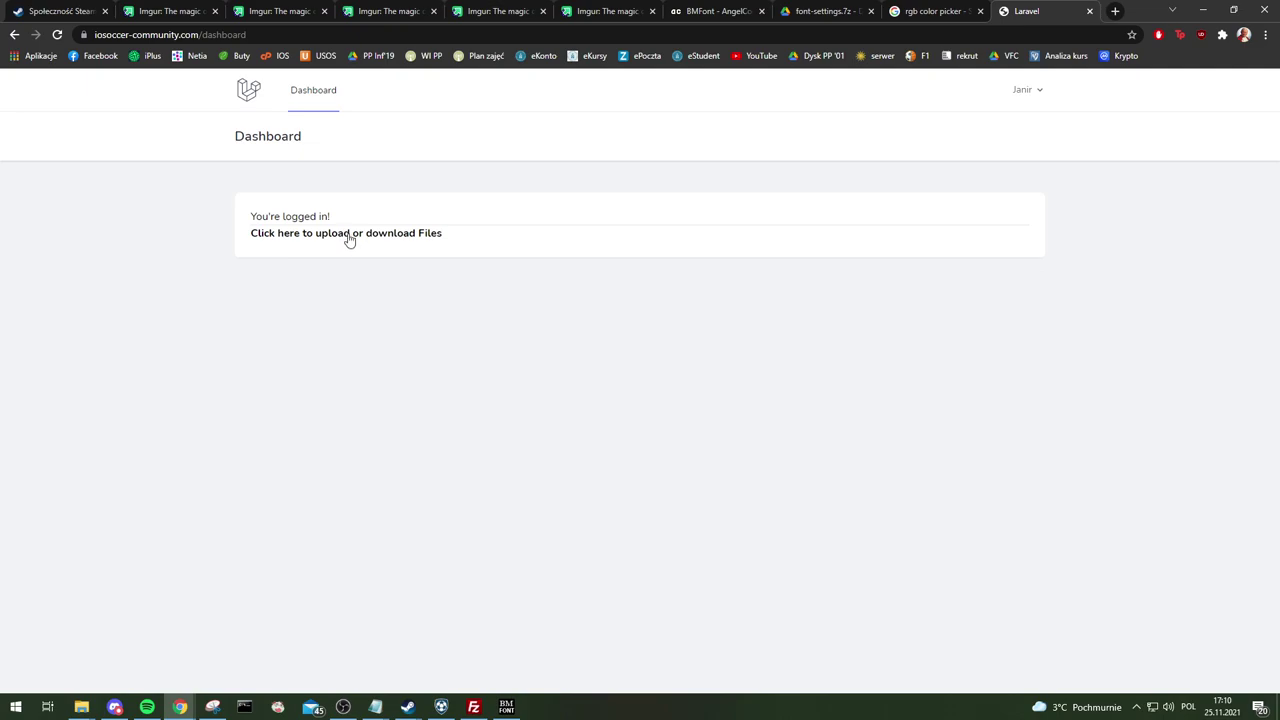
{"action": "left_click", "coordinate": [348, 236]}
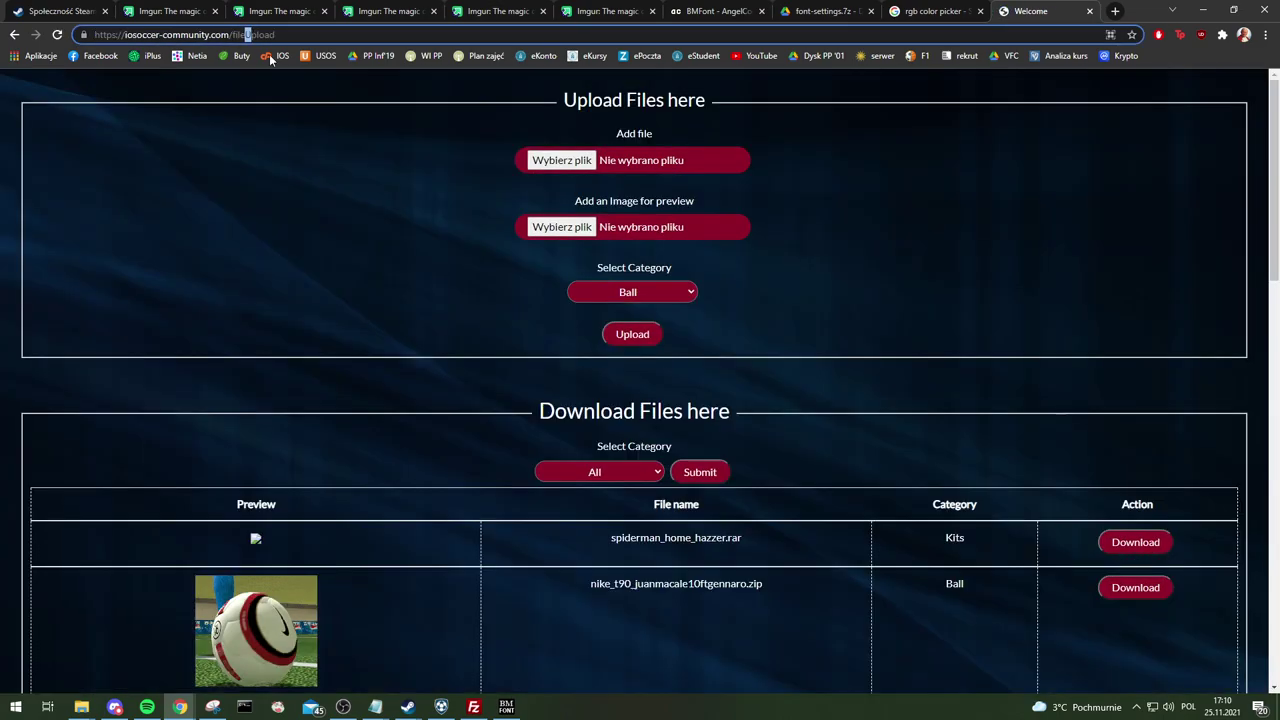
{"action": "scroll", "coordinate": [298, 262], "scroll_direction": "down", "scroll_amount": 12}
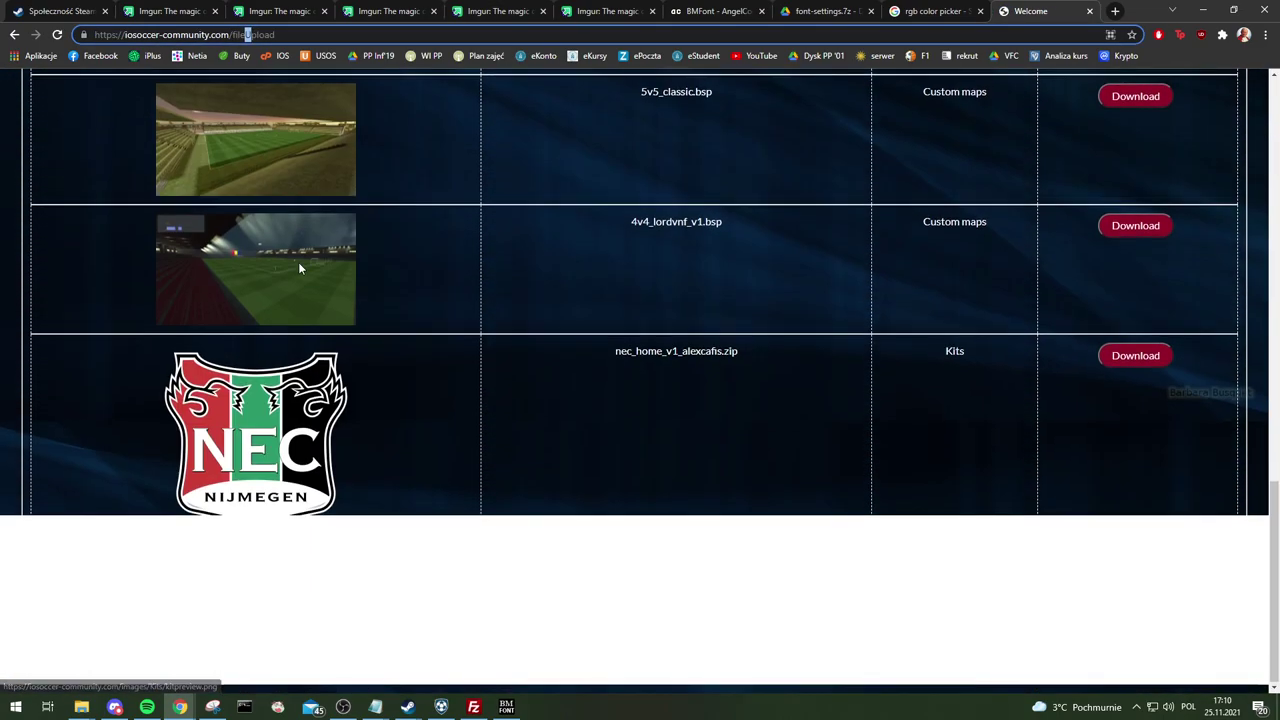
{"action": "scroll", "coordinate": [591, 337], "scroll_direction": "up", "scroll_amount": 4}
{"action": "scroll", "coordinate": [591, 337], "scroll_direction": "up", "scroll_amount": 15}
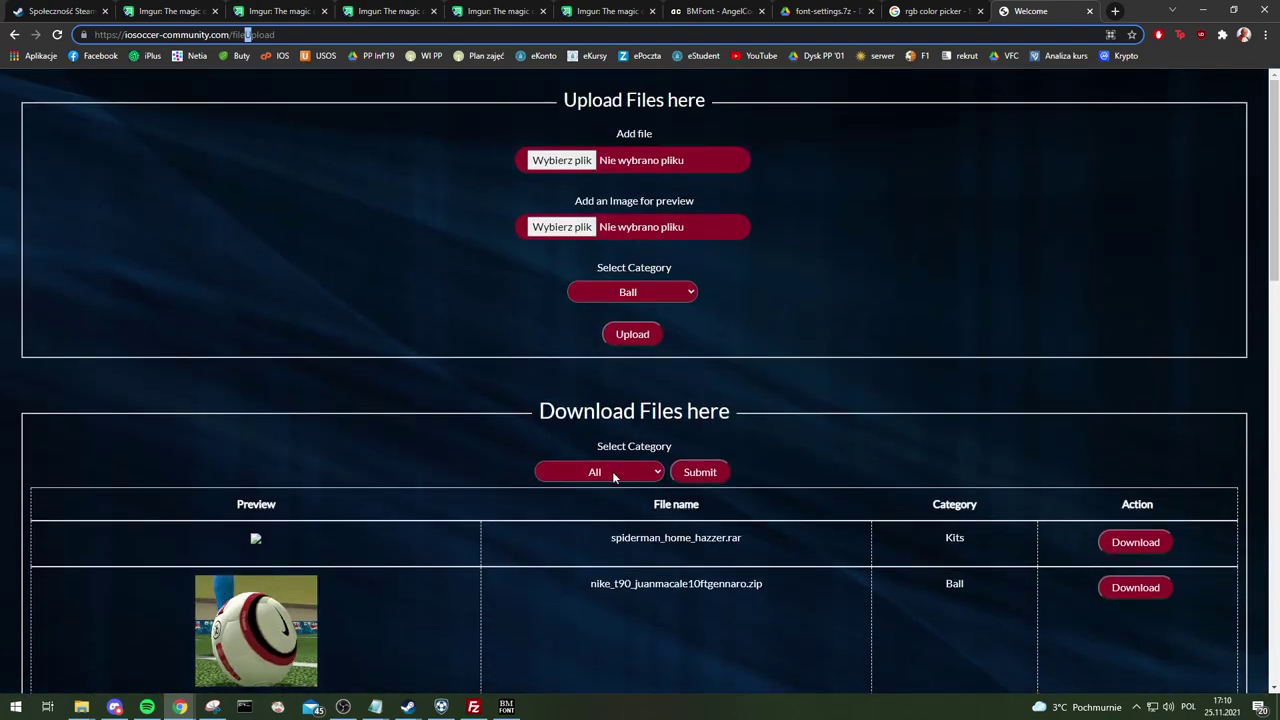
{"action": "left_click", "coordinate": [612, 471]}
{"action": "left_click", "coordinate": [606, 490]}
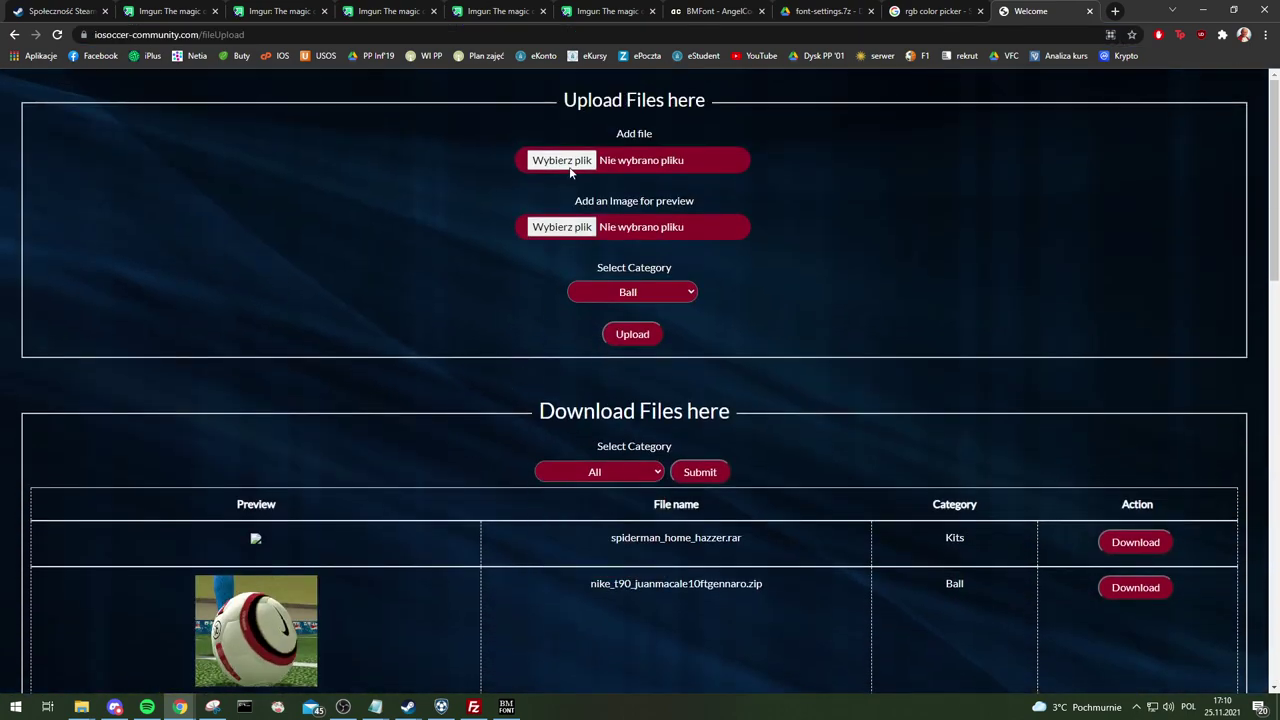
- Attach name_author_version.rar from the Desktop, skipping the preview image
{"action": "left_click", "coordinate": [575, 160]}
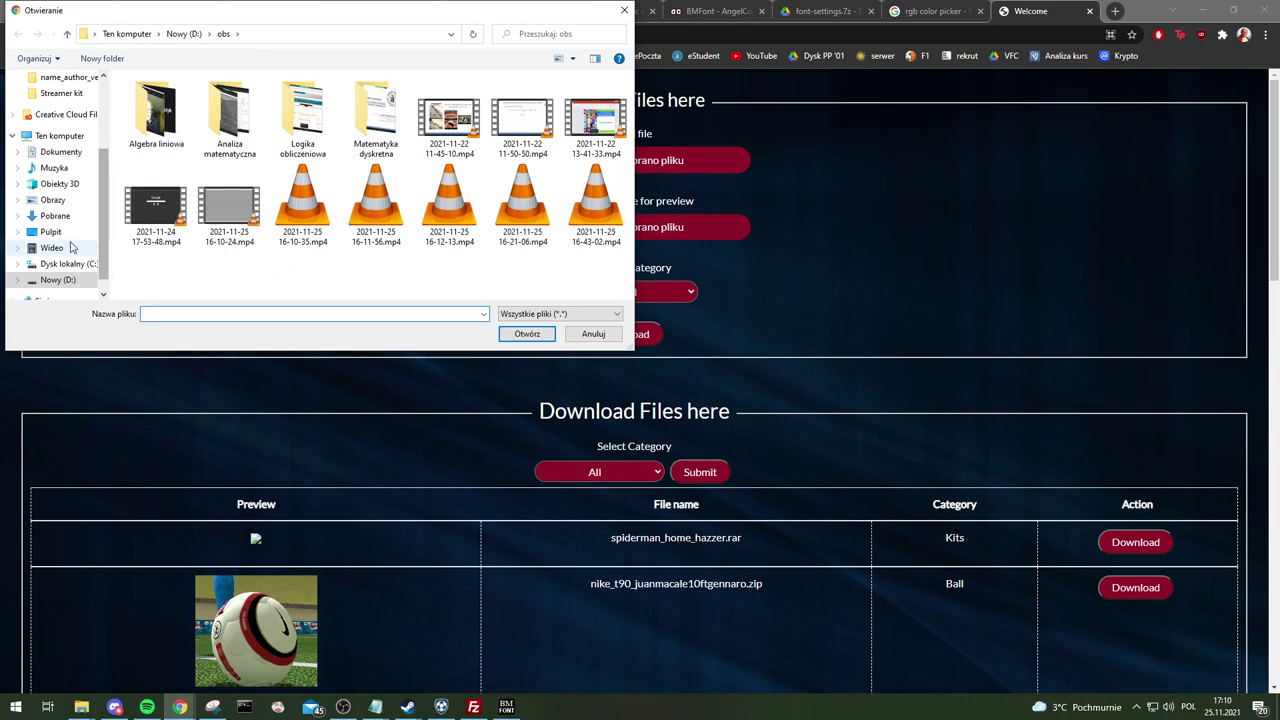
{"action": "left_click", "coordinate": [68, 232]}
{"action": "left_click", "coordinate": [155, 232]}
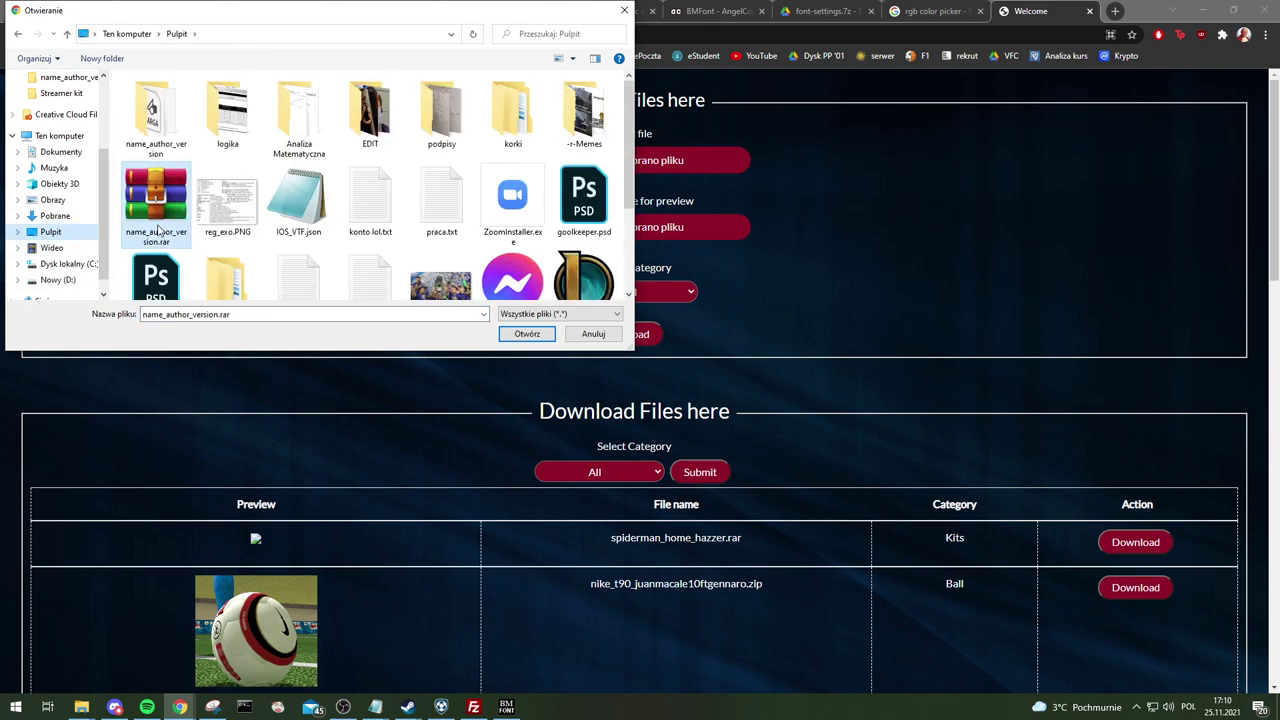
{"action": "left_click", "coordinate": [528, 334]}
{"action": "left_click", "coordinate": [577, 234]}
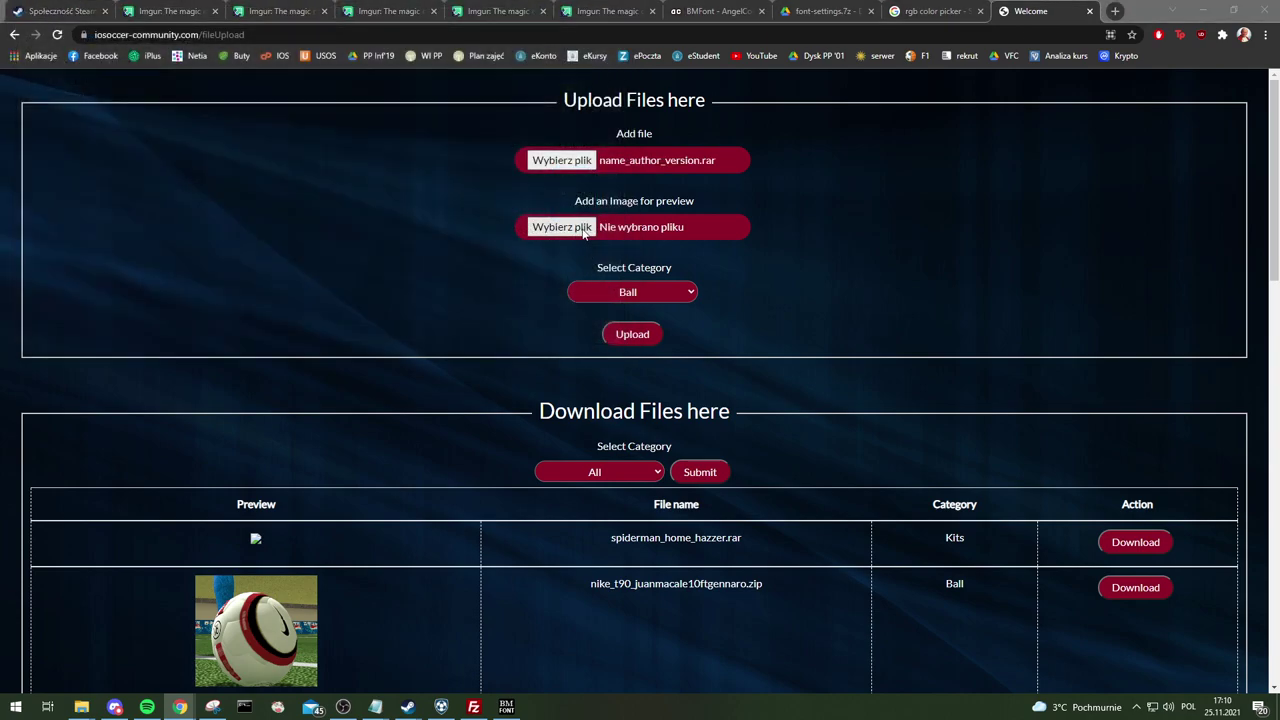
{"action": "scroll", "coordinate": [399, 251], "scroll_direction": "down", "scroll_amount": 1}
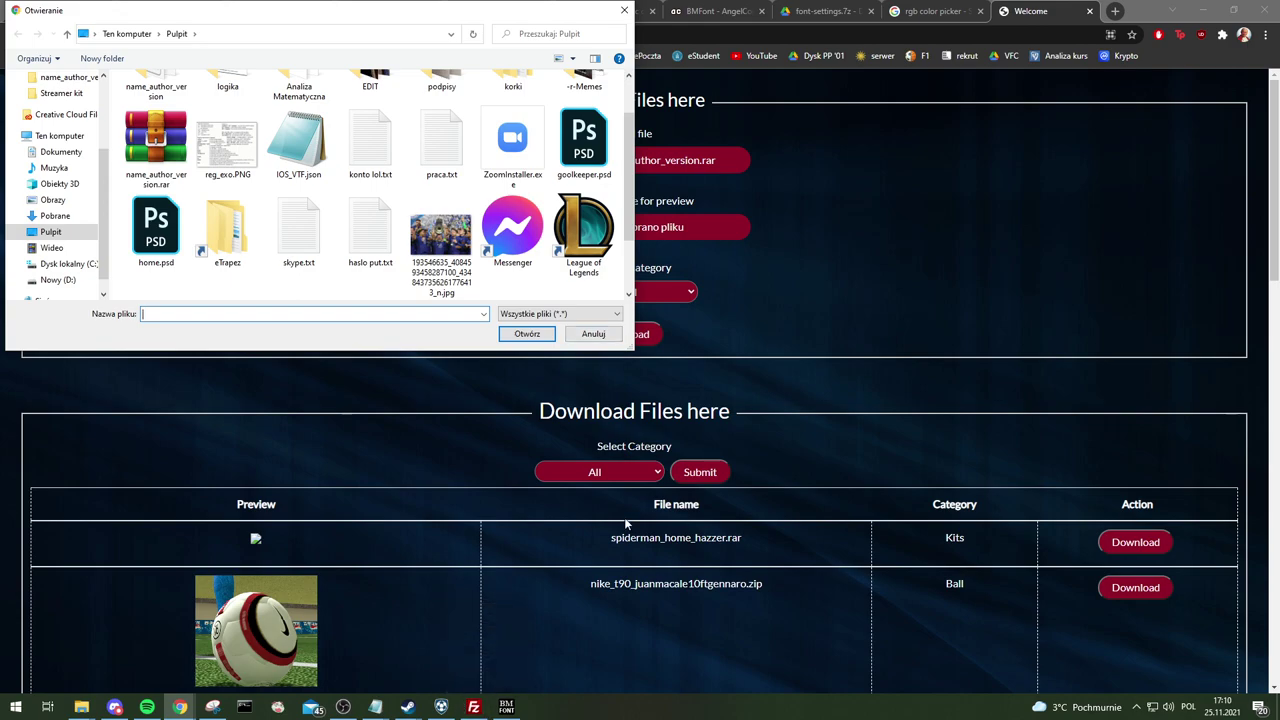
{"action": "left_click", "coordinate": [603, 333]}
- Set the category to Kits, submit the upload, and return from the error page
{"action": "left_click", "coordinate": [630, 292]}
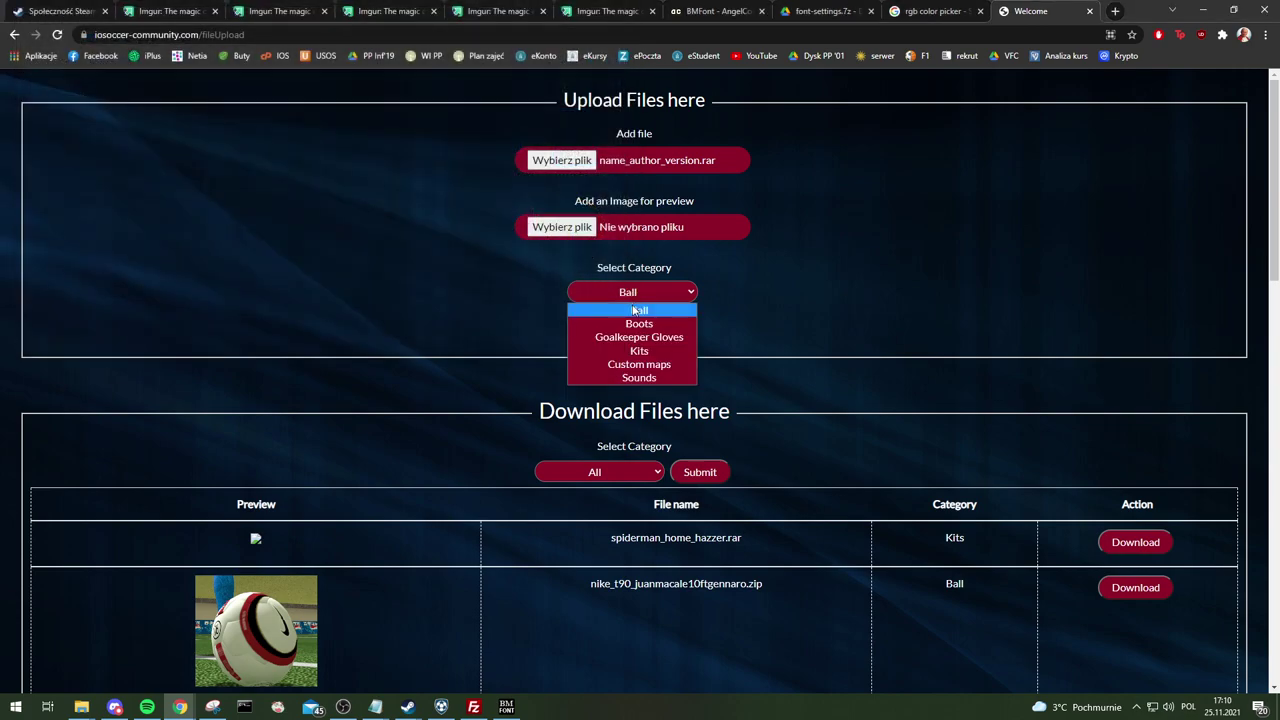
{"action": "left_click", "coordinate": [659, 353]}
{"action": "left_click", "coordinate": [641, 336]}
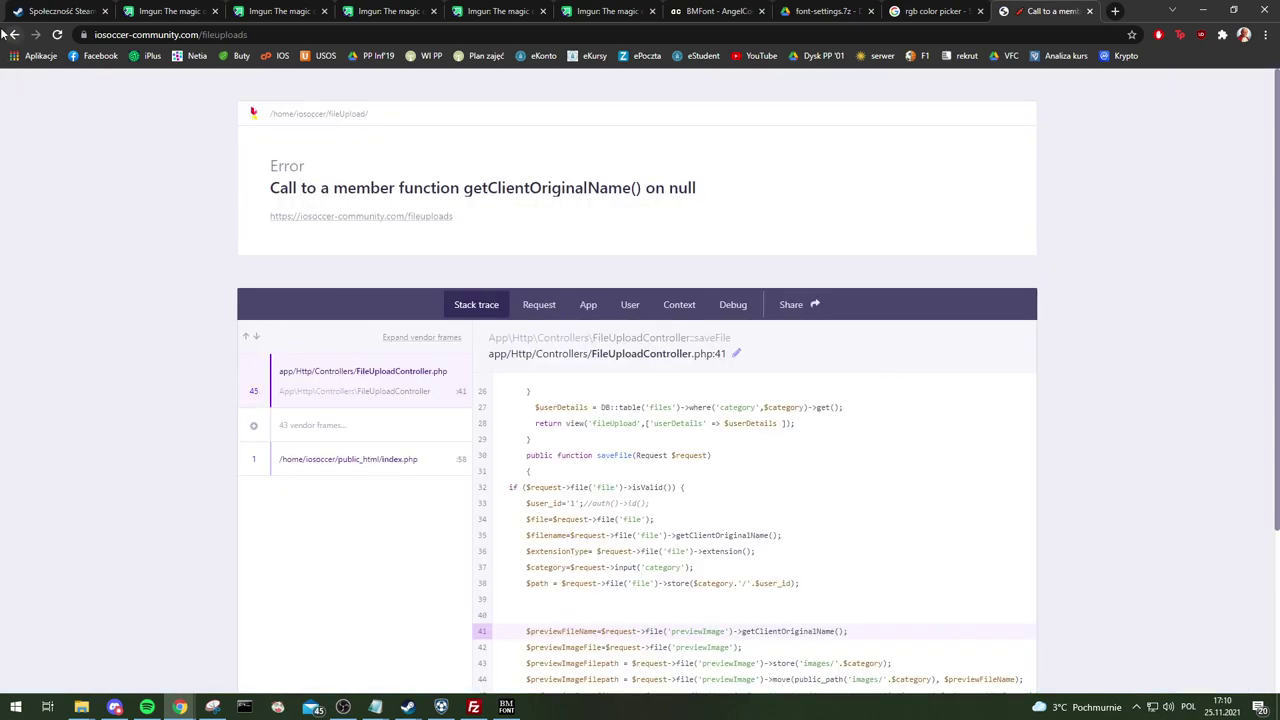
{"action": "left_click", "coordinate": [13, 35]}
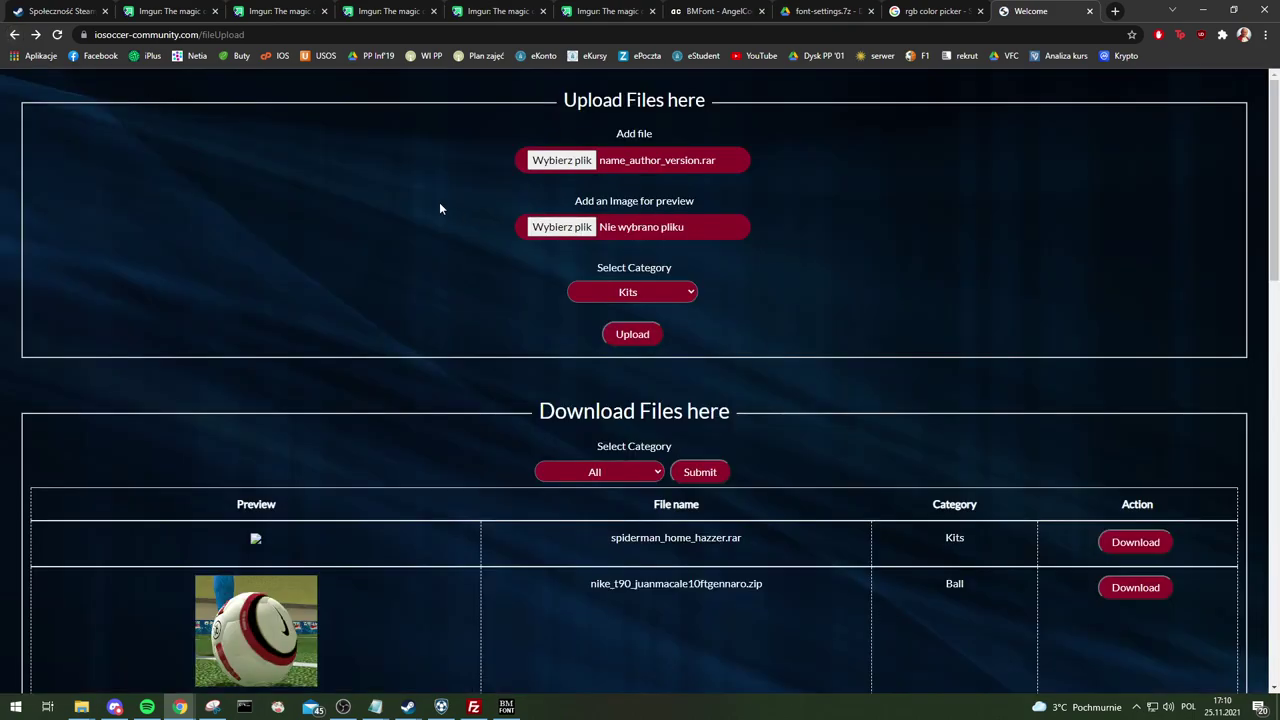
{"action": "left_click_drag", "start_coordinate": [577, 204], "coordinate": [753, 204]}
{"action": "left_click", "coordinate": [753, 204]}
- Open the full man_utd_home_2122_alex kit preview image from the shared files list
{"action": "scroll", "coordinate": [757, 217], "scroll_direction": "down", "scroll_amount": 15}
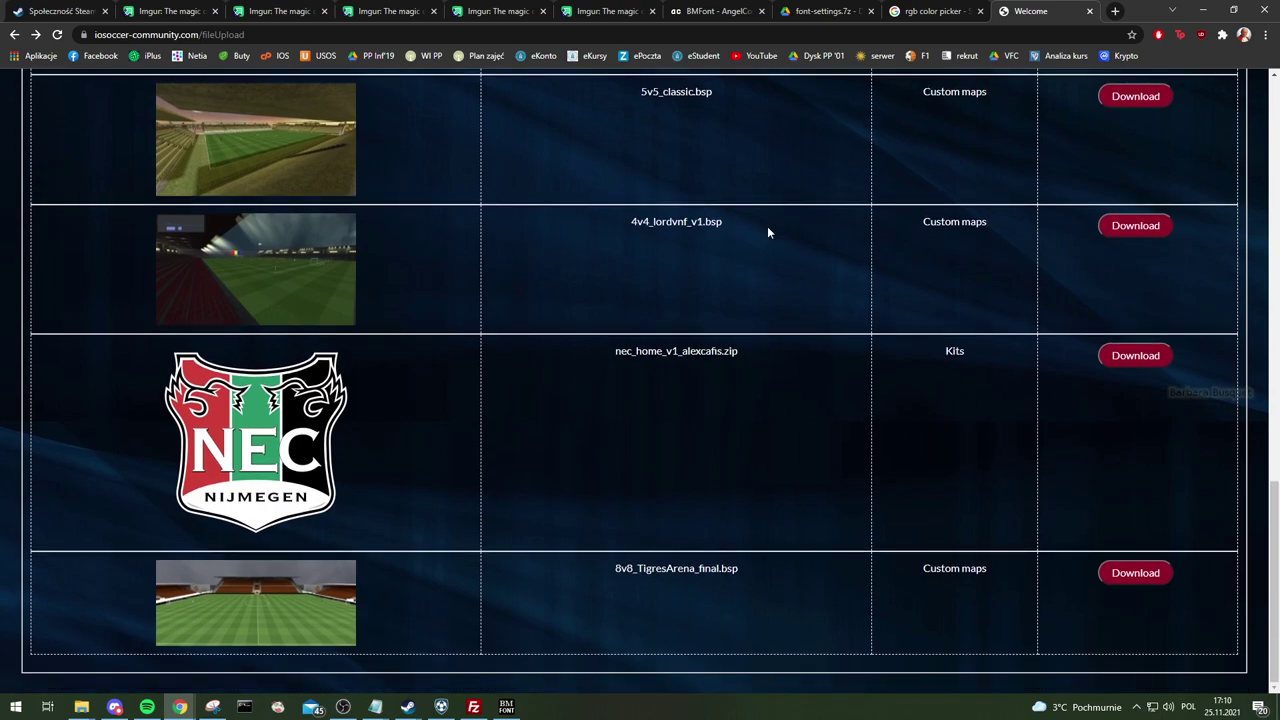
{"action": "scroll", "coordinate": [768, 232], "scroll_direction": "up", "scroll_amount": 12}
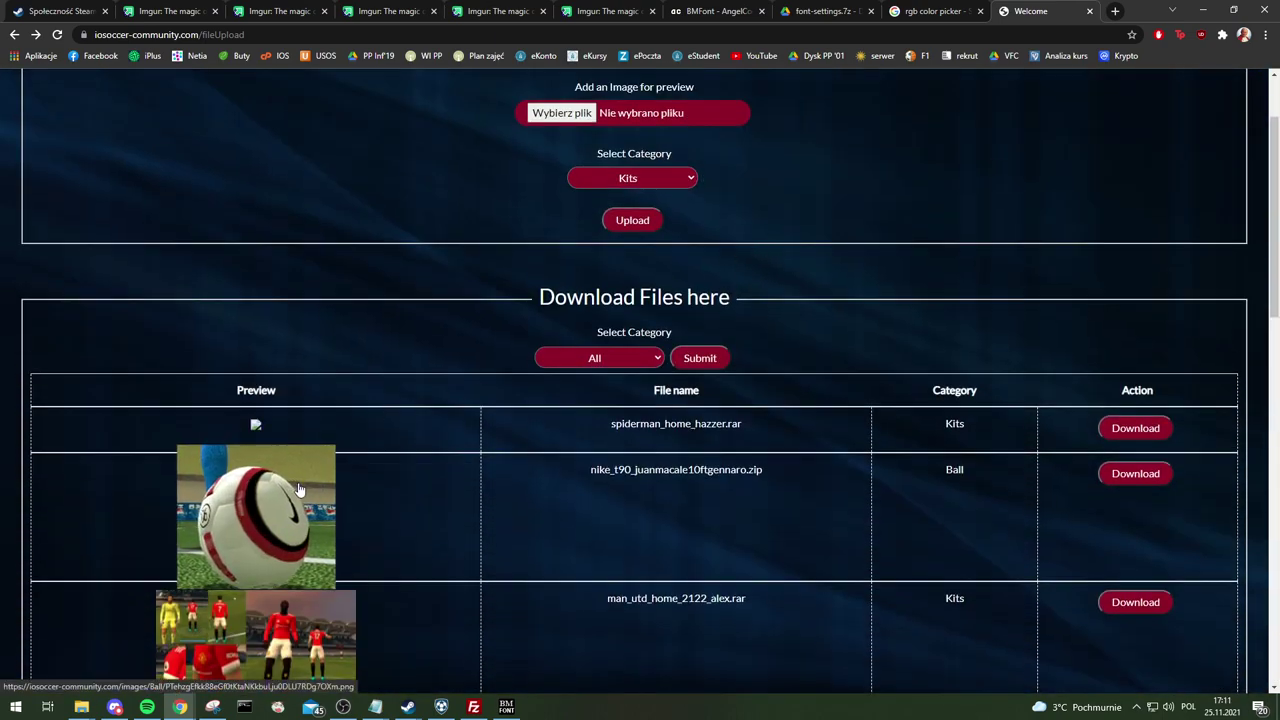
{"action": "scroll", "coordinate": [270, 460], "scroll_direction": "down", "scroll_amount": 3}
{"action": "scroll", "coordinate": [278, 420], "scroll_direction": "down", "scroll_amount": 3}
{"action": "scroll", "coordinate": [277, 420], "scroll_direction": "up", "scroll_amount": 2}
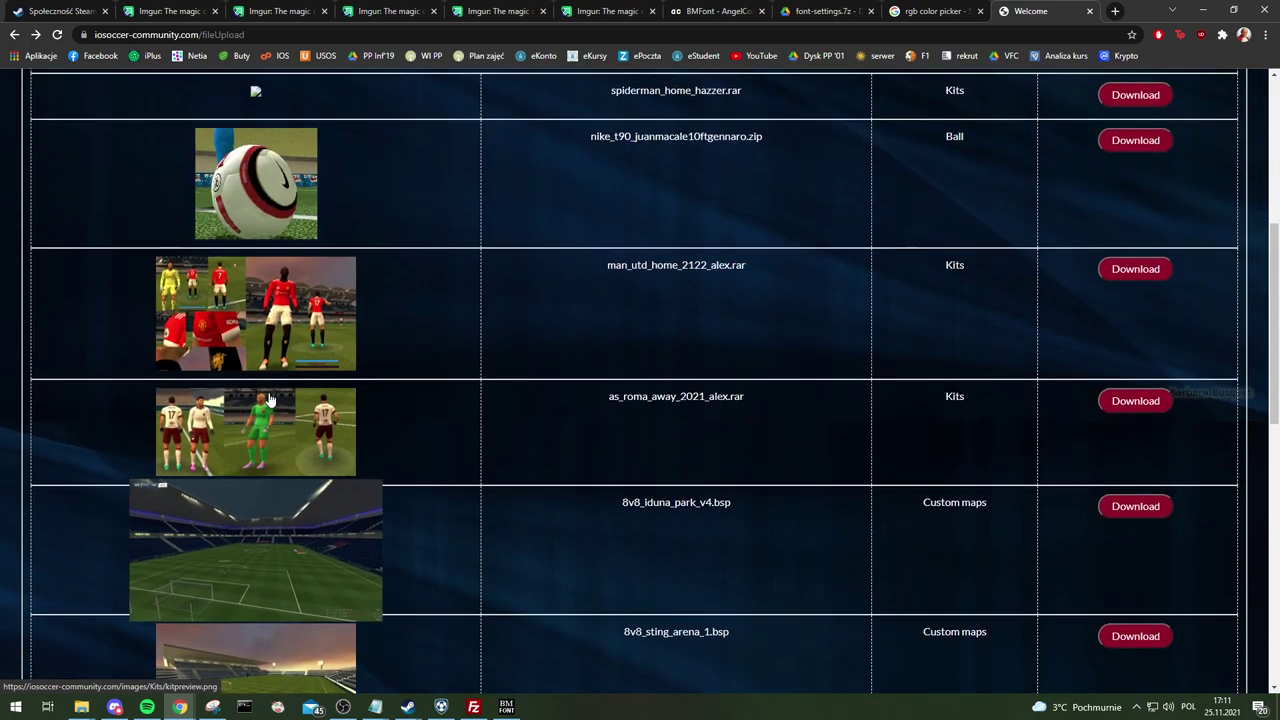
{"action": "left_click_drag", "start_coordinate": [606, 265], "coordinate": [746, 265]}
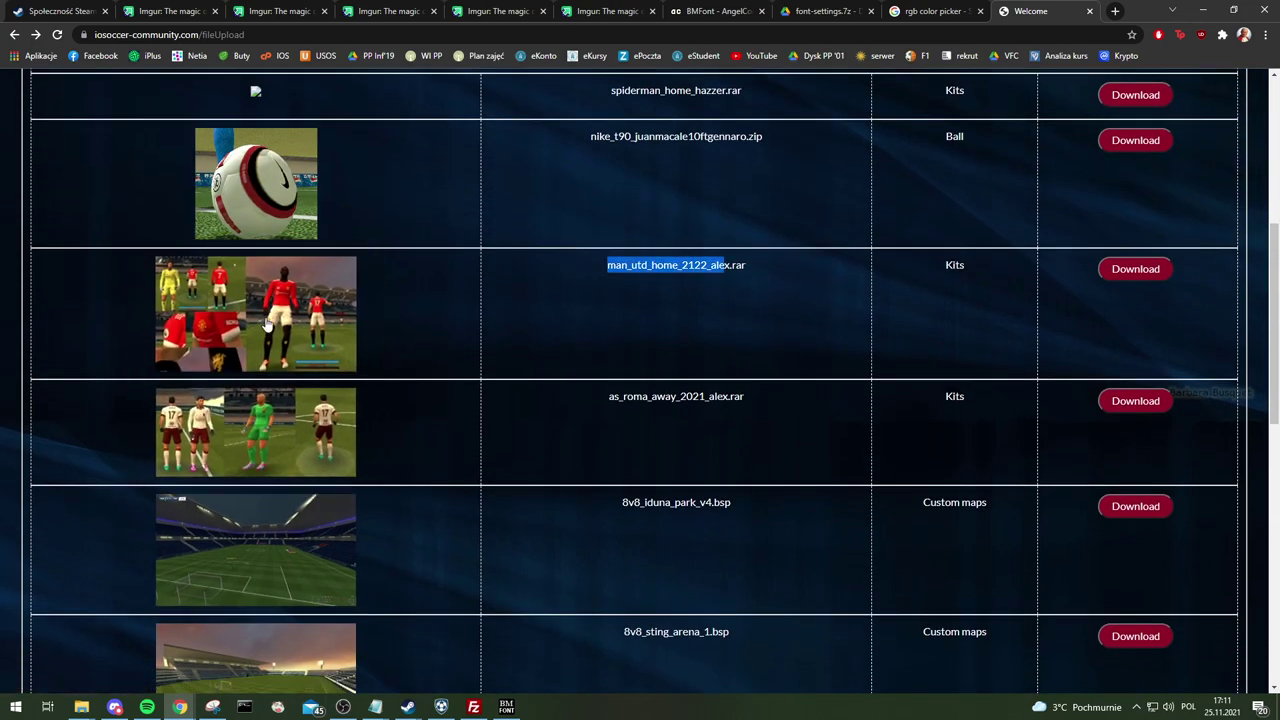
{"action": "left_click", "coordinate": [385, 380]}
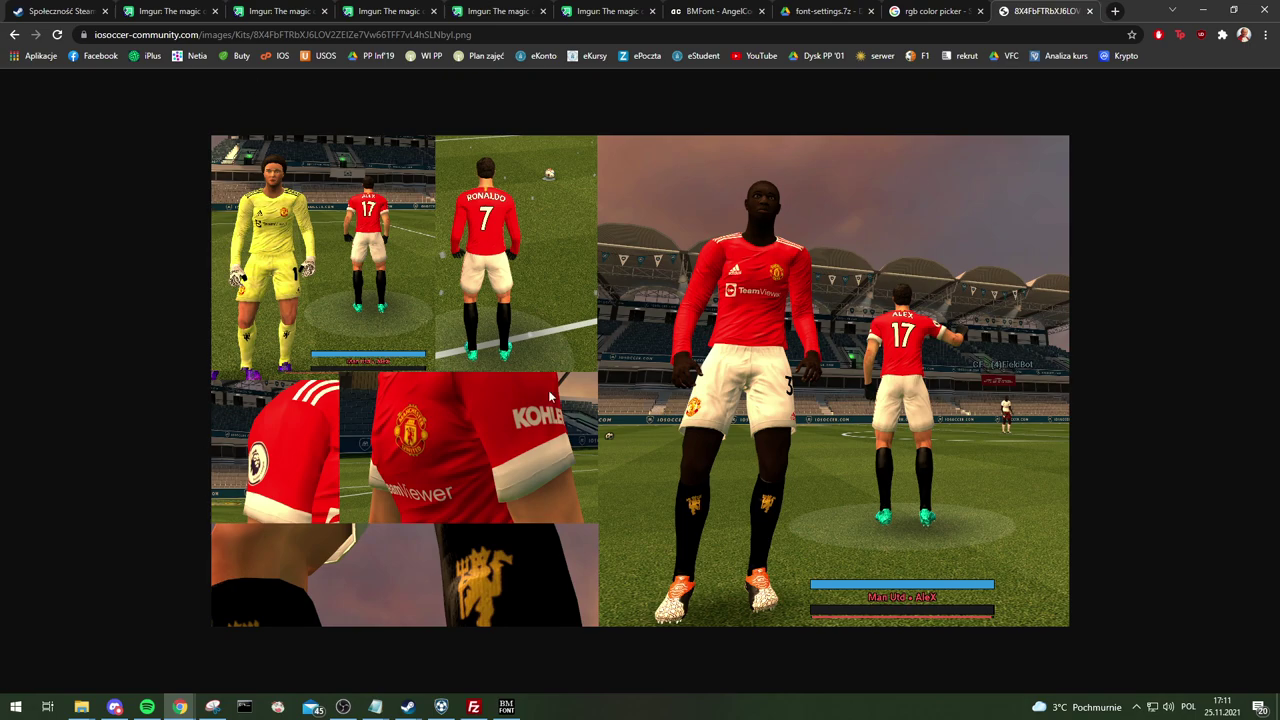
- Return to the shared files and bring up the chelsea_away_1920_janir_v1 folder window
{"action": "left_click", "coordinate": [12, 35]}
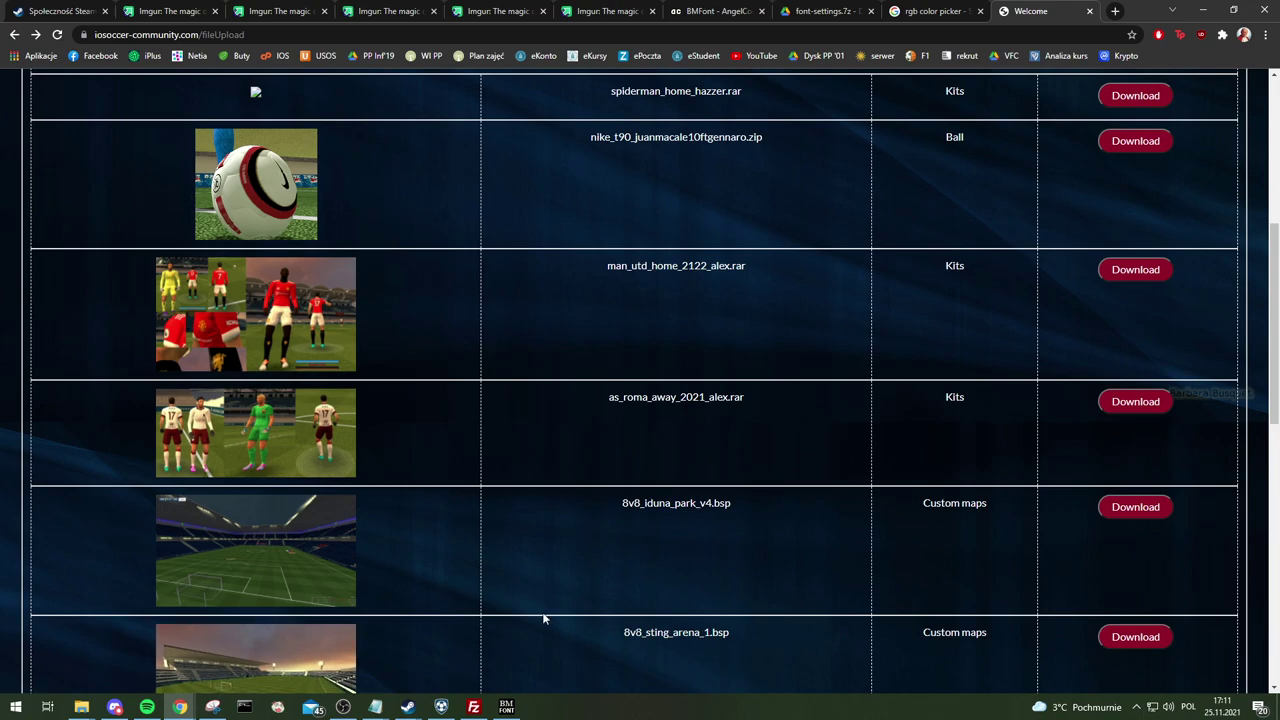
{"action": "mouse_move", "coordinate": [83, 708]}
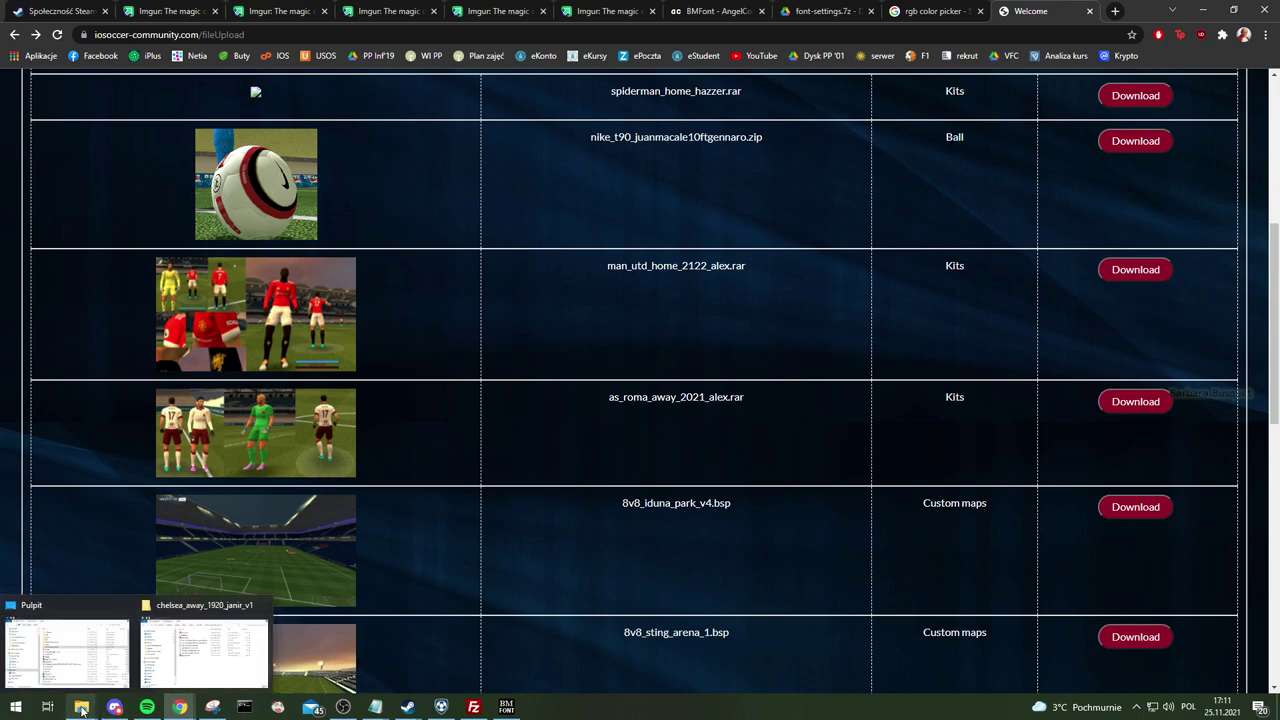
{"action": "left_click", "coordinate": [205, 650]}
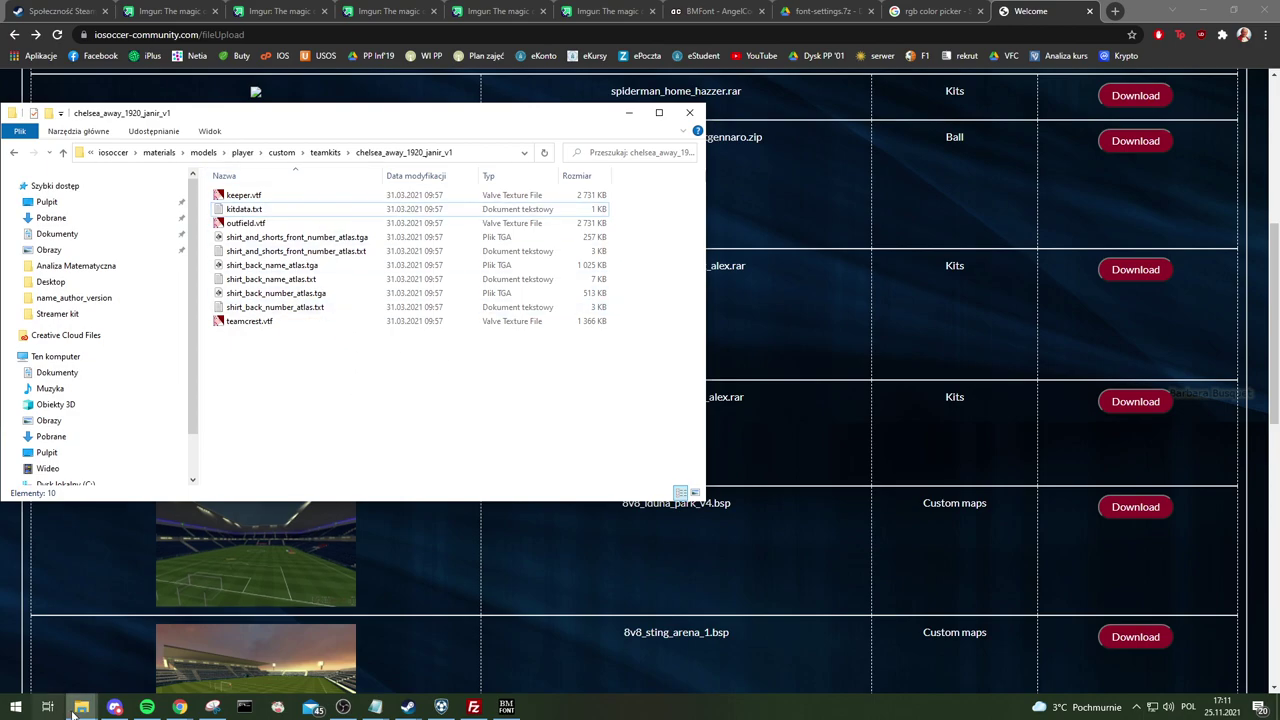
- Hide BMFont and maximize the FileZilla window connected to the game server
{"action": "left_click", "coordinate": [506, 707]}
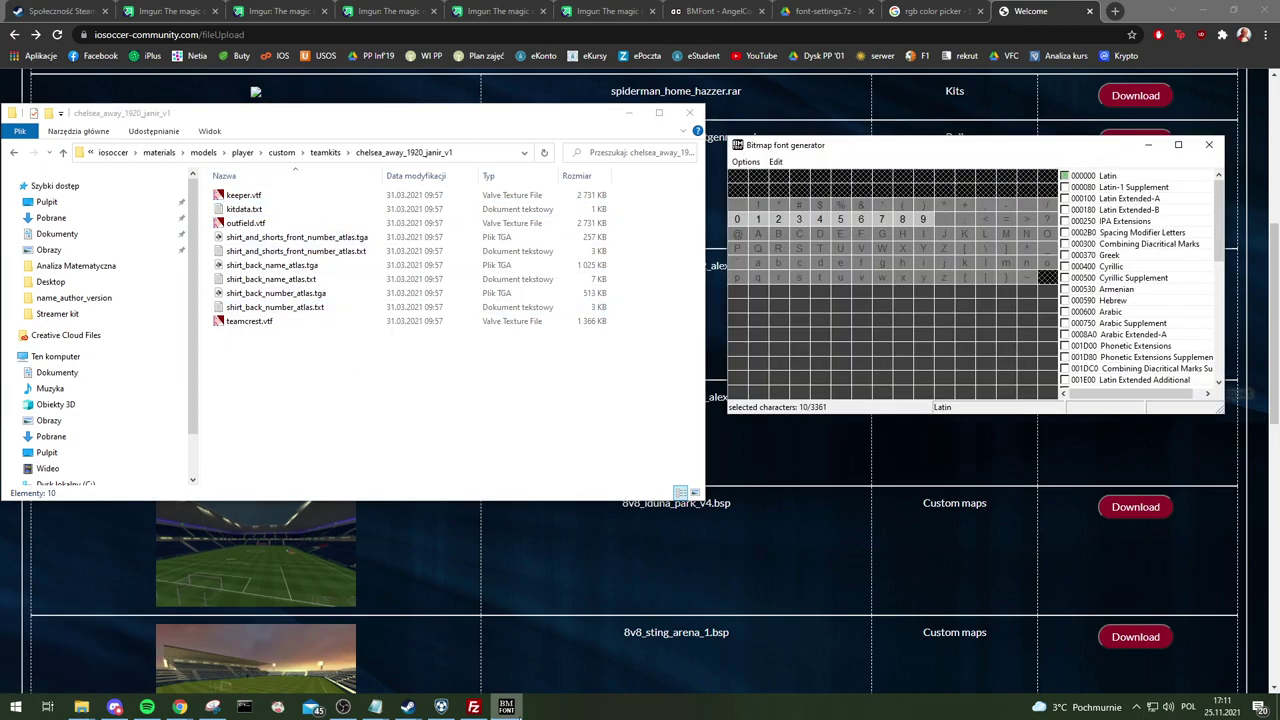
{"action": "left_click", "coordinate": [506, 707]}
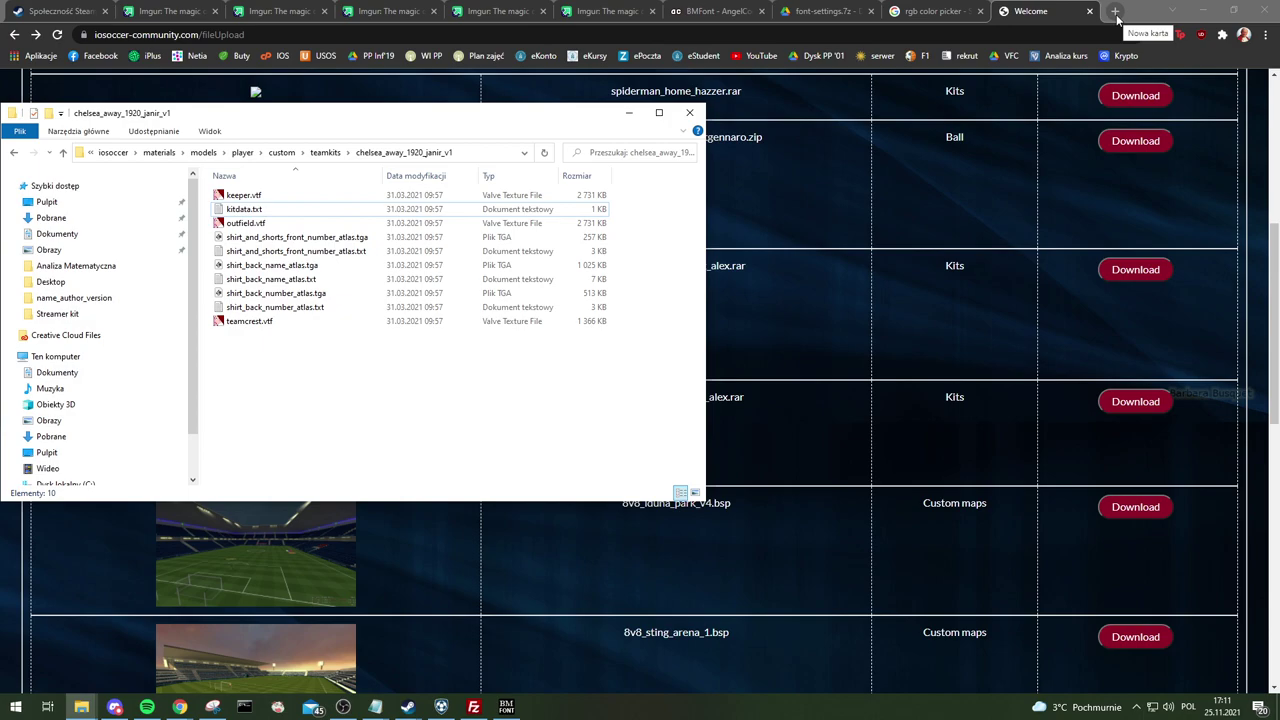
{"action": "key", "text": "alt+Tab"}
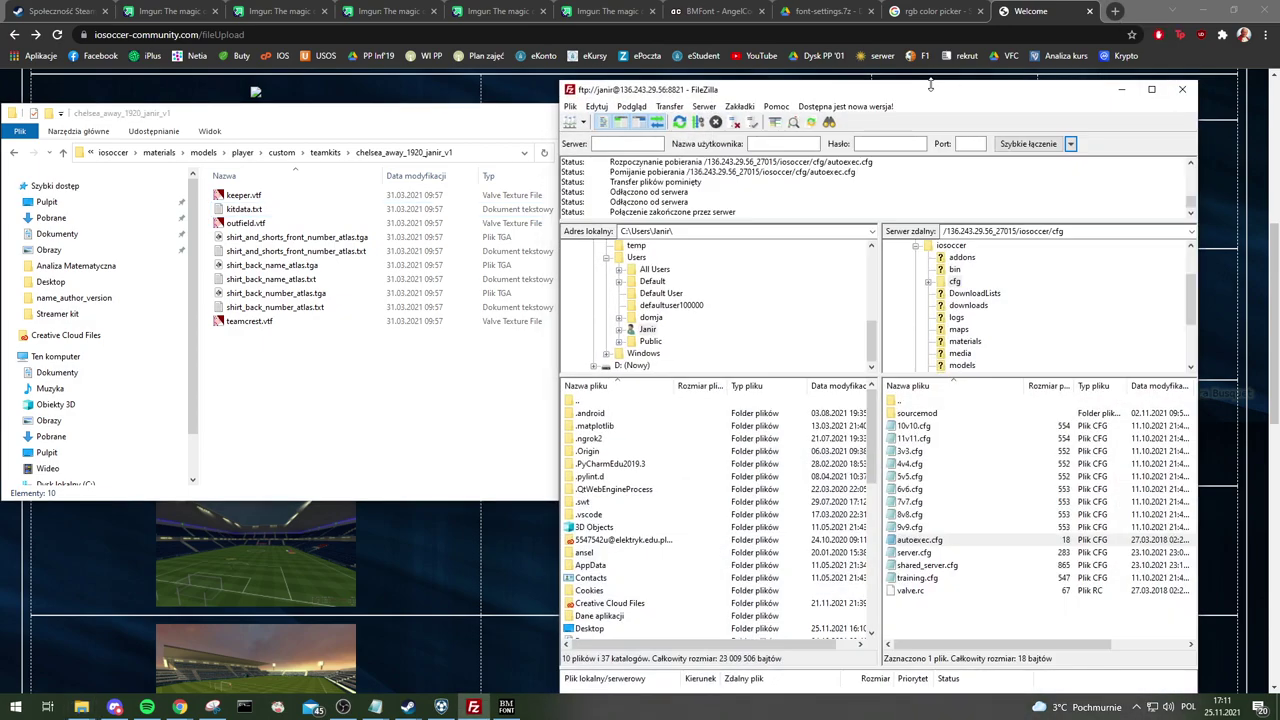
{"action": "double_click", "coordinate": [931, 89]}
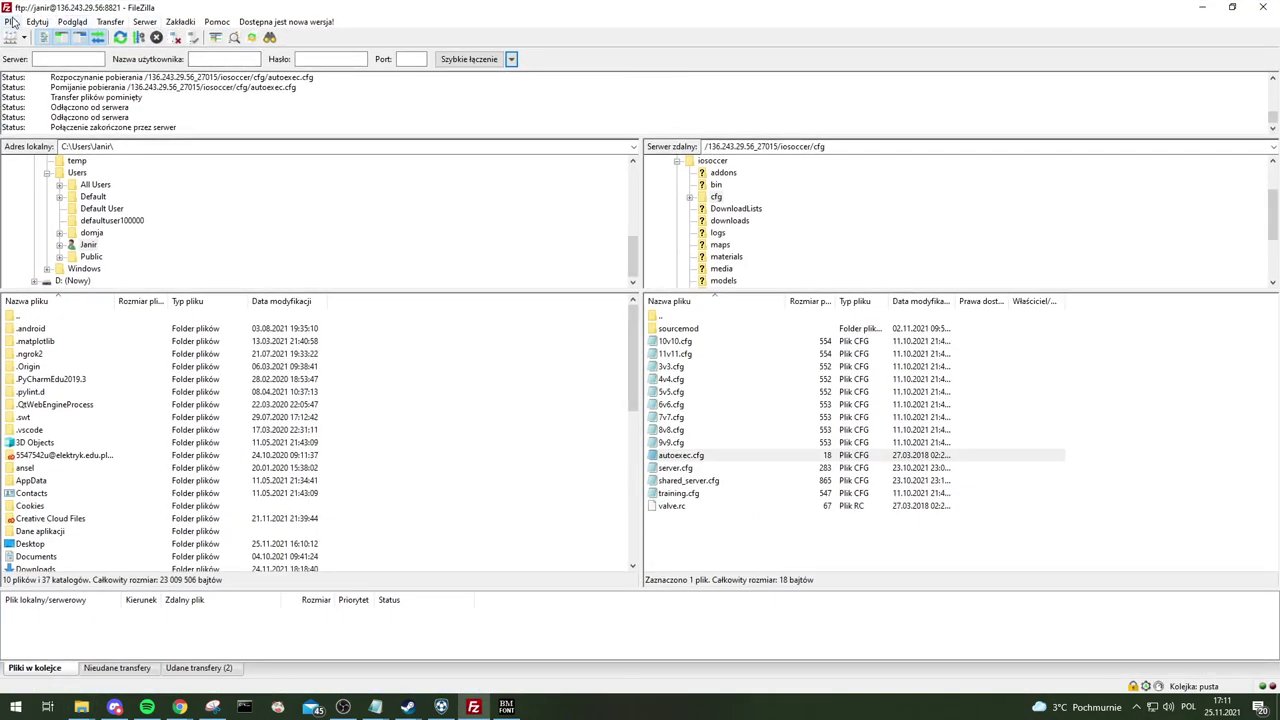
- Accept the server's unknown certificate and reconnect, listing root folders such as iosoccer and steamapps
{"action": "left_click", "coordinate": [179, 707]}
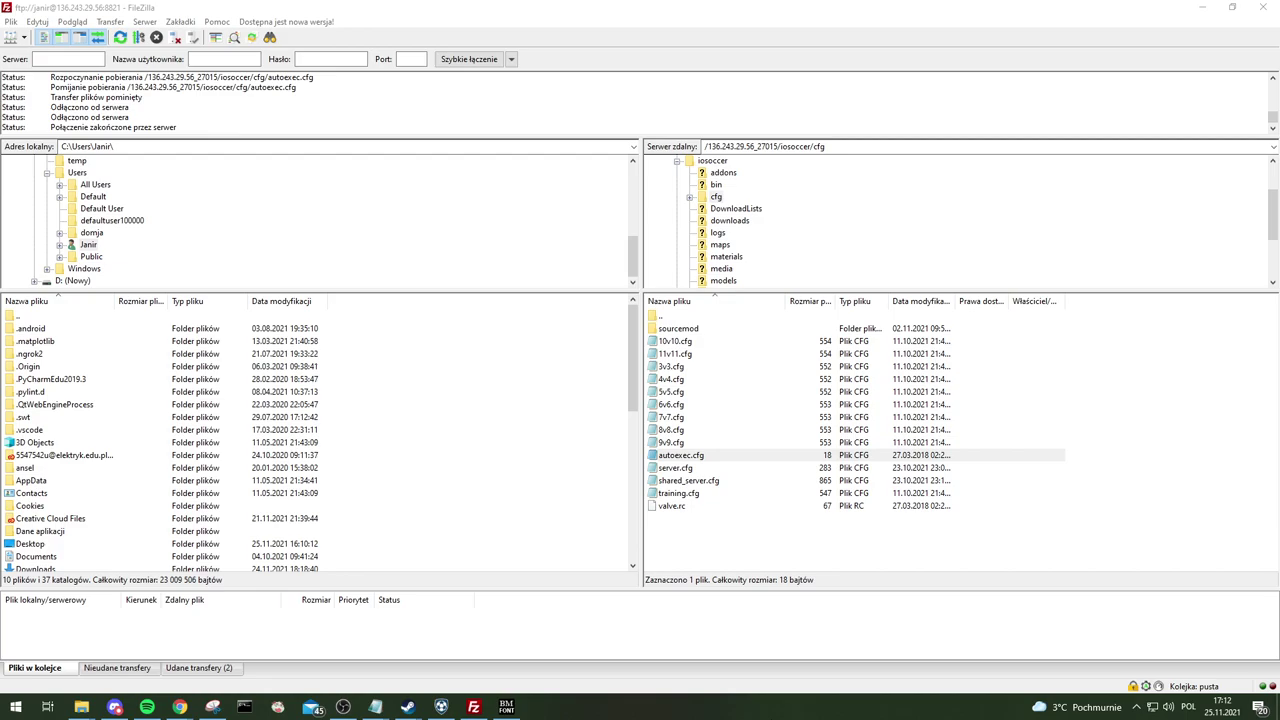
{"action": "scroll", "coordinate": [760, 258], "scroll_direction": "up", "scroll_amount": 2}
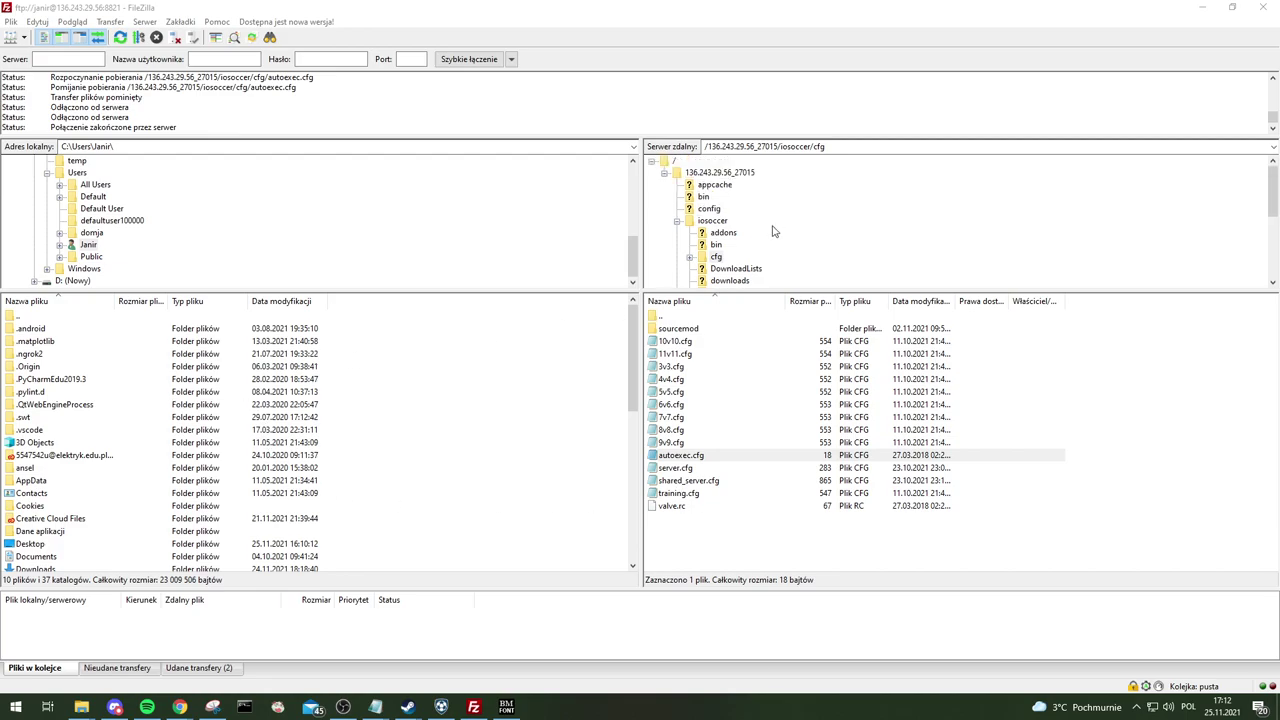
{"action": "left_click", "coordinate": [718, 176]}
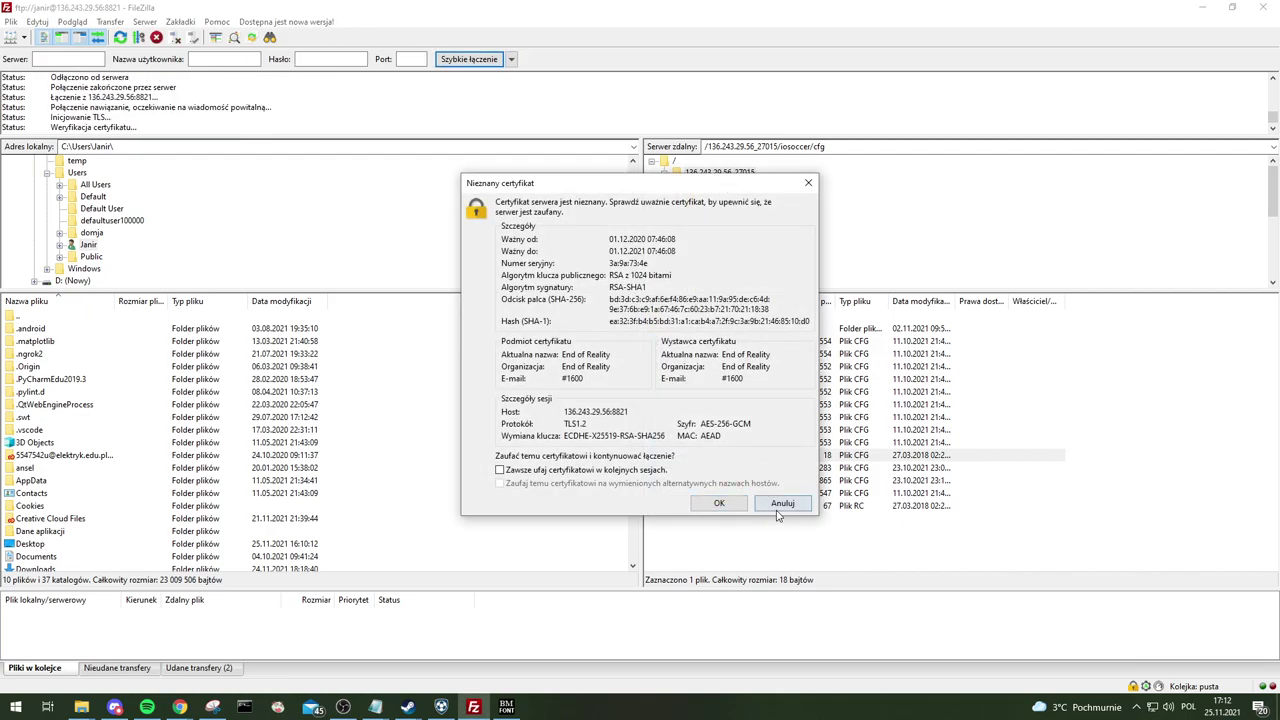
{"action": "left_click", "coordinate": [776, 499]}
{"action": "left_click", "coordinate": [730, 503]}
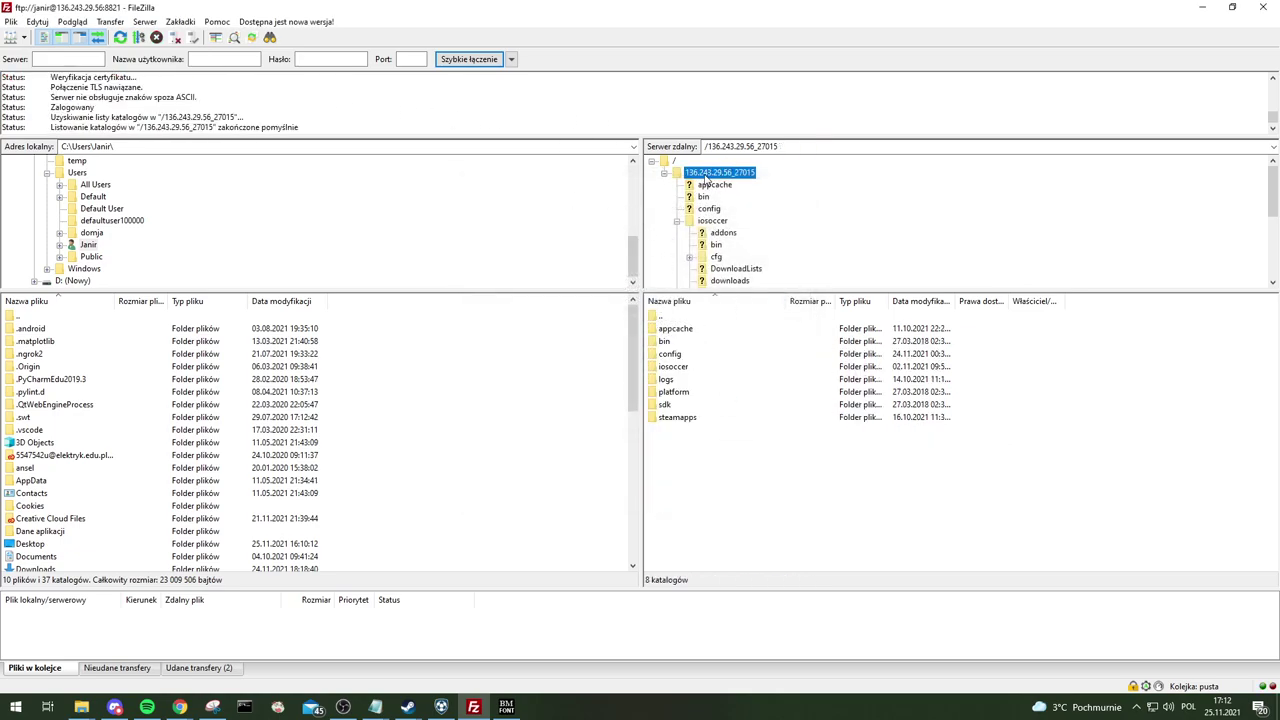
{"action": "left_click", "coordinate": [12, 22]}
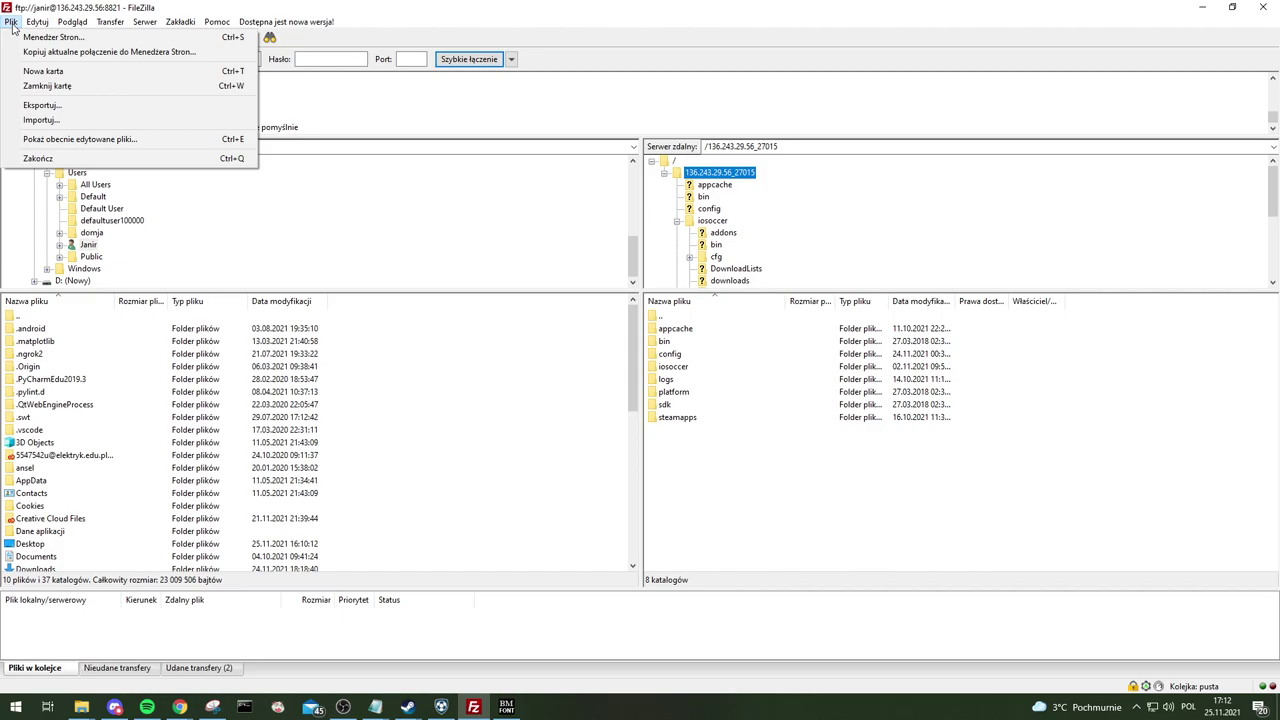
- Clear the quick-connect server address and open the iosoccer folder on the server
{"action": "left_click", "coordinate": [12, 22]}
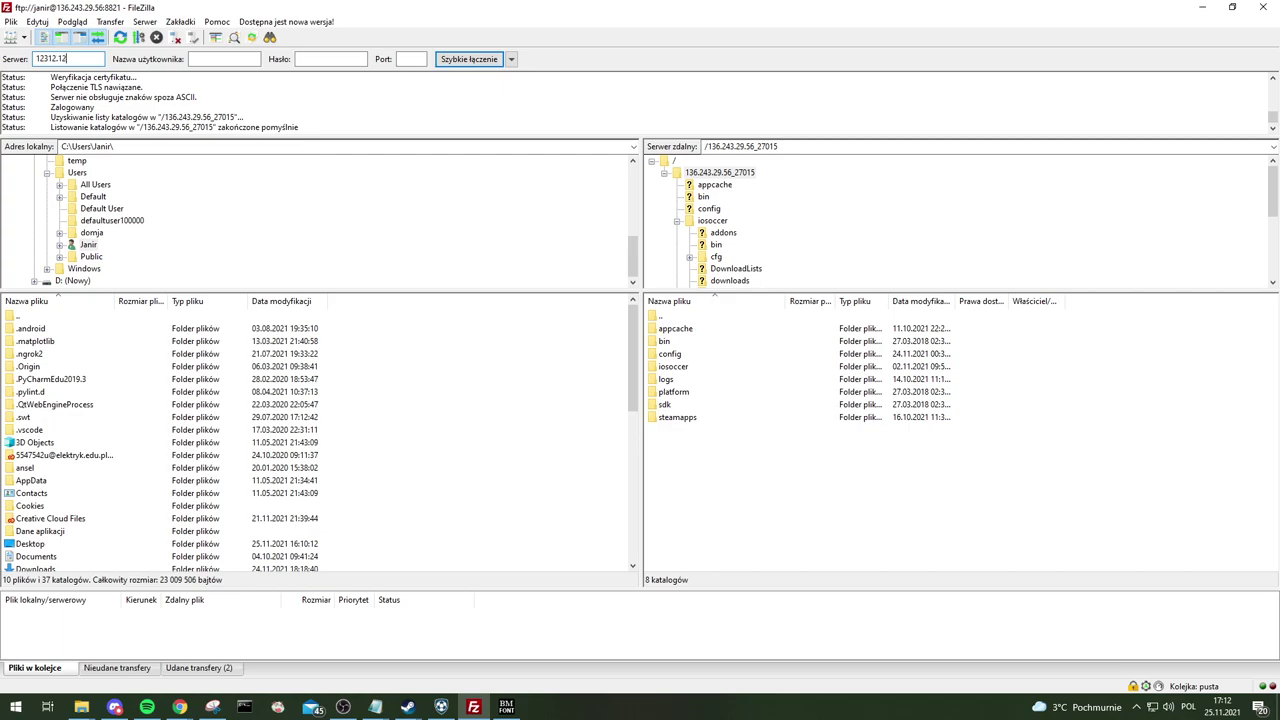
{"action": "key", "text": "ctrl+a"}
{"action": "key", "text": "BackSpace"}
{"action": "key", "text": "Tab"}
{"action": "key", "text": "Tab"}
{"action": "key", "text": "Tab"}
{"action": "left_click", "coordinate": [722, 174]}
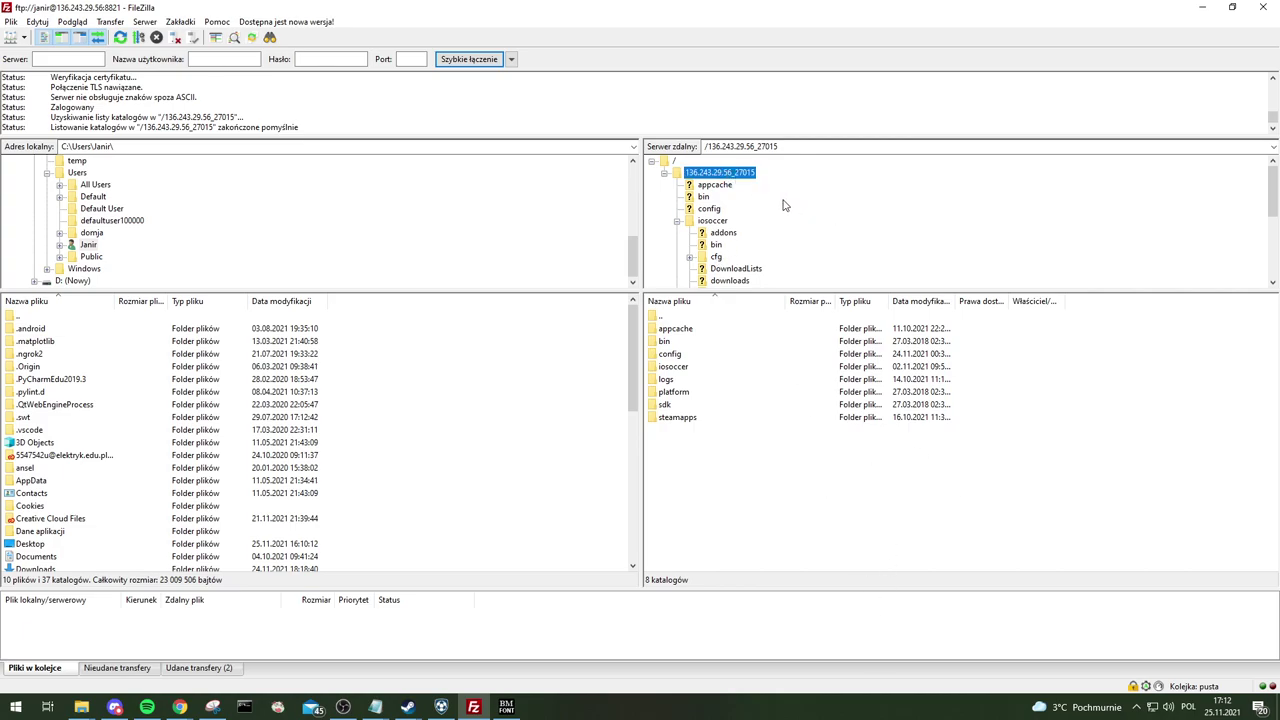
{"action": "left_click", "coordinate": [720, 222]}
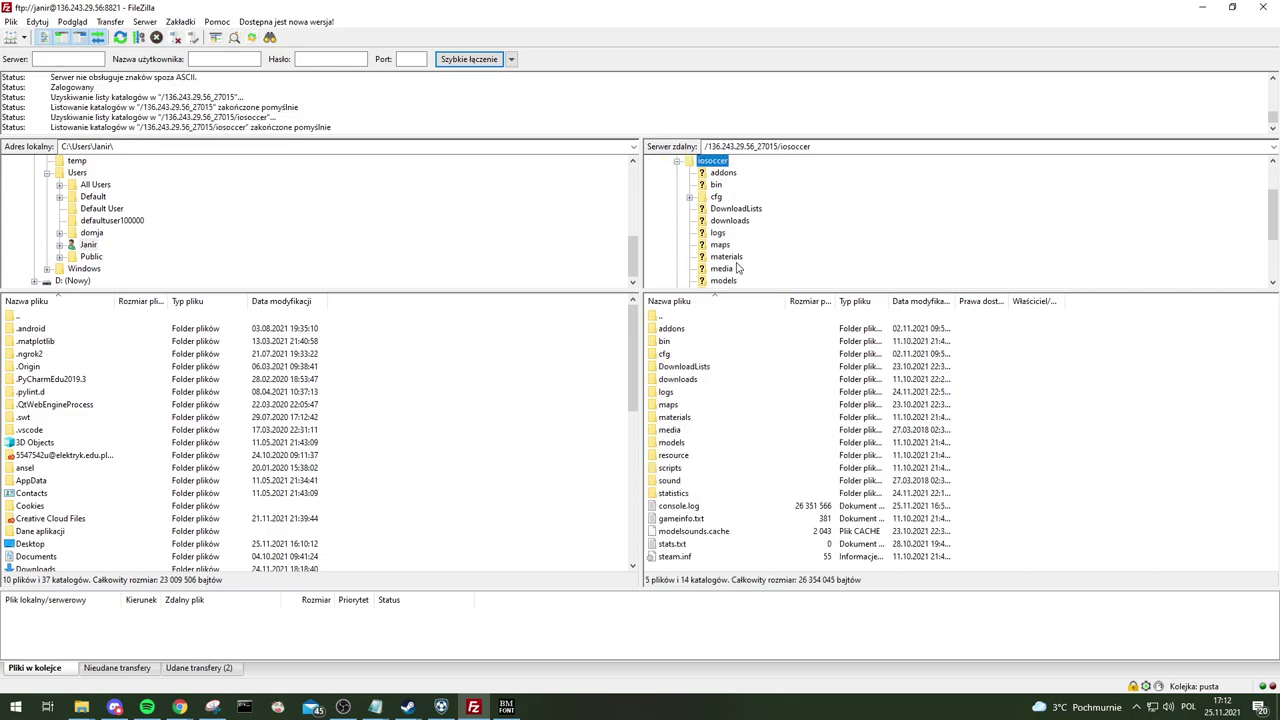
- Expand materials > models > player > custom in the remote directory tree
{"action": "left_click", "coordinate": [729, 257]}
{"action": "left_click", "coordinate": [744, 250]}
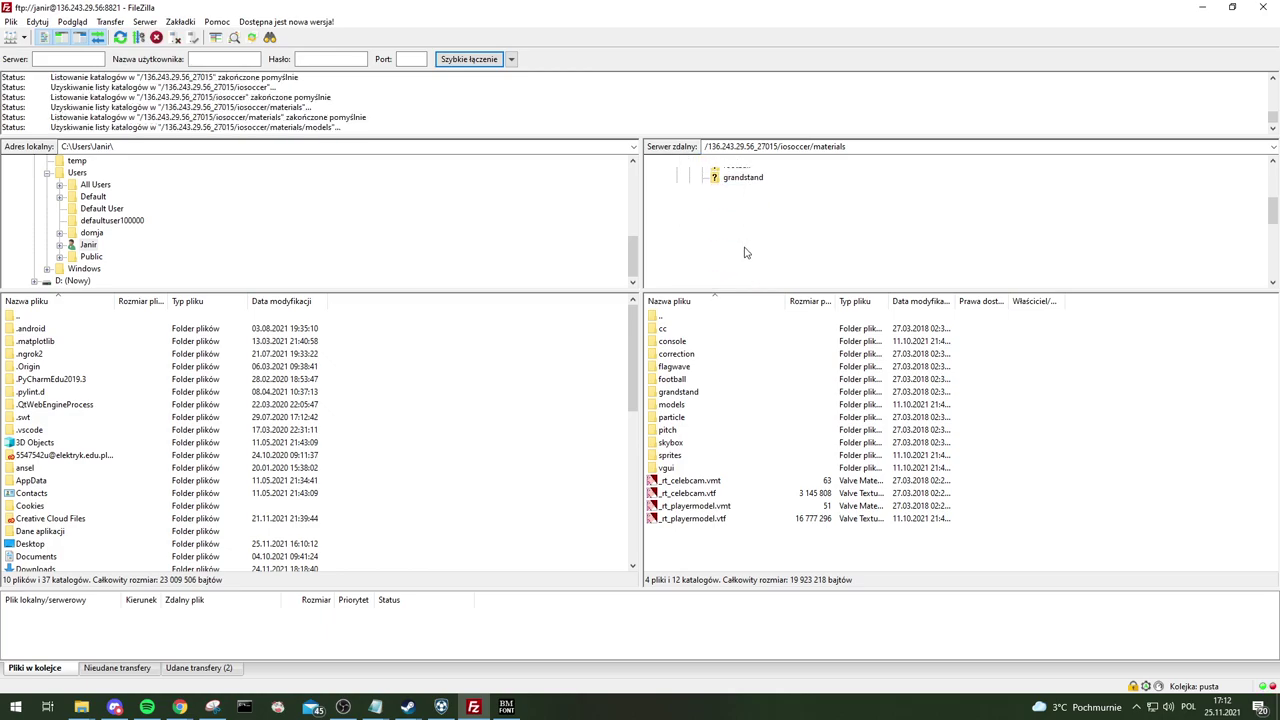
{"action": "left_click", "coordinate": [752, 258]}
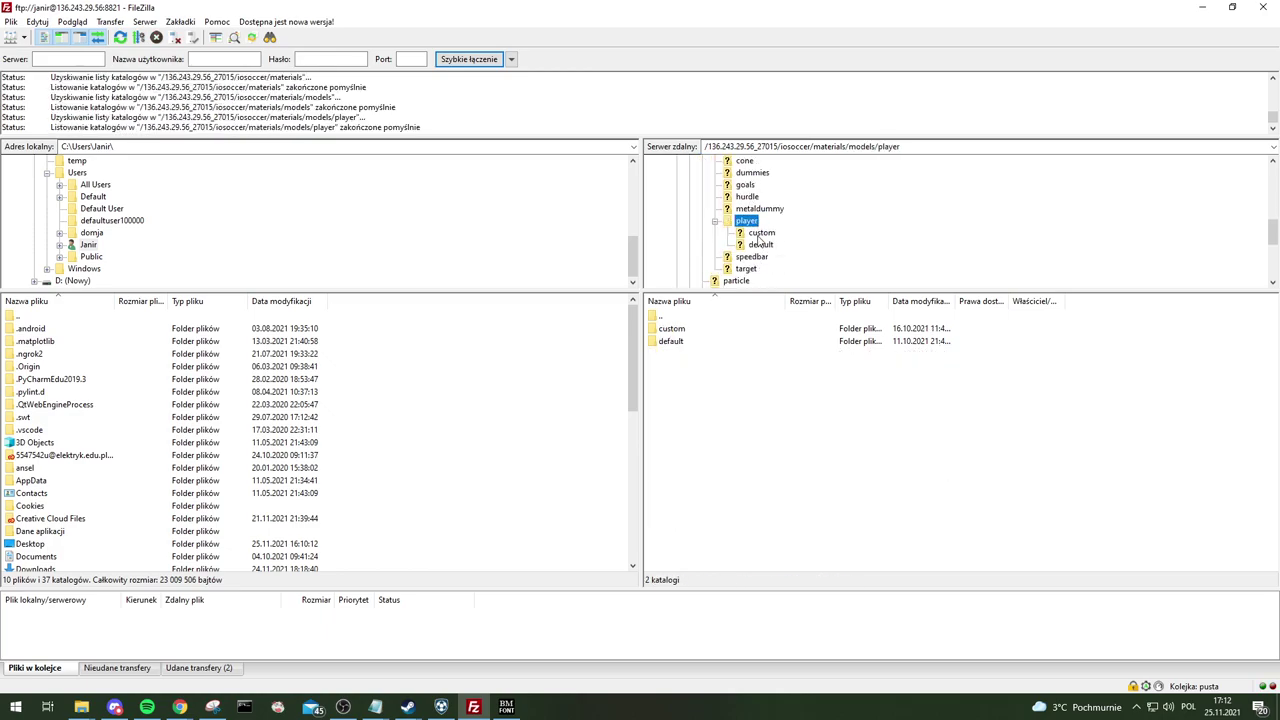
{"action": "left_click", "coordinate": [760, 234]}
{"action": "left_click", "coordinate": [777, 245]}
{"action": "scroll", "coordinate": [780, 215], "scroll_direction": "up", "scroll_amount": 2}
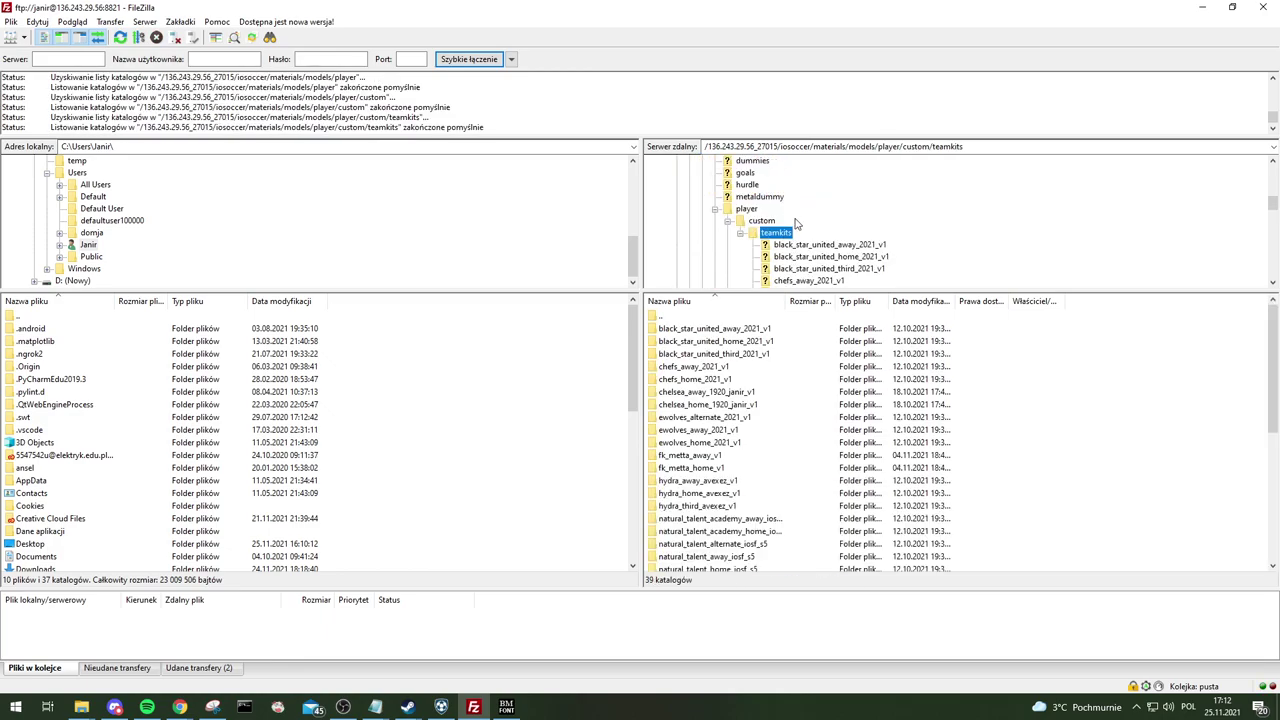
{"action": "left_click", "coordinate": [762, 220]}
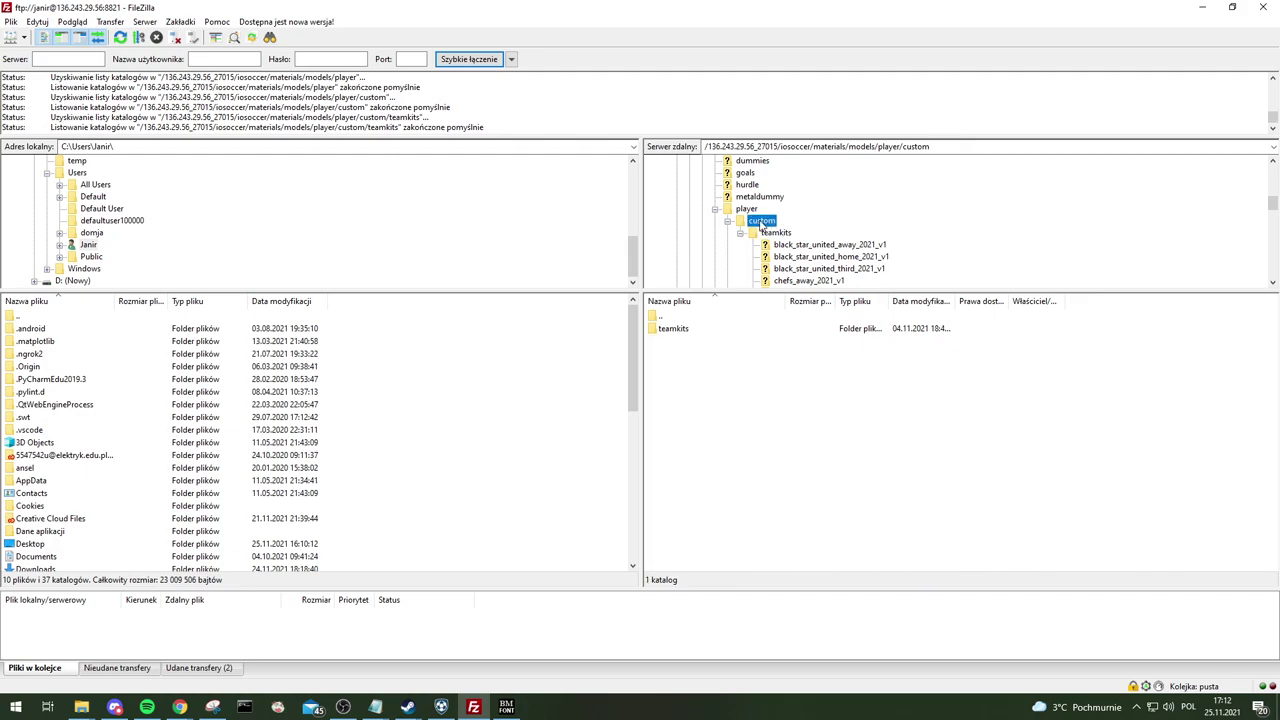
{"action": "left_click", "coordinate": [748, 209]}
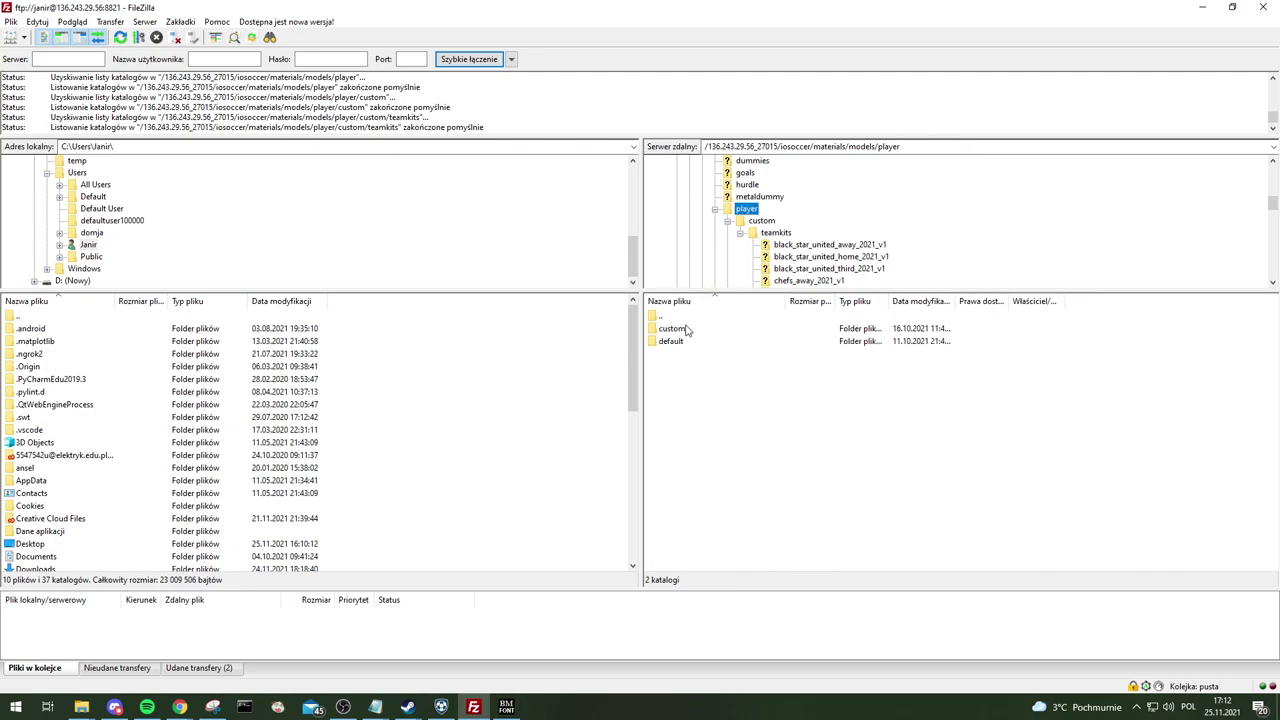
- Open custom, then teamkits in the remote list, and scroll through its 39 kit folders
{"action": "left_click", "coordinate": [695, 329]}
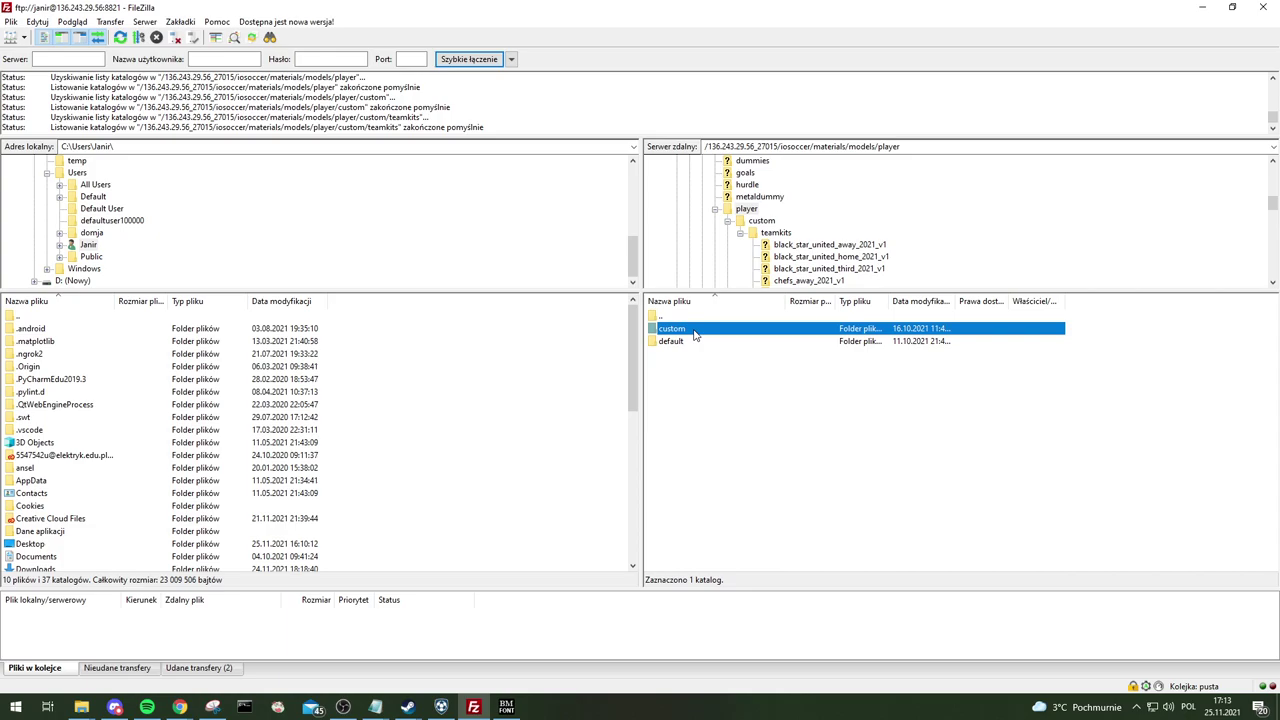
{"action": "right_click", "coordinate": [696, 359]}
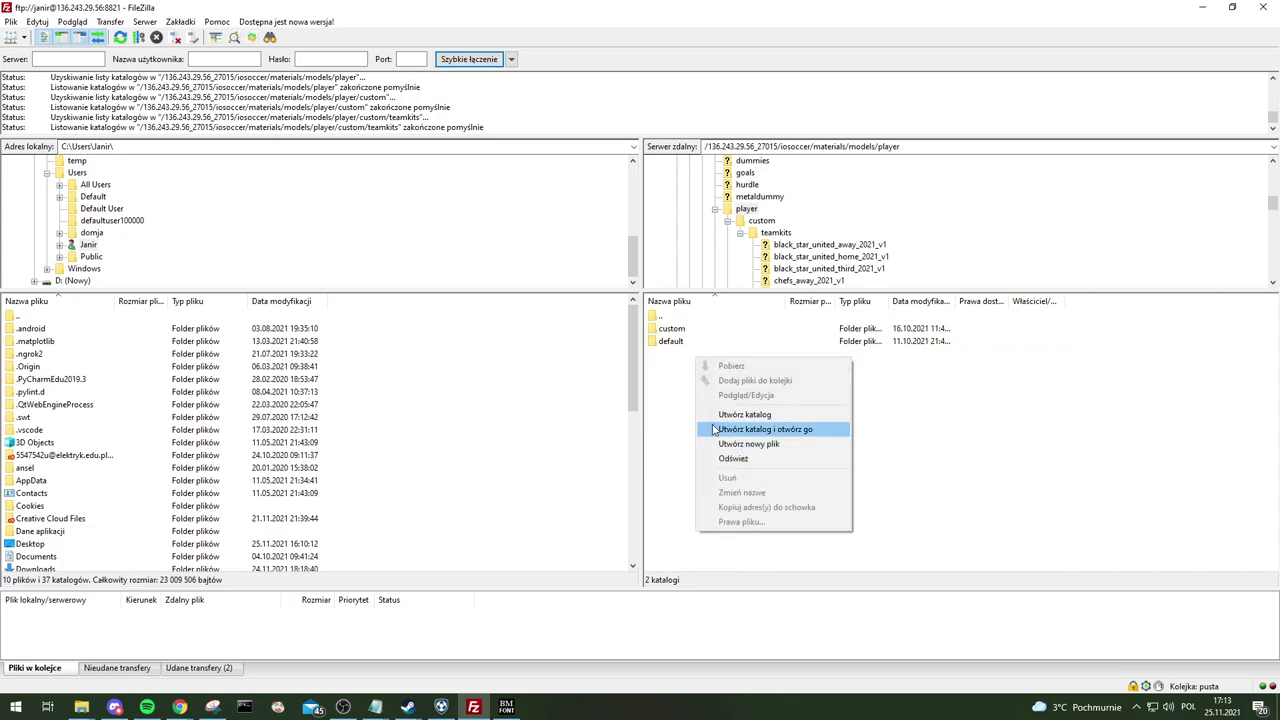
{"action": "left_click", "coordinate": [741, 414]}
{"action": "left_click", "coordinate": [1018, 465]}
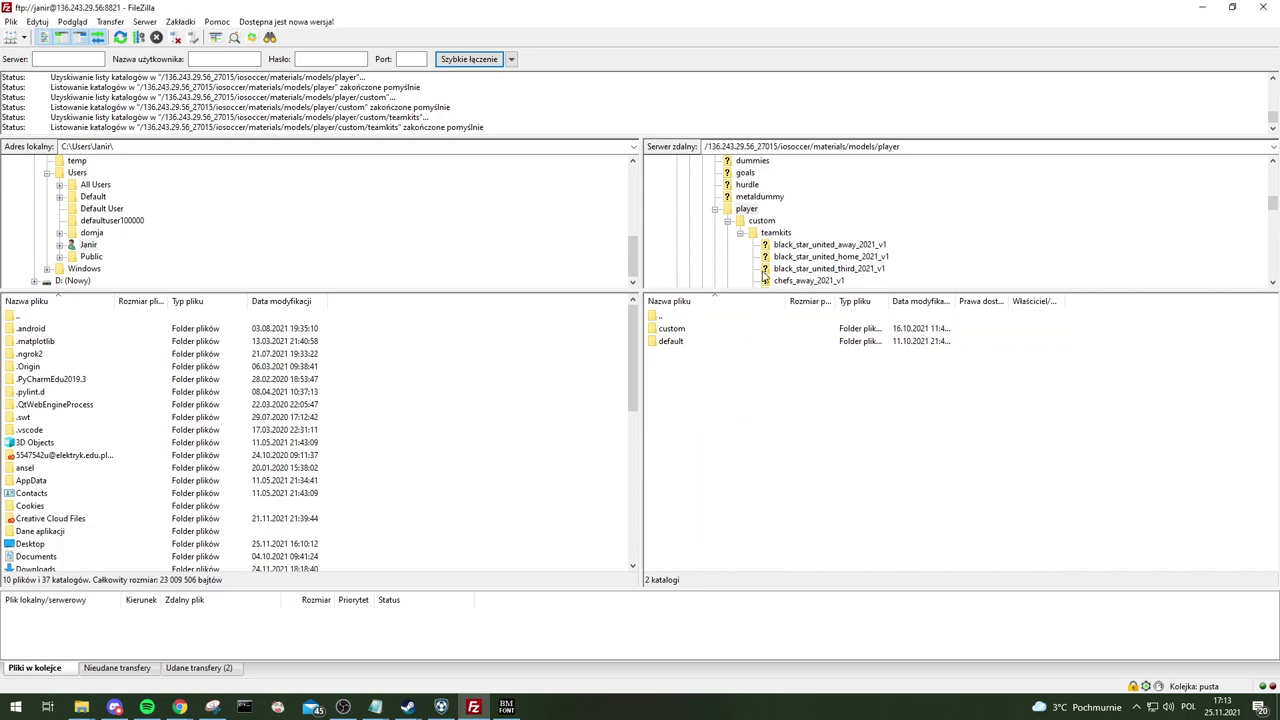
{"action": "double_click", "coordinate": [688, 329]}
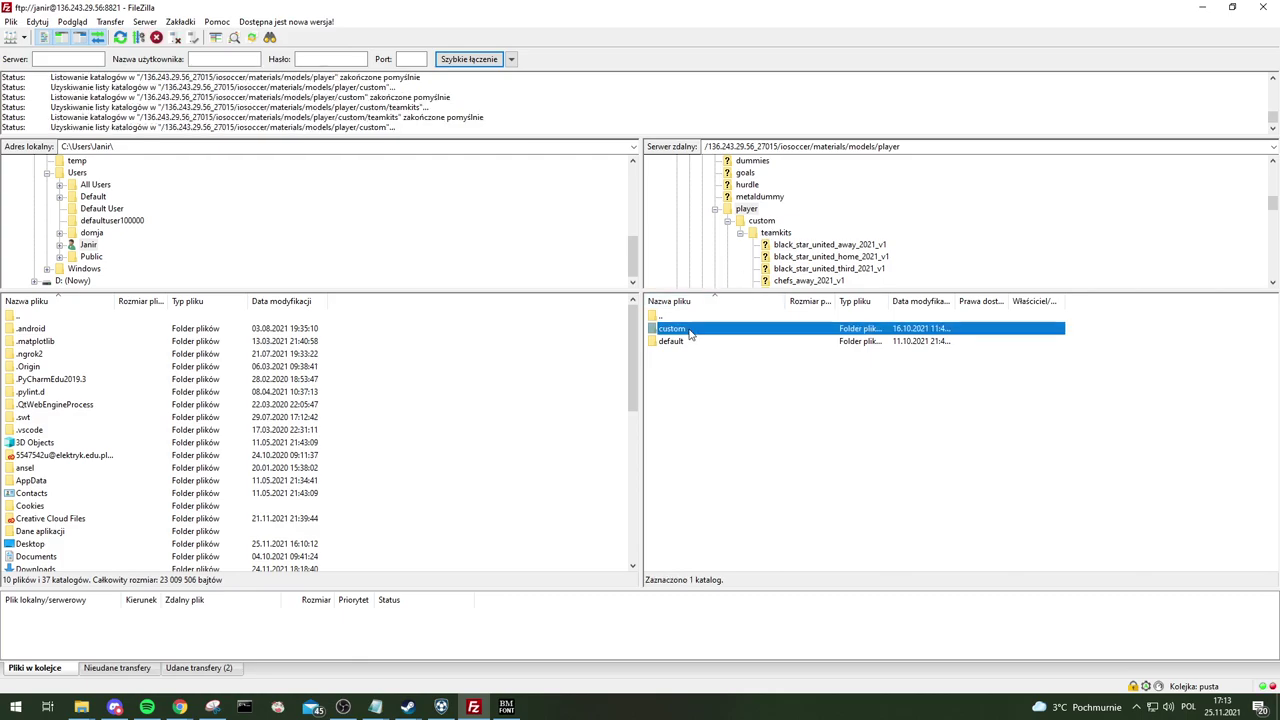
{"action": "right_click", "coordinate": [744, 424]}
{"action": "left_click", "coordinate": [655, 391]}
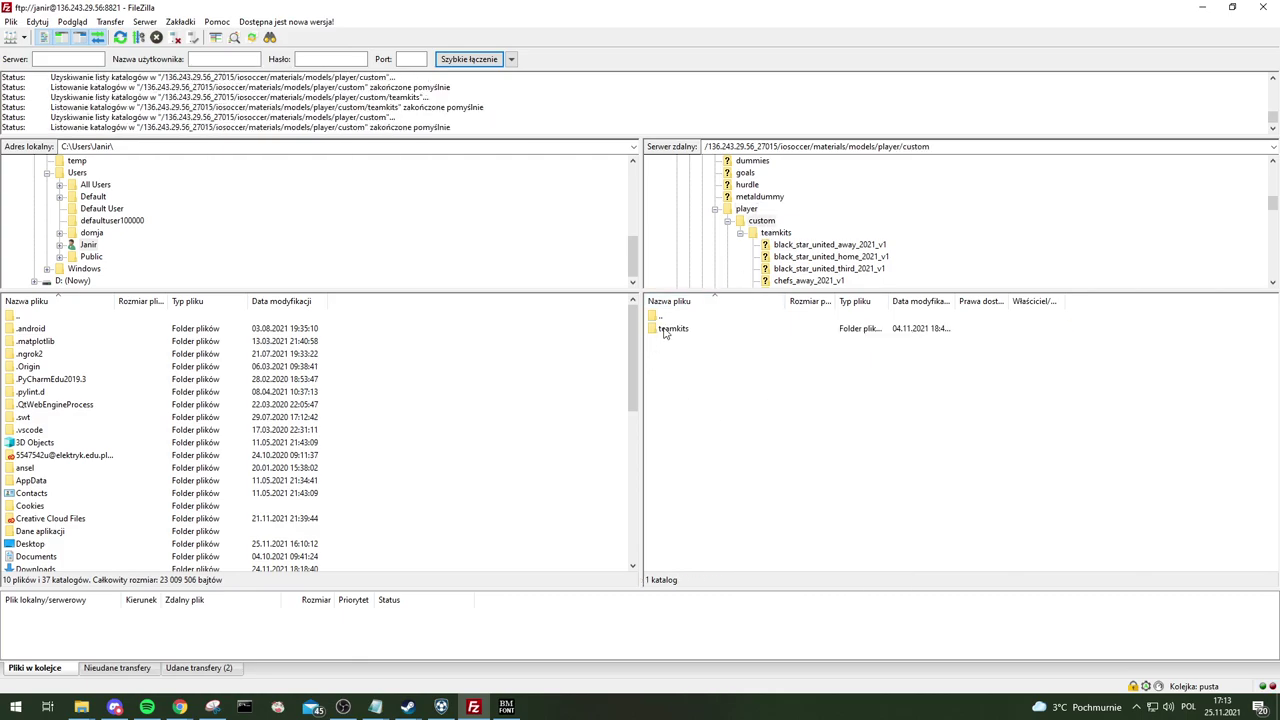
{"action": "left_click", "coordinate": [688, 332]}
{"action": "double_click", "coordinate": [704, 332]}
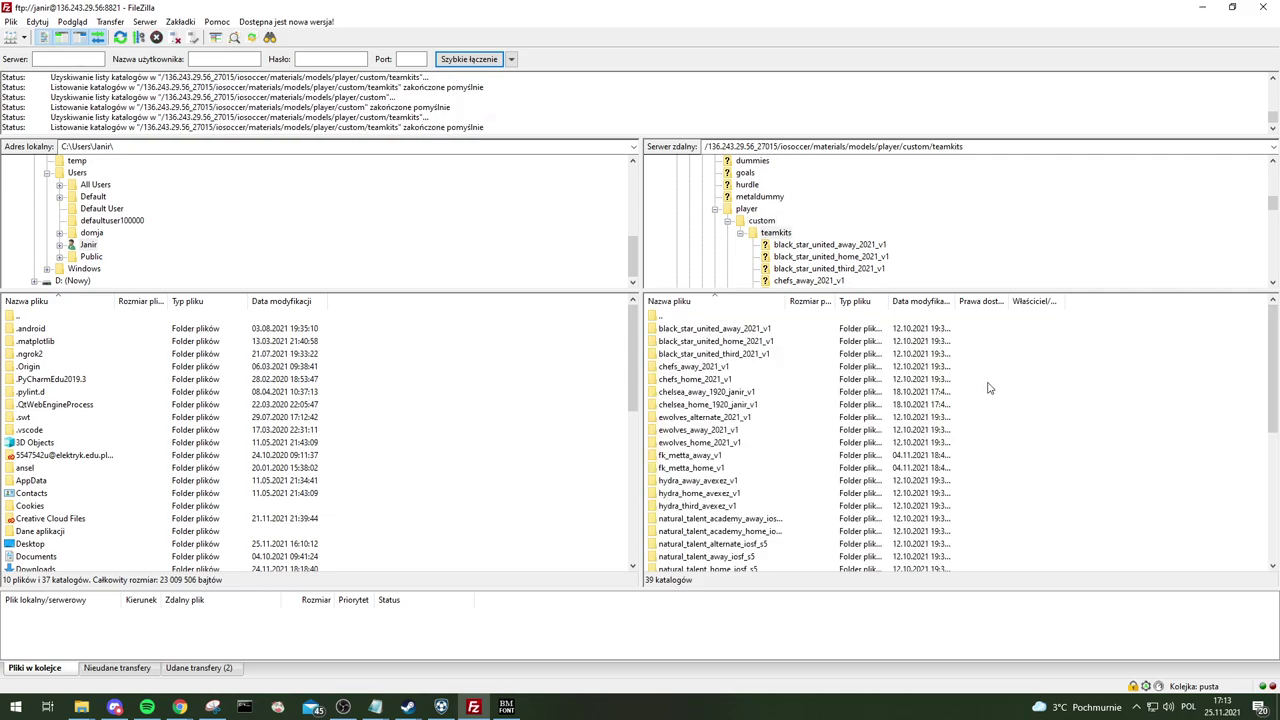
{"action": "scroll", "coordinate": [780, 412], "scroll_direction": "up", "scroll_amount": 1}
{"action": "scroll", "coordinate": [1016, 436], "scroll_direction": "down", "scroll_amount": 3}
{"action": "scroll", "coordinate": [1016, 436], "scroll_direction": "down", "scroll_amount": 4}
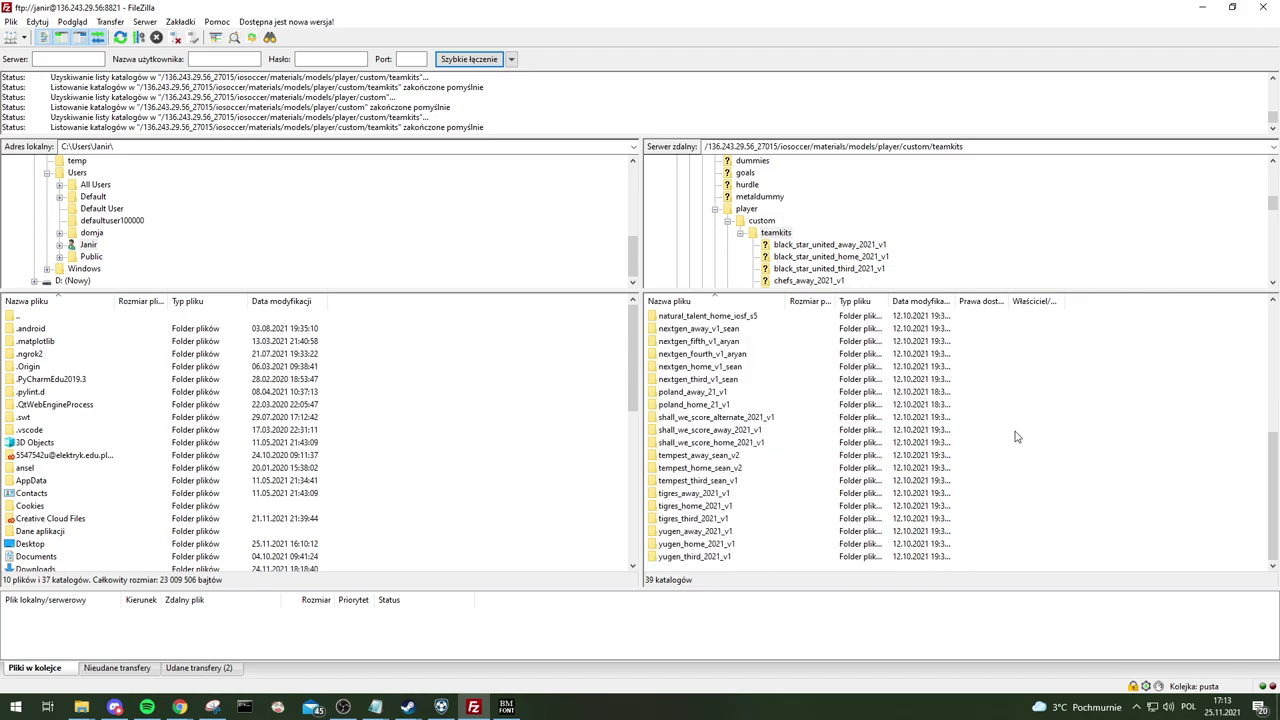
{"action": "scroll", "coordinate": [1016, 436], "scroll_direction": "up", "scroll_amount": 8}
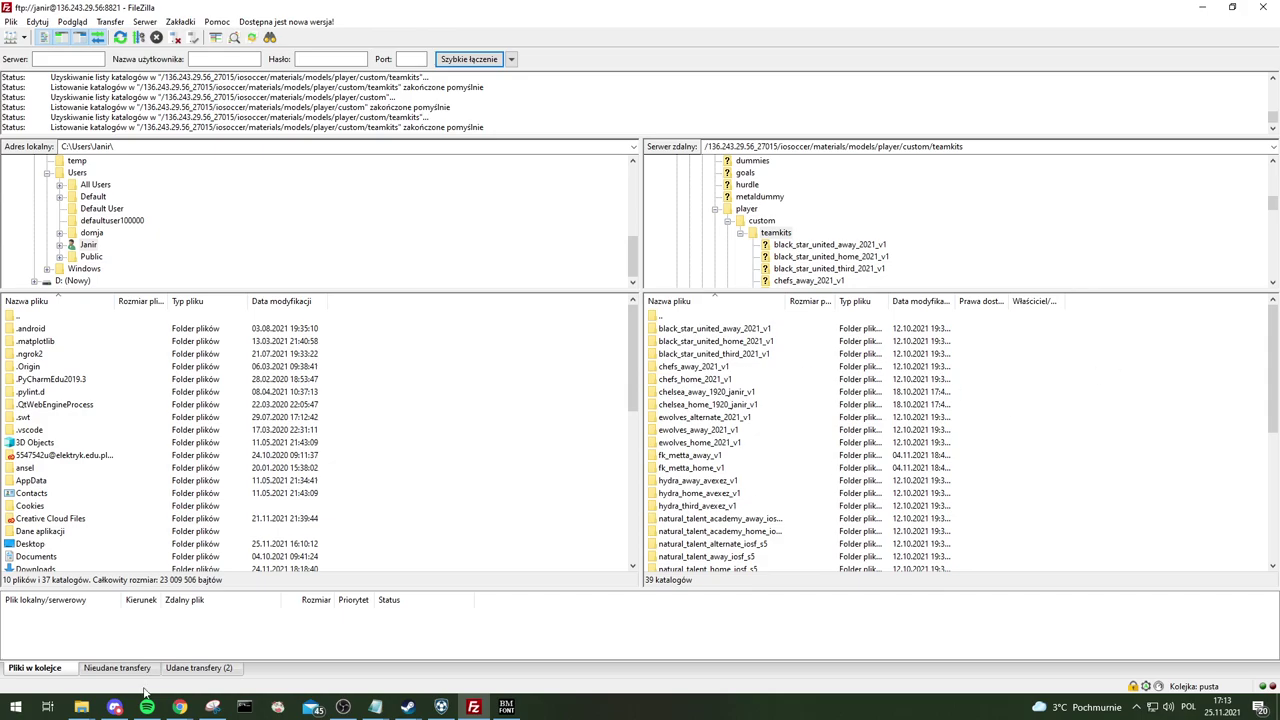
- Upload the local chelsea_away_1920_janir_v1 folder to the server's teamkits, then minimize Explorer and FileZilla
{"action": "mouse_move", "coordinate": [82, 706]}
{"action": "left_click", "coordinate": [166, 652]}
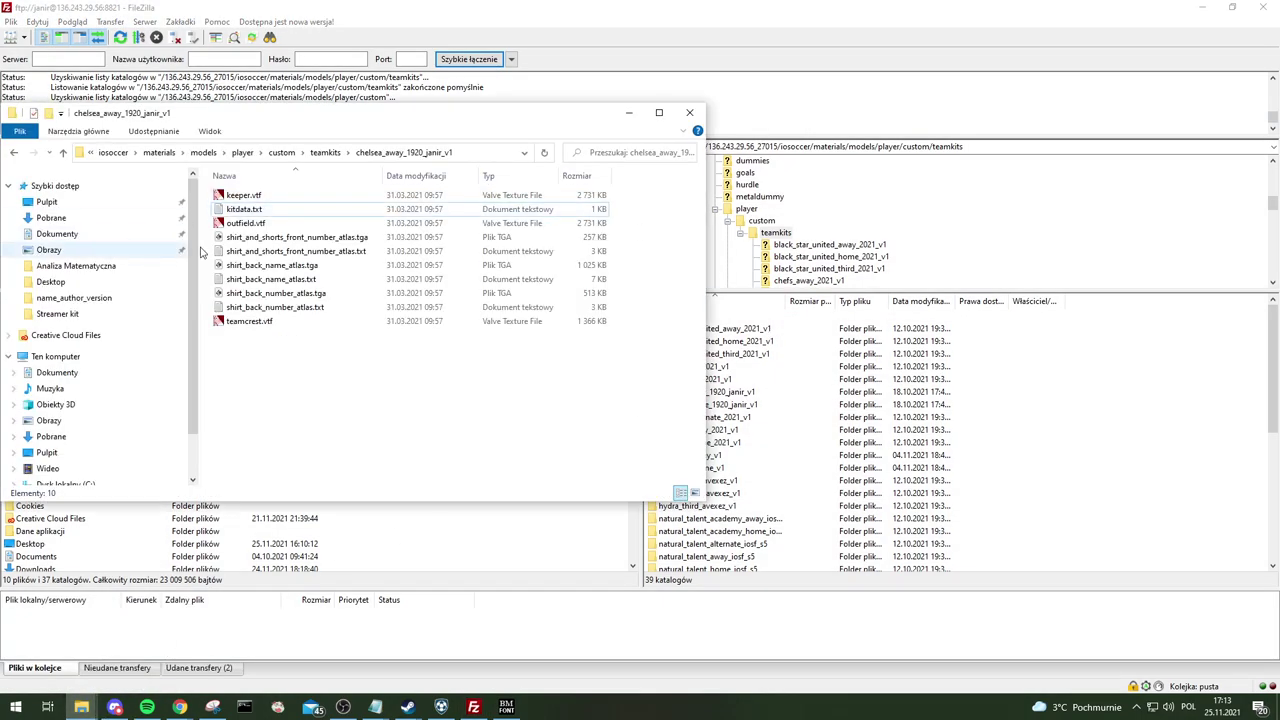
{"action": "left_click", "coordinate": [325, 152]}
{"action": "left_click_drag", "start_coordinate": [290, 477], "coordinate": [342, 438]}
{"action": "left_click", "coordinate": [628, 112]}
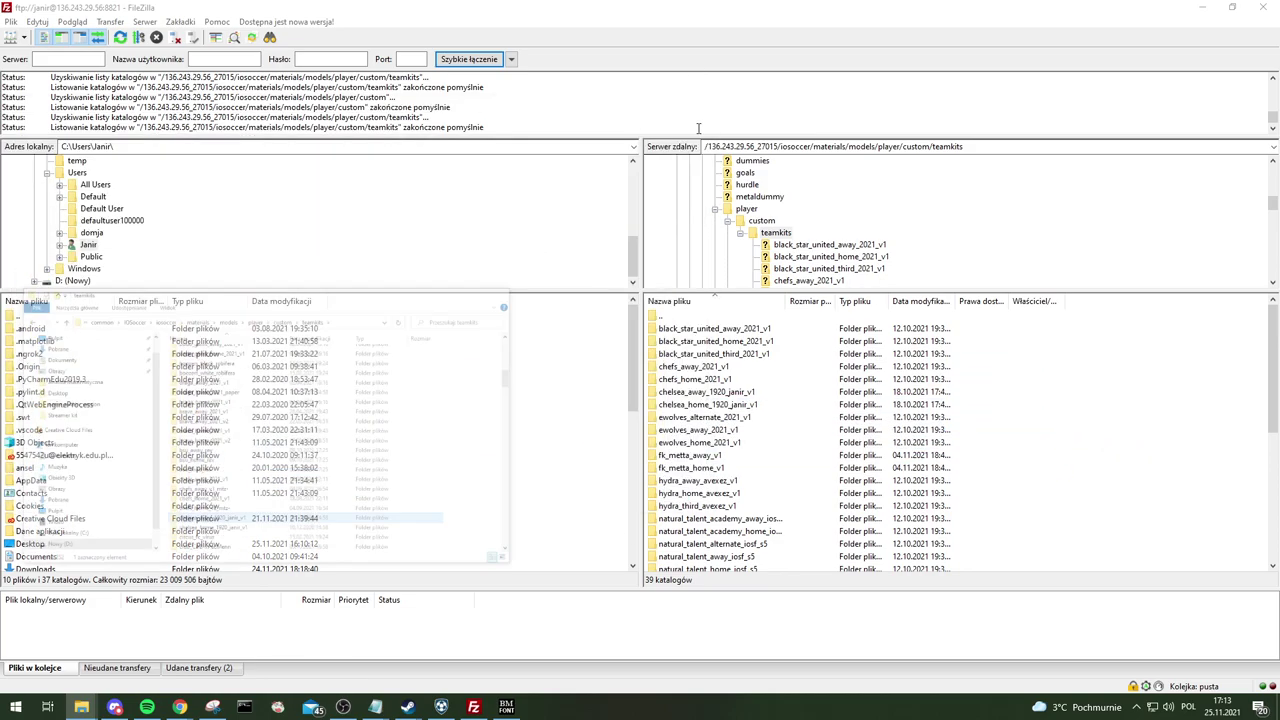
{"action": "left_click", "coordinate": [1208, 7]}
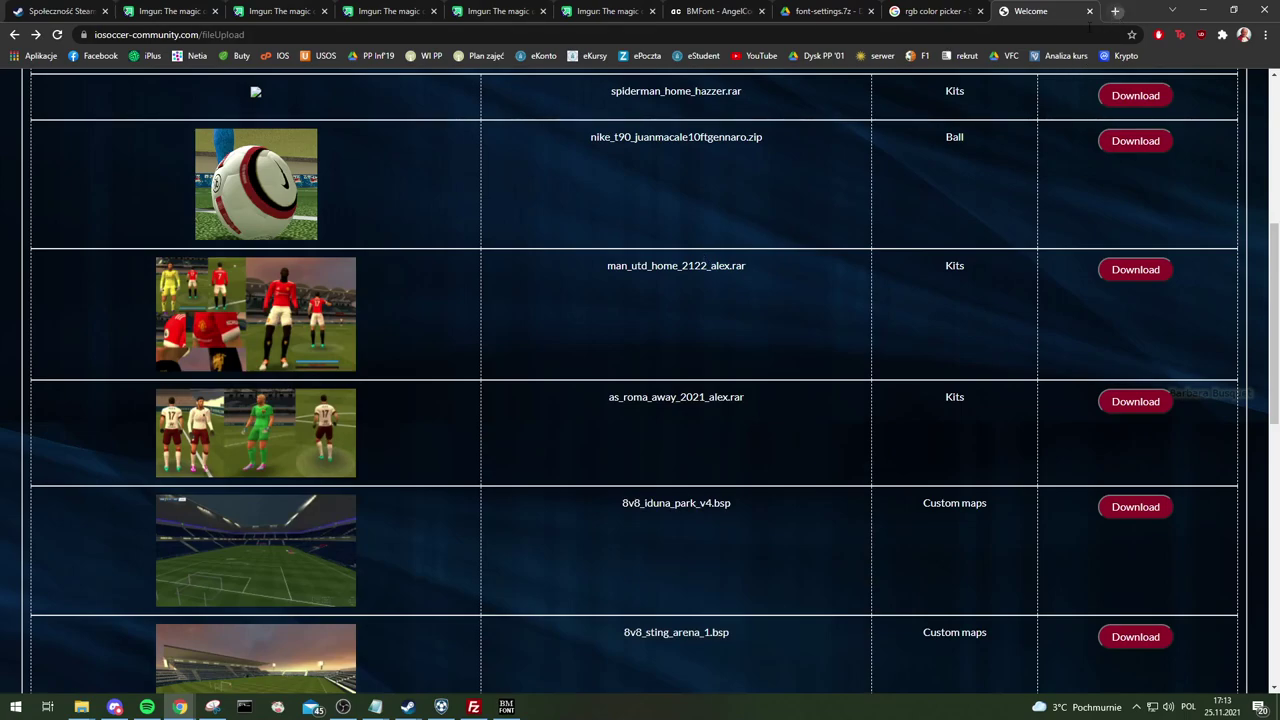
- Run Fast Downloads Sync from the server's TCAdmin page and confirm 392 files synced successfully
{"action": "key", "text": "ctrl+t"}
{"action": "left_click", "coordinate": [885, 56]}
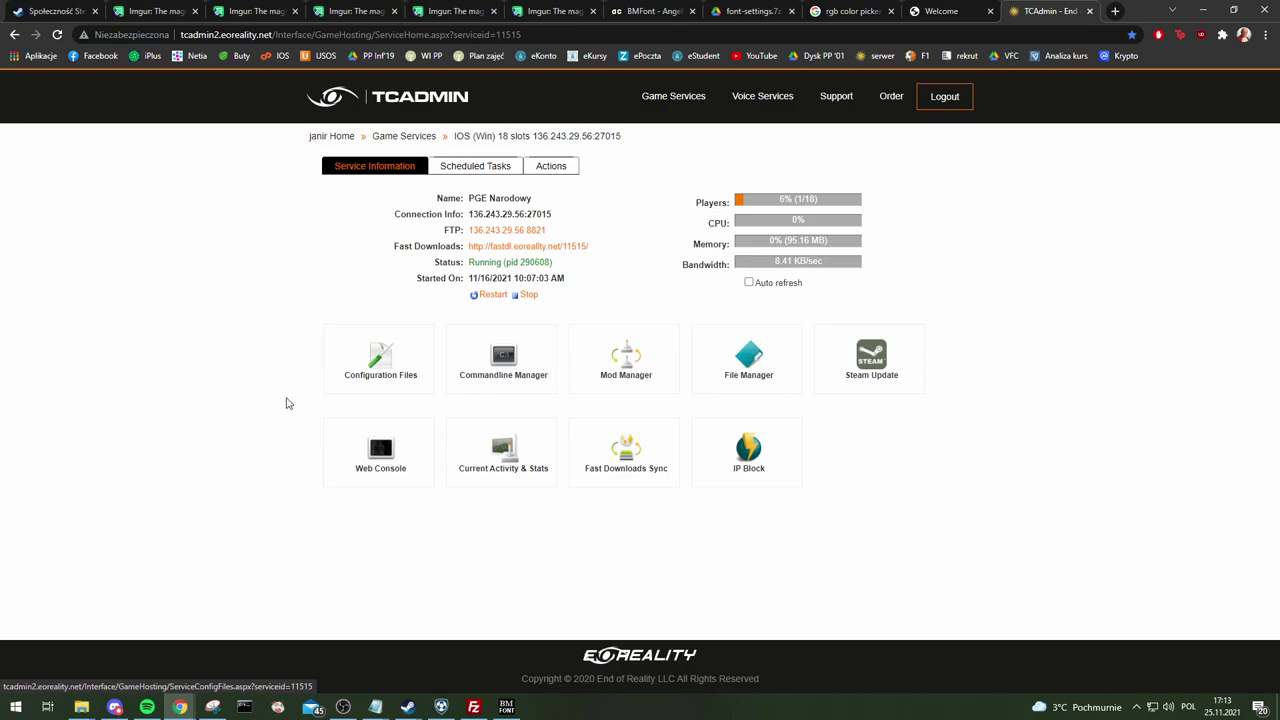
{"action": "left_click", "coordinate": [616, 446]}
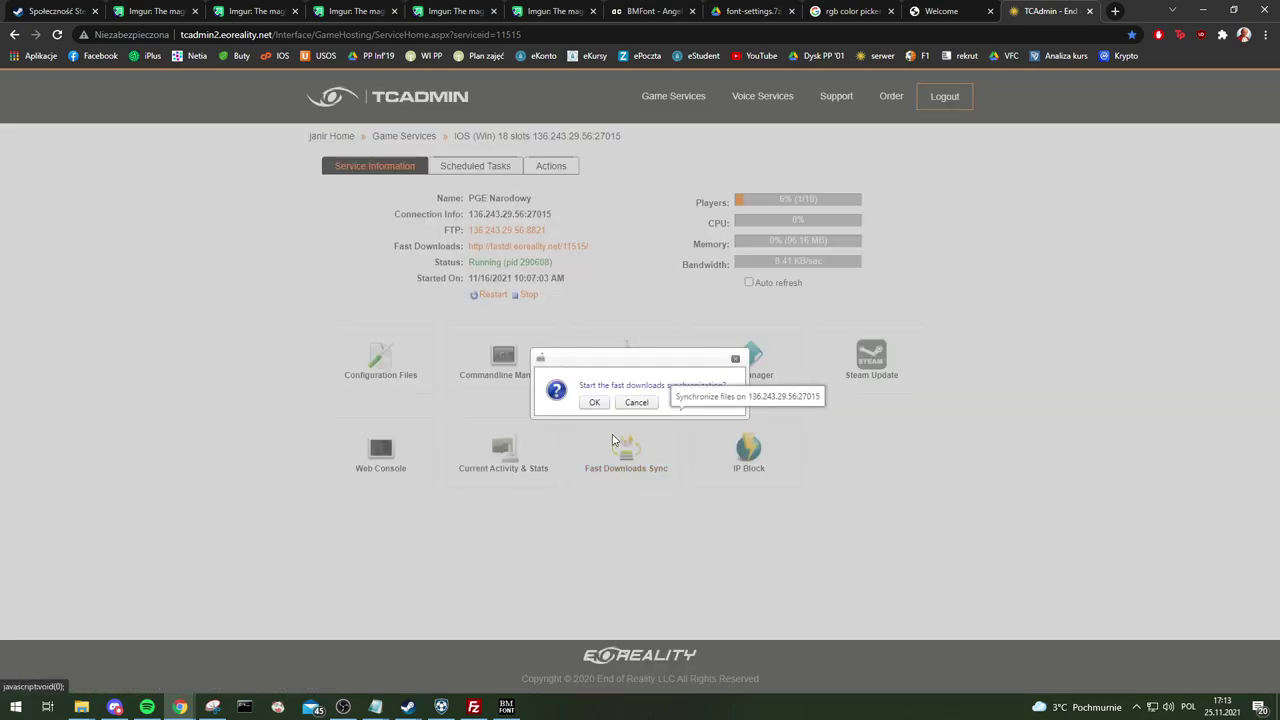
{"action": "left_click", "coordinate": [594, 402]}
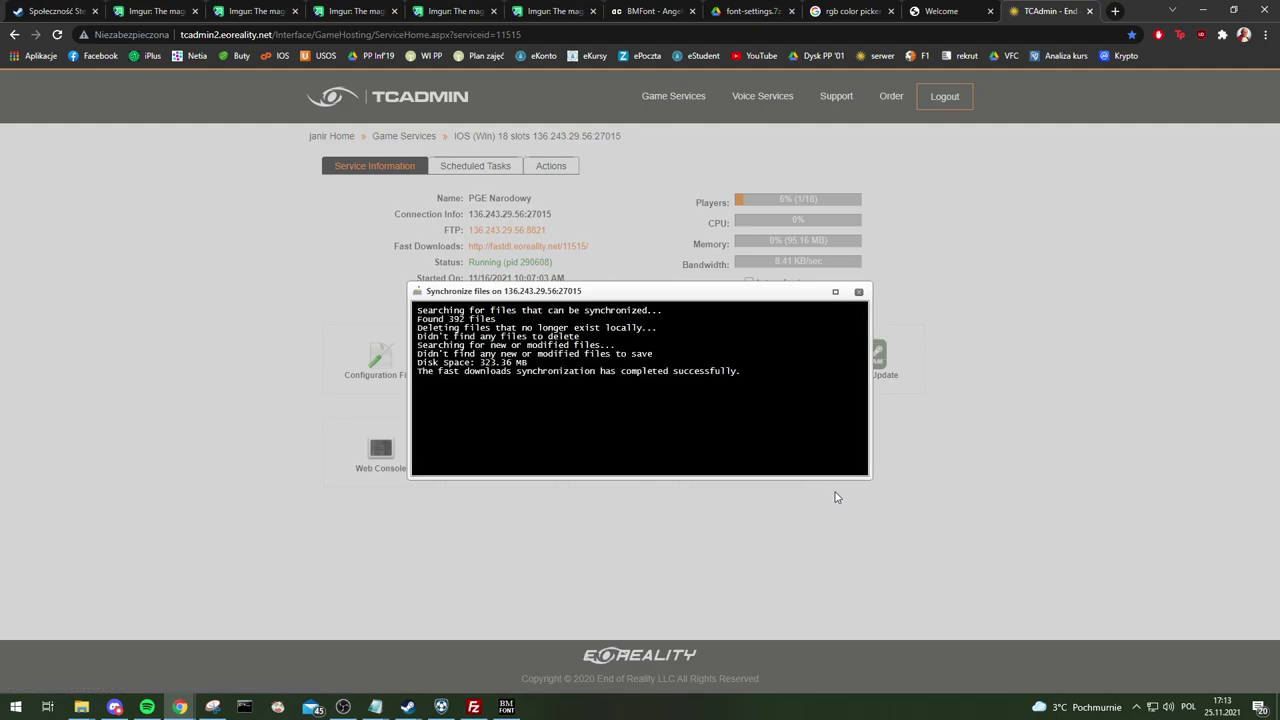
{"action": "left_click_drag", "start_coordinate": [417, 371], "coordinate": [783, 378]}
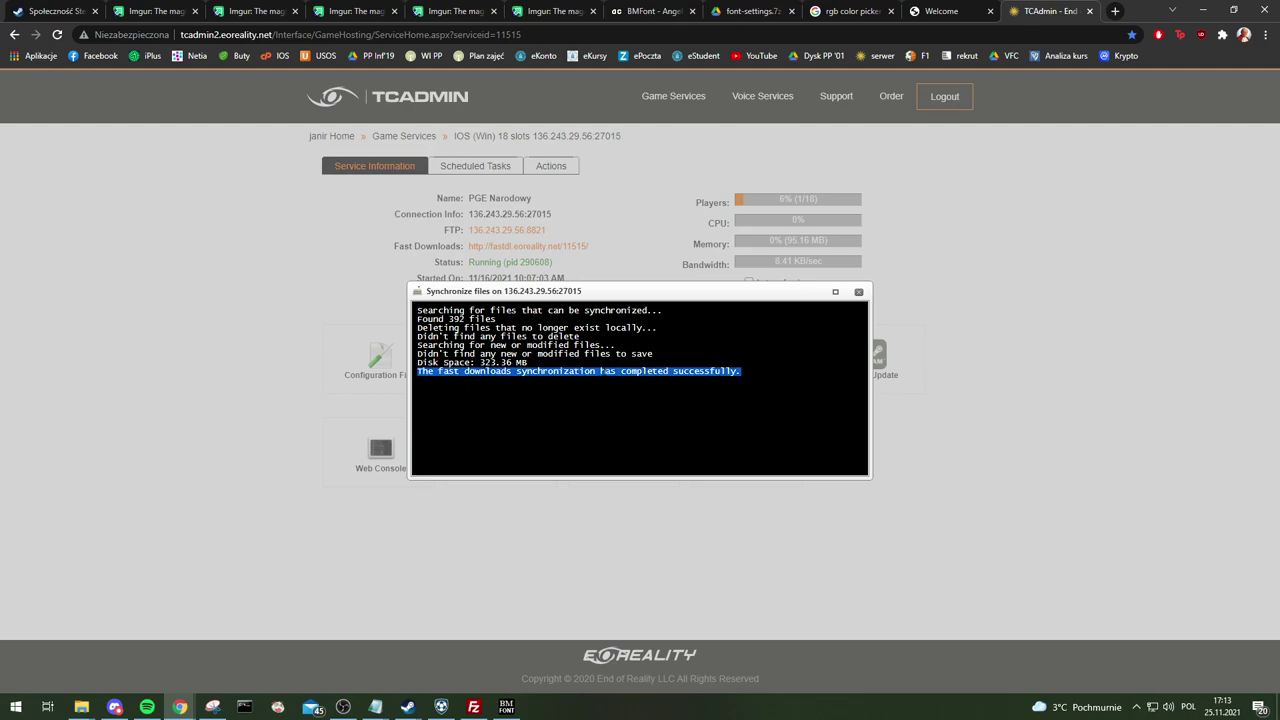
{"action": "left_click", "coordinate": [858, 292]}
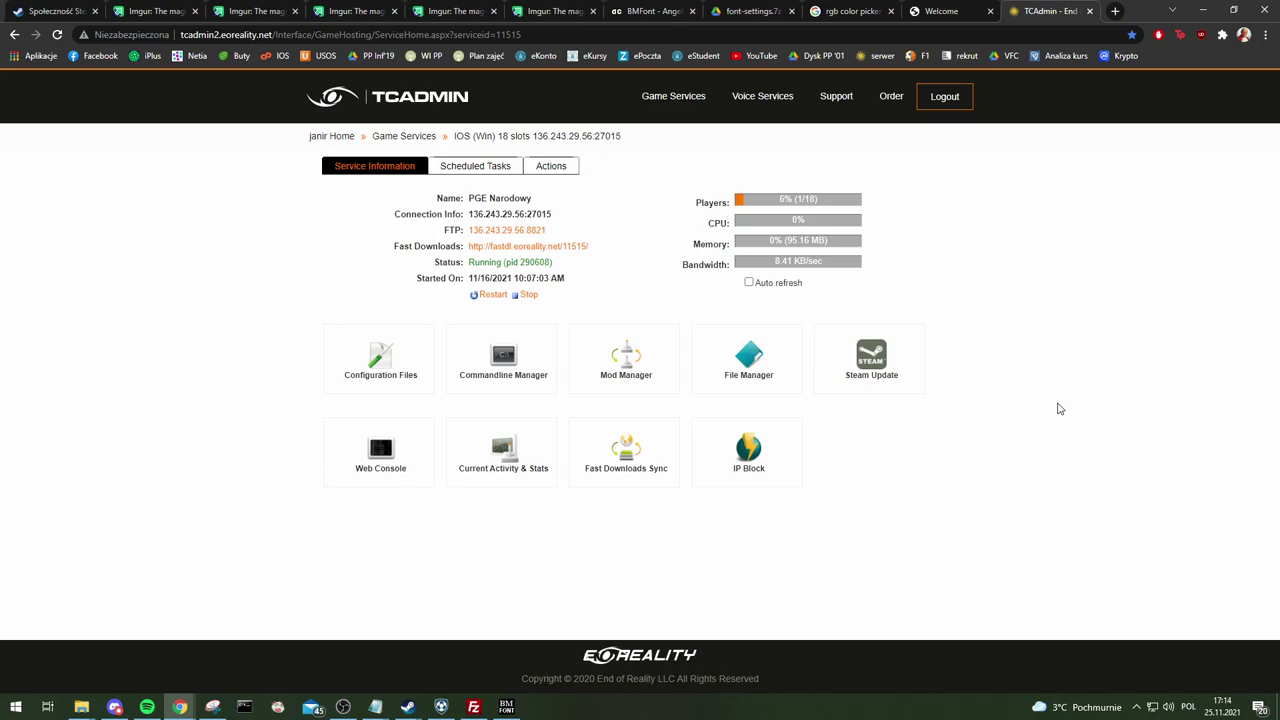
- Close the BMFont bitmap font generator and FileZilla
{"action": "left_click", "coordinate": [506, 707]}
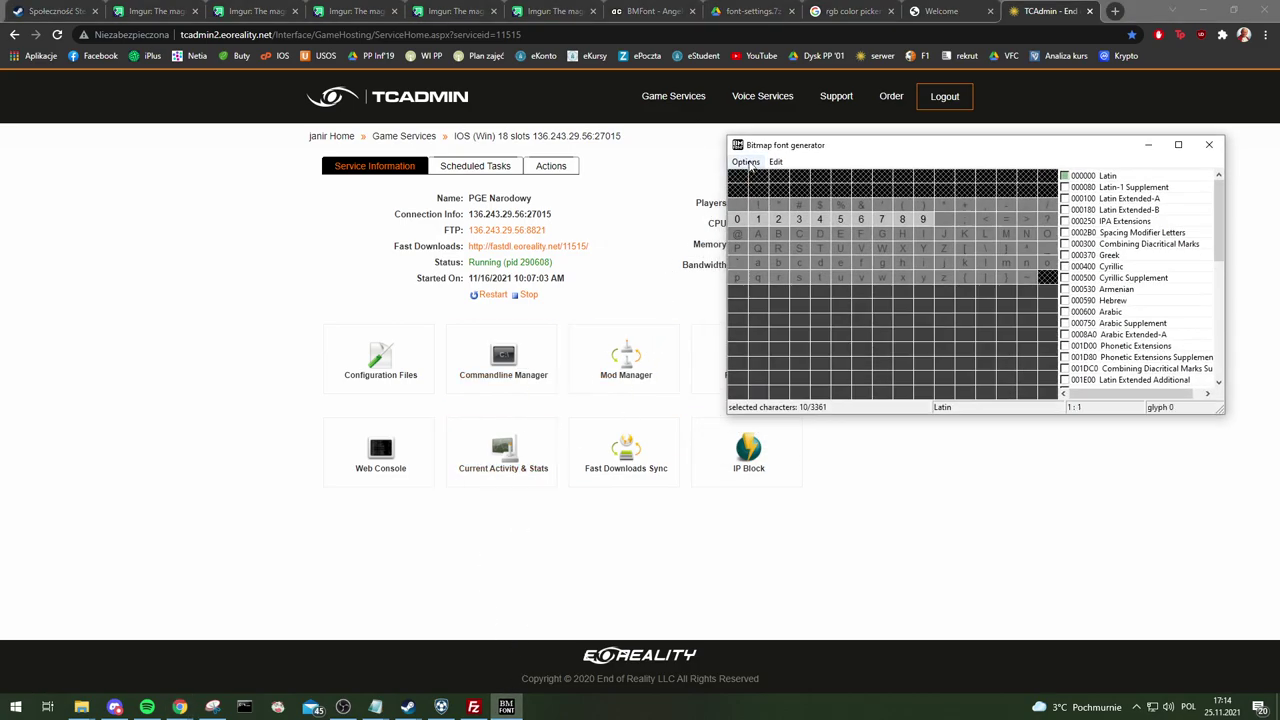
{"action": "left_click", "coordinate": [1209, 145]}
{"action": "left_click", "coordinate": [474, 707]}
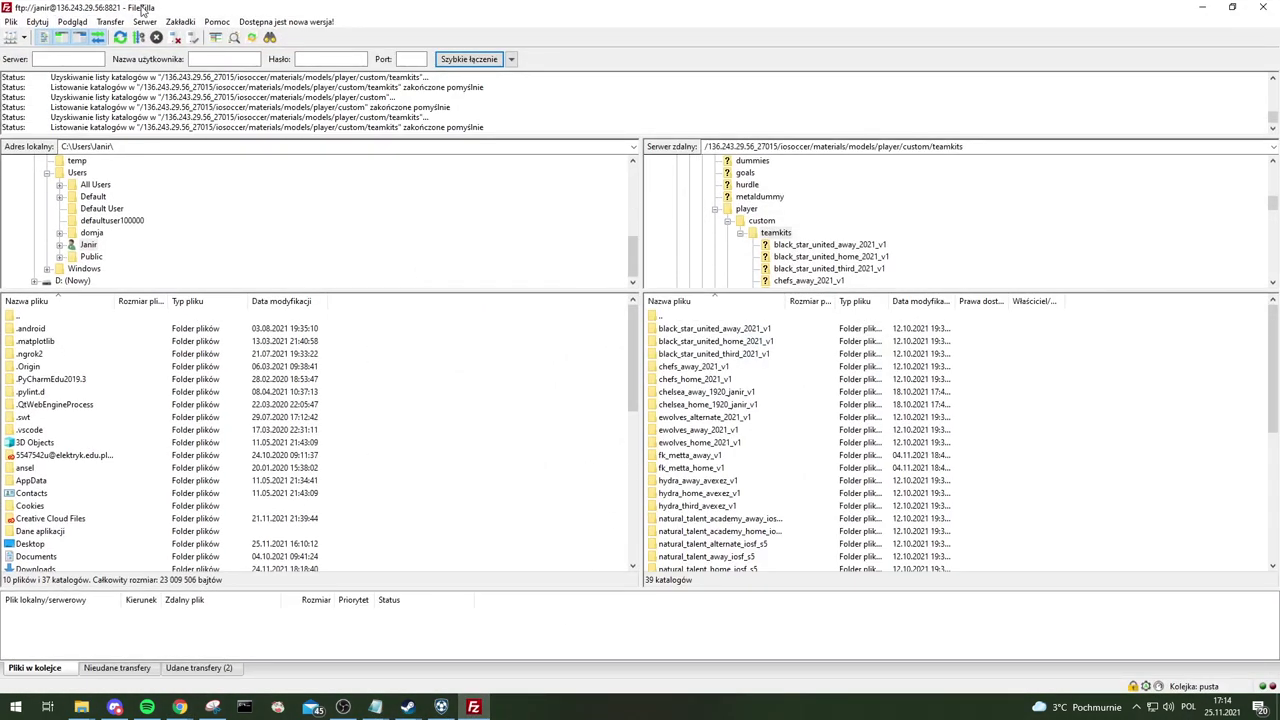
{"action": "left_click", "coordinate": [1261, 8]}
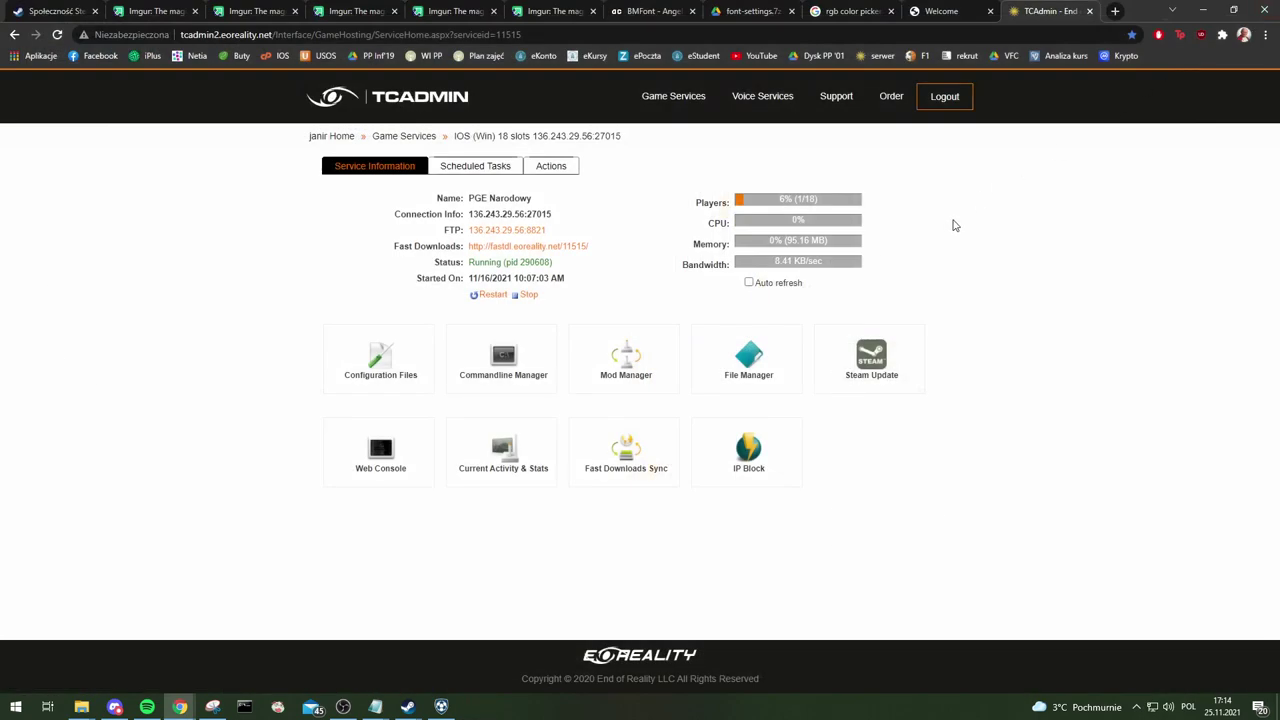
- Browse the iosoccer folder in TCAdmin's File Manager, then switch to the running IOSoccer game
{"action": "left_click", "coordinate": [740, 370]}
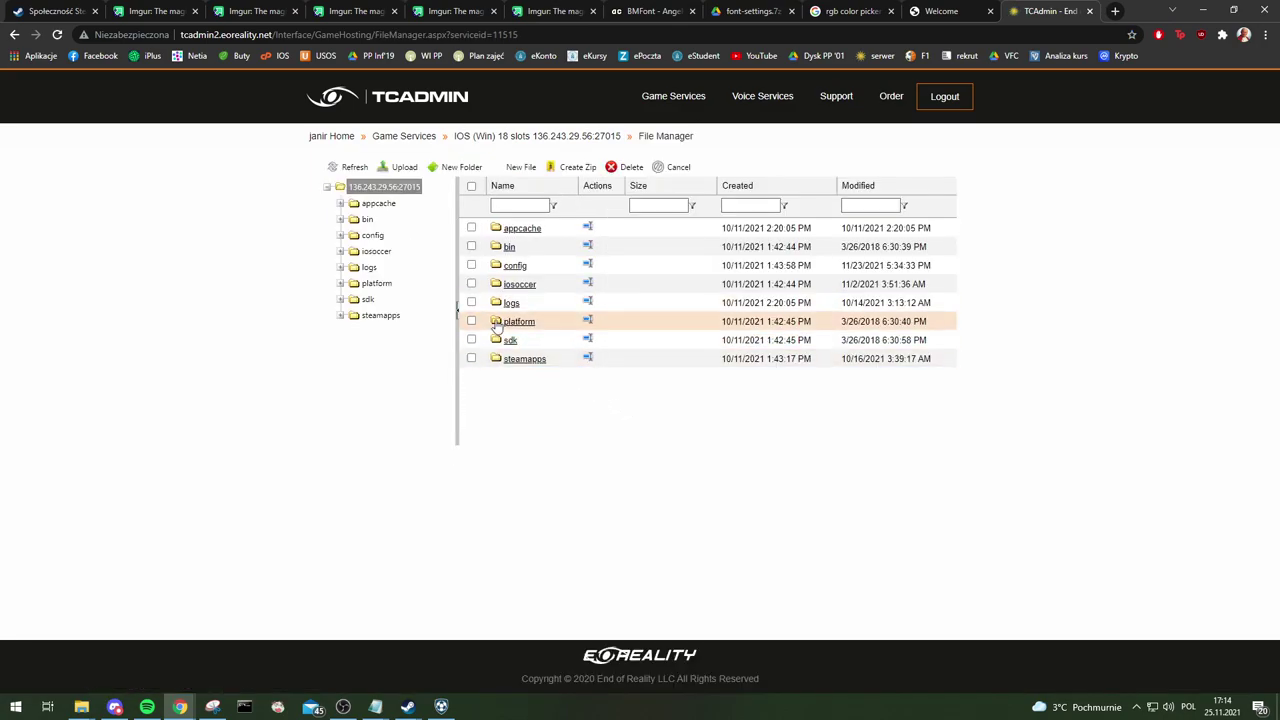
{"action": "left_click", "coordinate": [376, 251]}
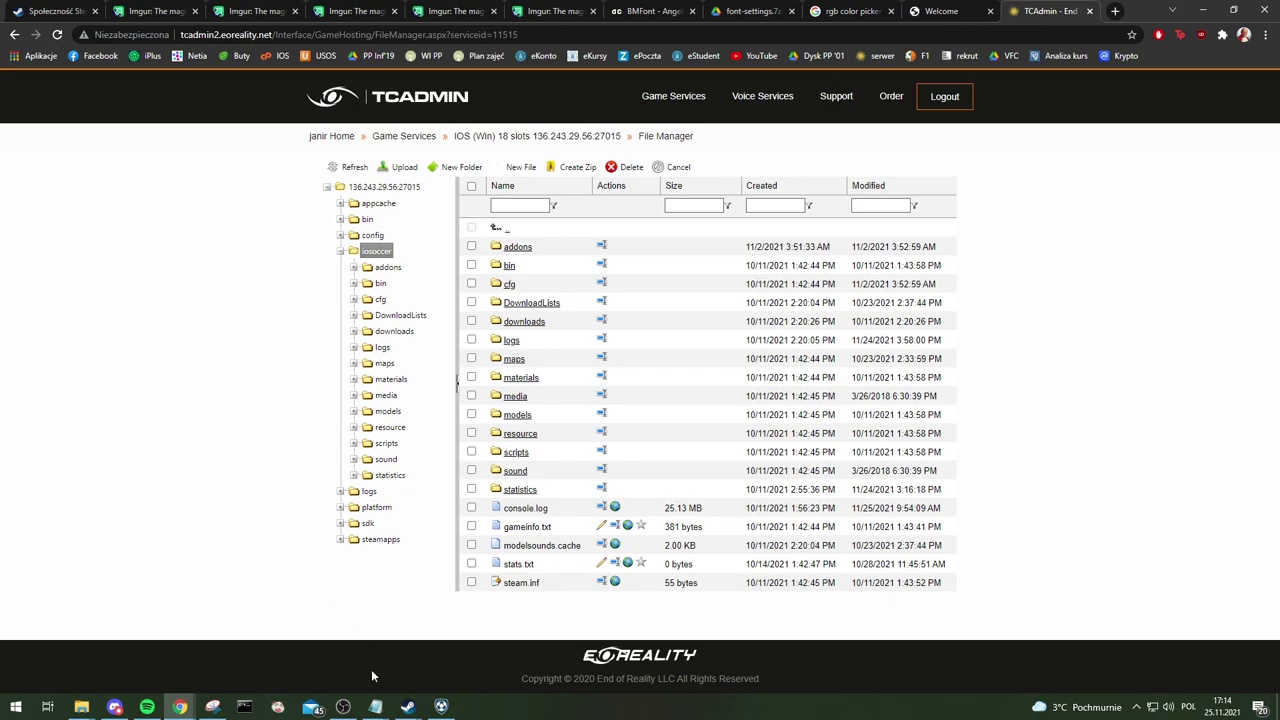
{"action": "left_click", "coordinate": [441, 706]}
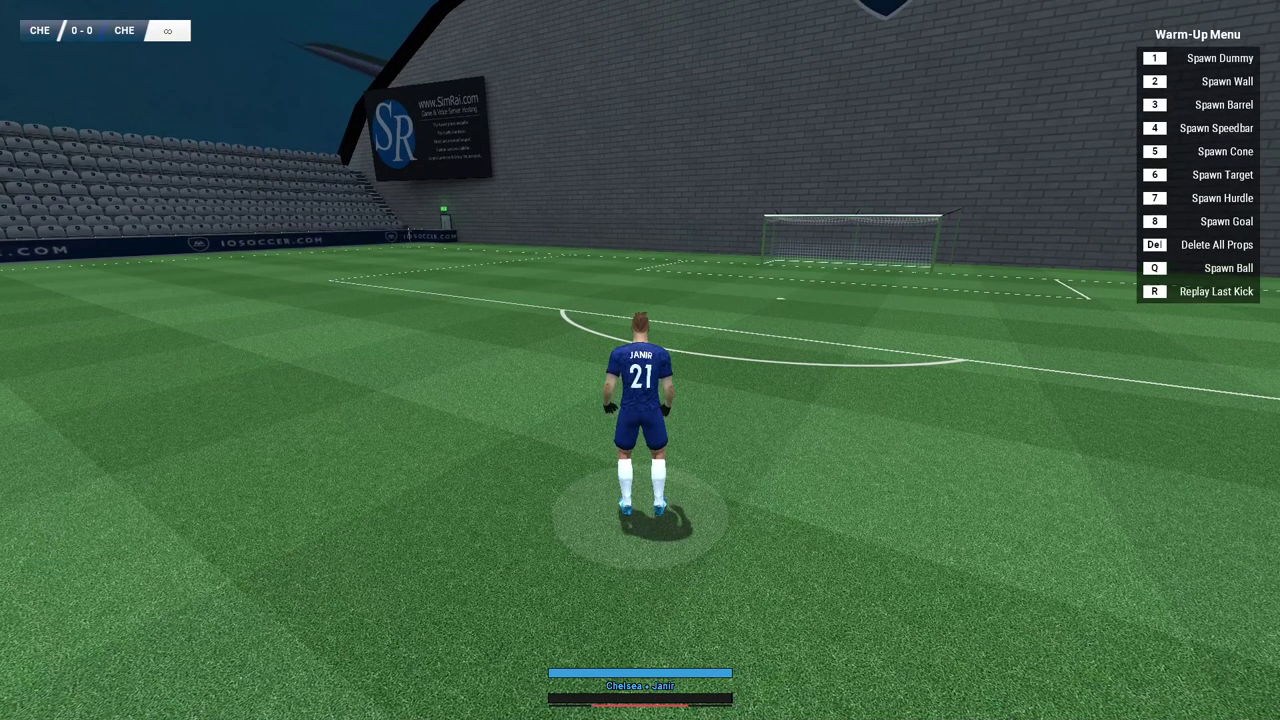
- View the scoreboard showing the player on Chelsea, then Alt-Tab back to the browser
{"action": "key", "text": "Tab"}
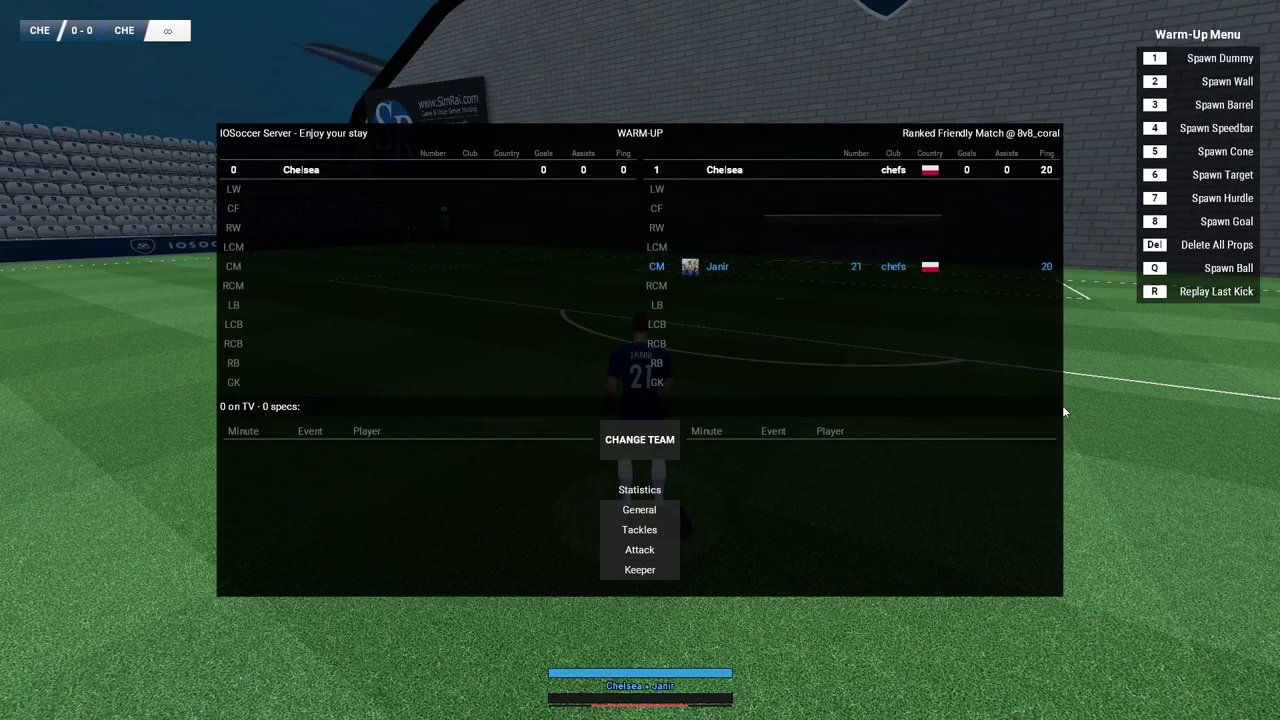
{"action": "key", "text": "alt+Tab"}
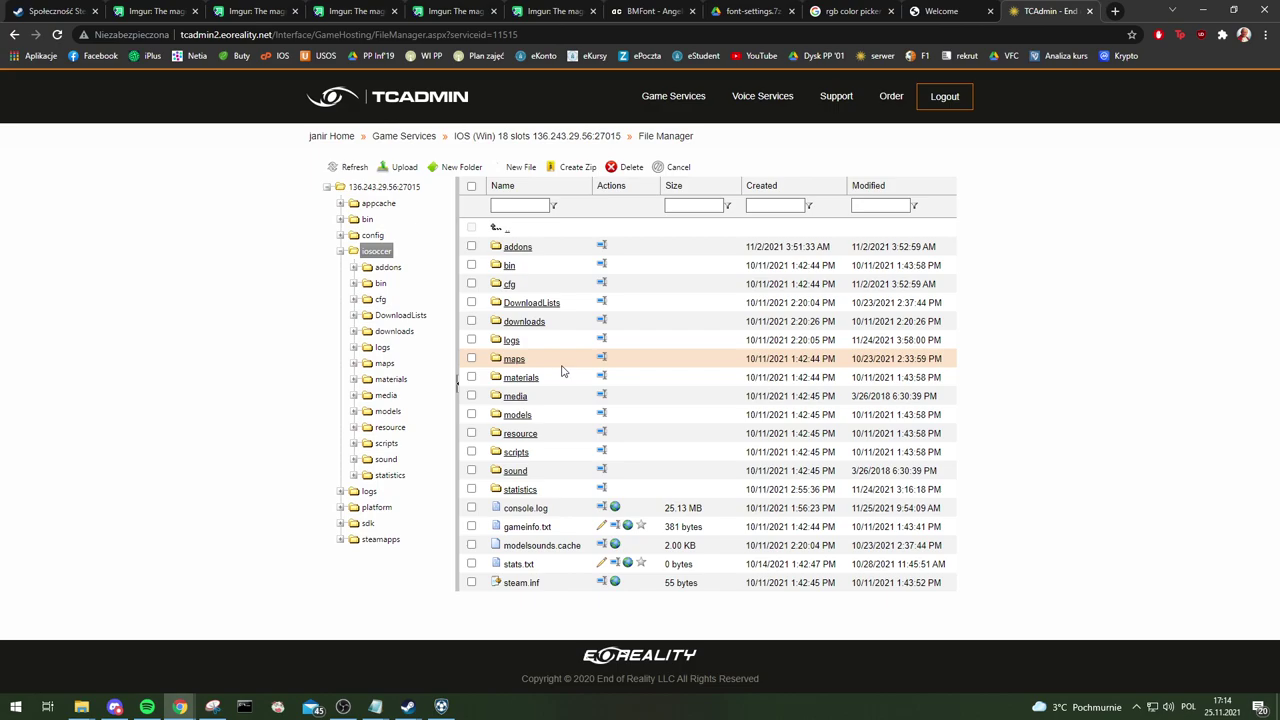
- Open the local chelsea_away_1920_janir_v1 folder in Explorer and select all ten kit files
{"action": "mouse_move", "coordinate": [81, 707]}
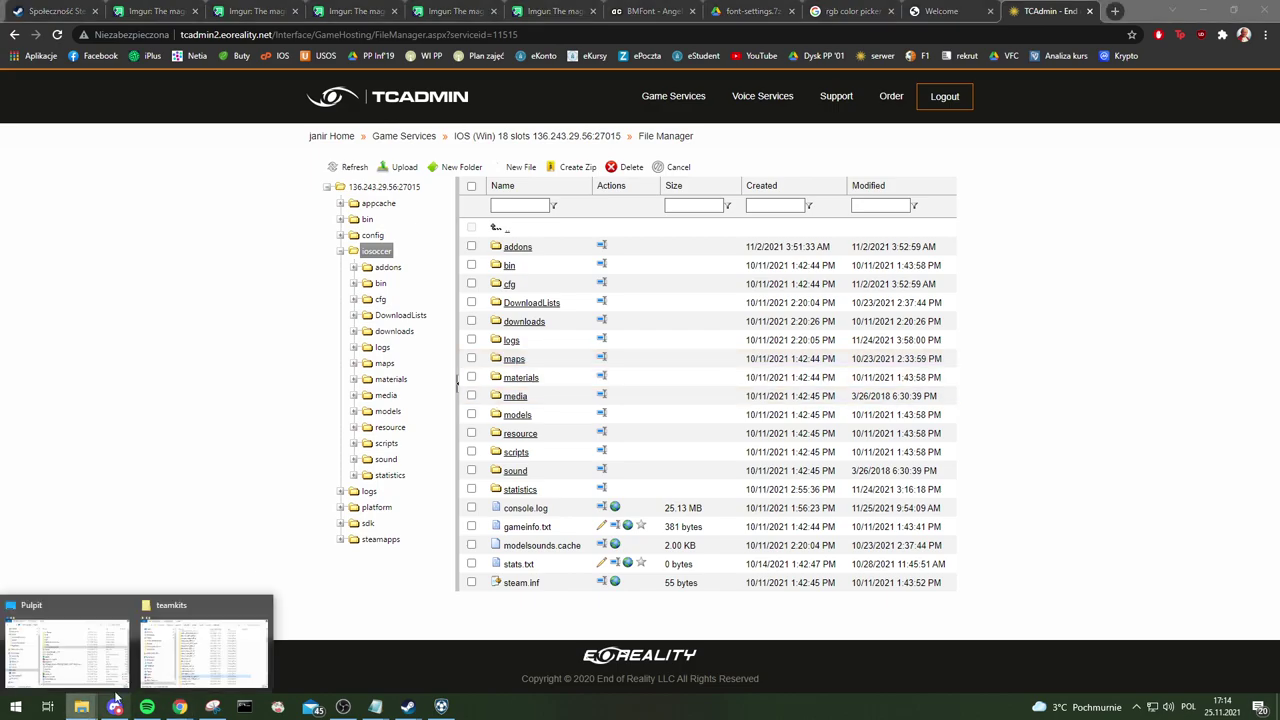
{"action": "left_click", "coordinate": [205, 650]}
{"action": "double_click", "coordinate": [277, 437]}
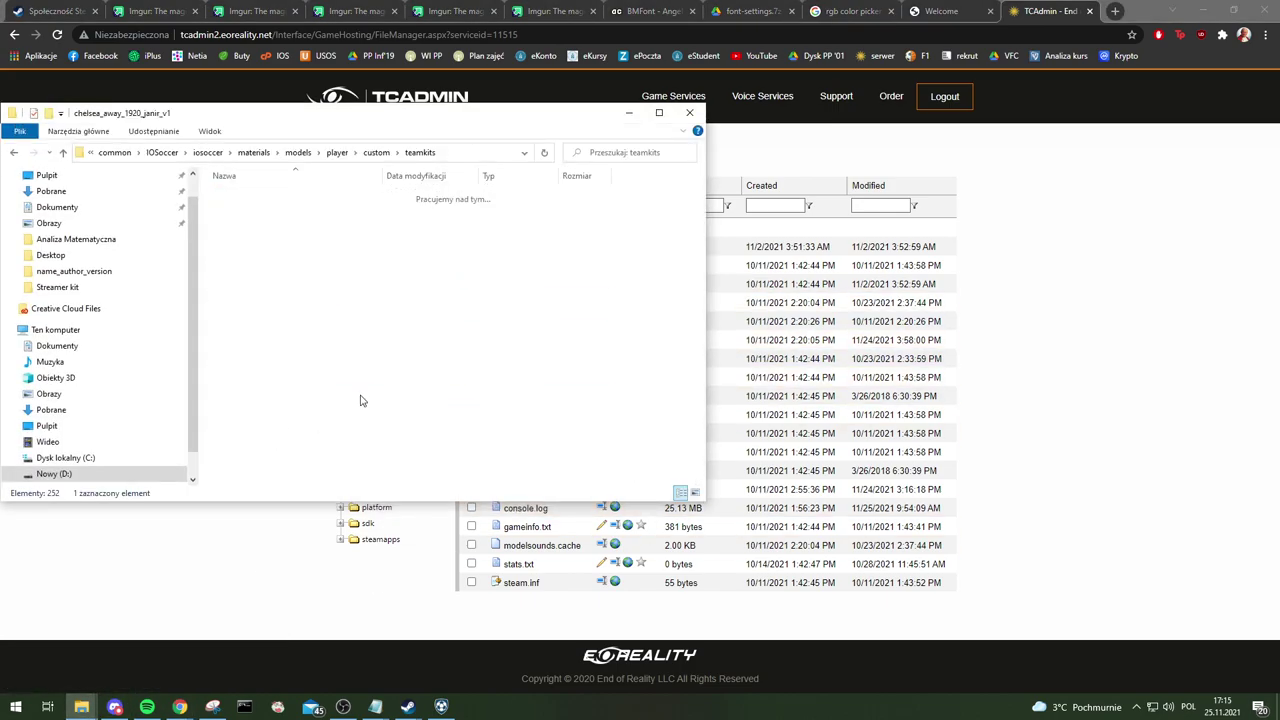
{"action": "left_click_drag", "start_coordinate": [405, 427], "coordinate": [292, 188]}
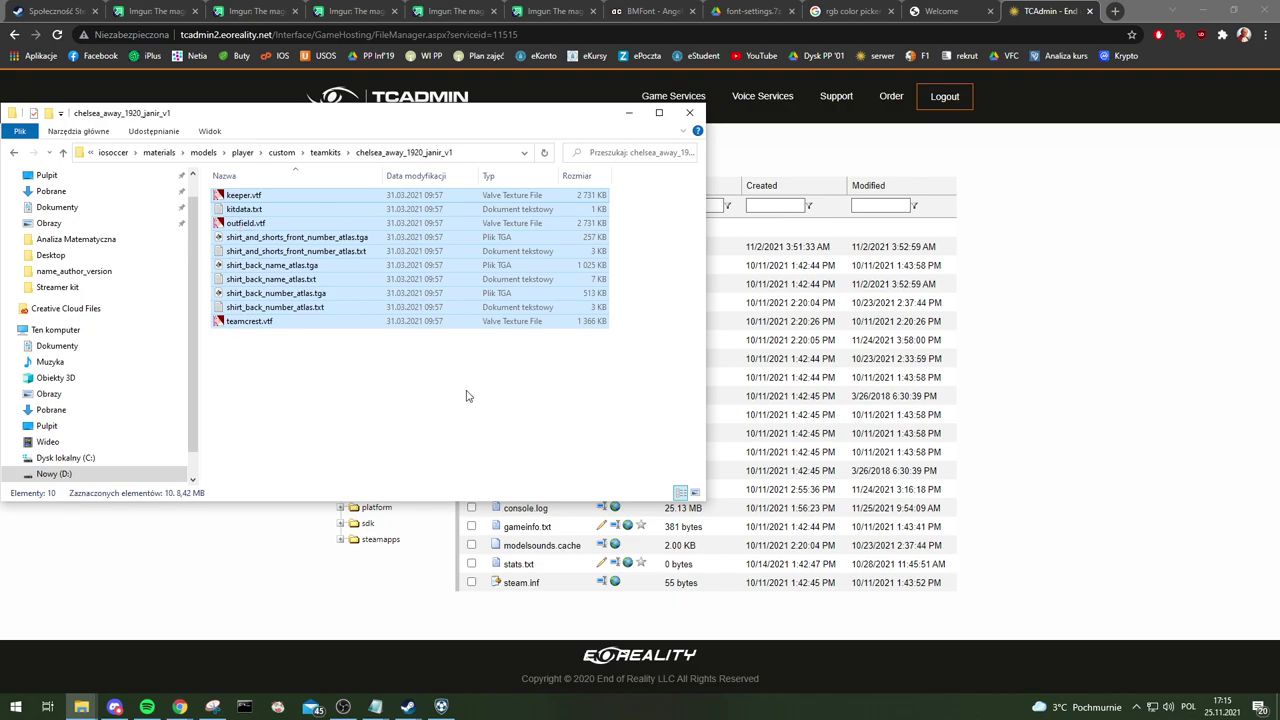